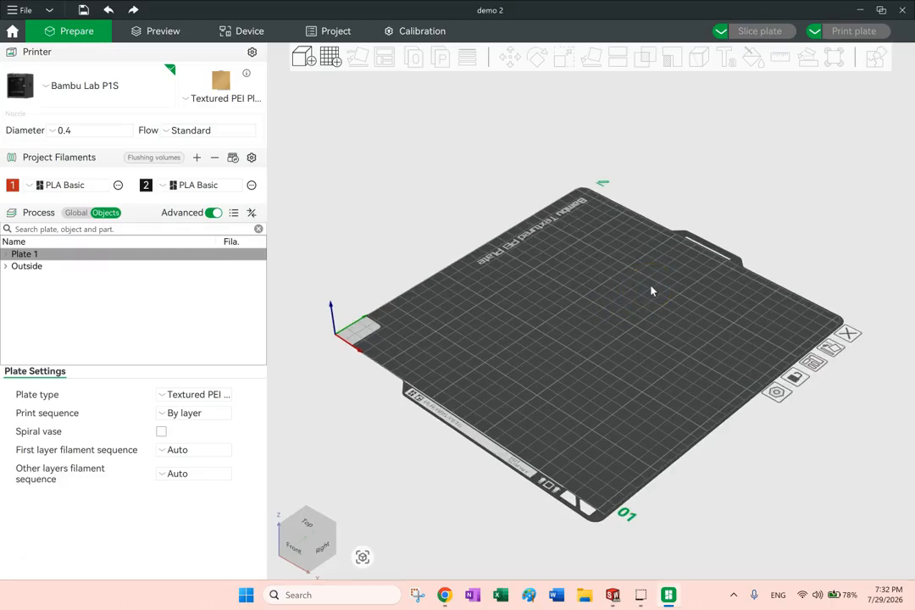
Import the demo.STL model from the Downloads folder onto the build plate
click(671, 295)
click(302, 59)
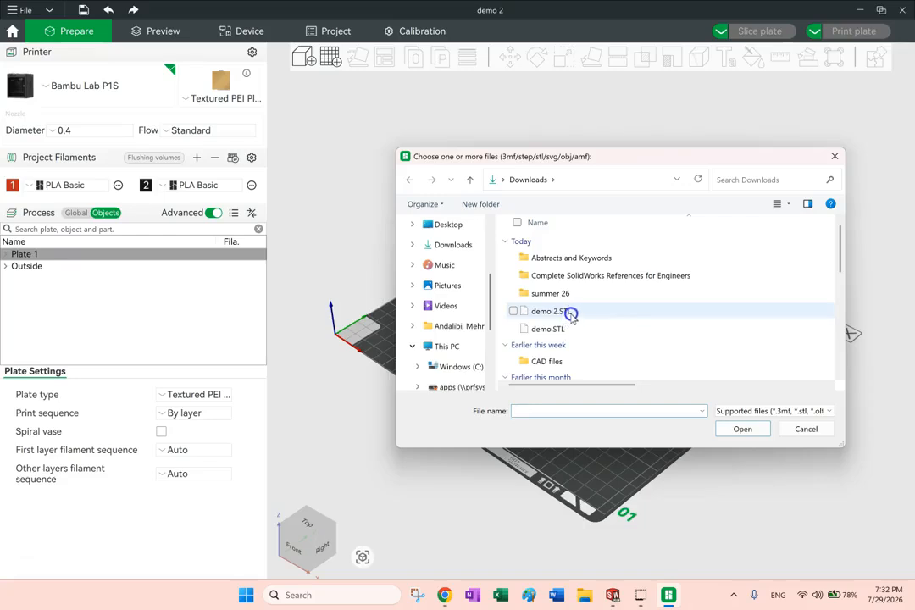
click(568, 328)
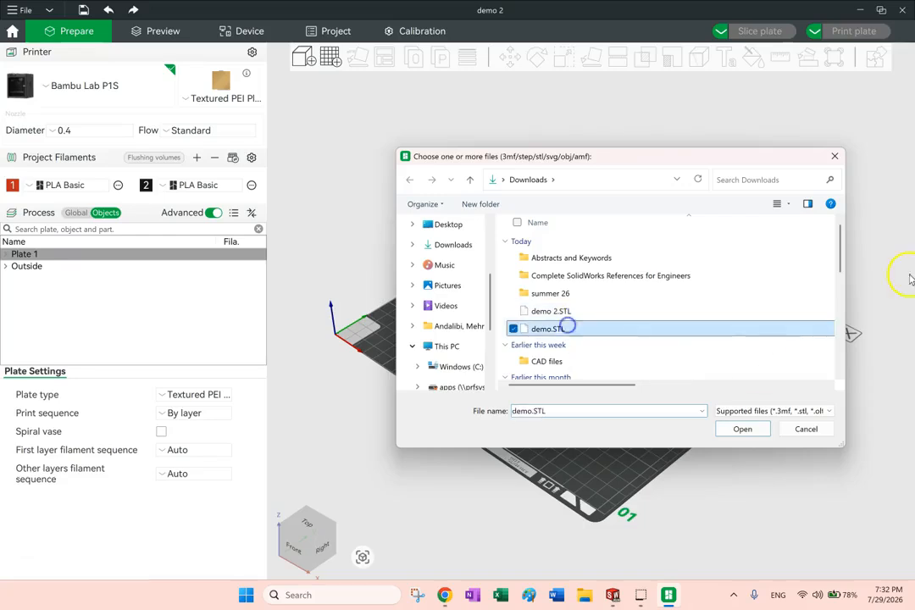
click(768, 431)
Lay the model on the large cylinder's flat end face so that it stands upright on the plate
drag(551, 392, 606, 417)
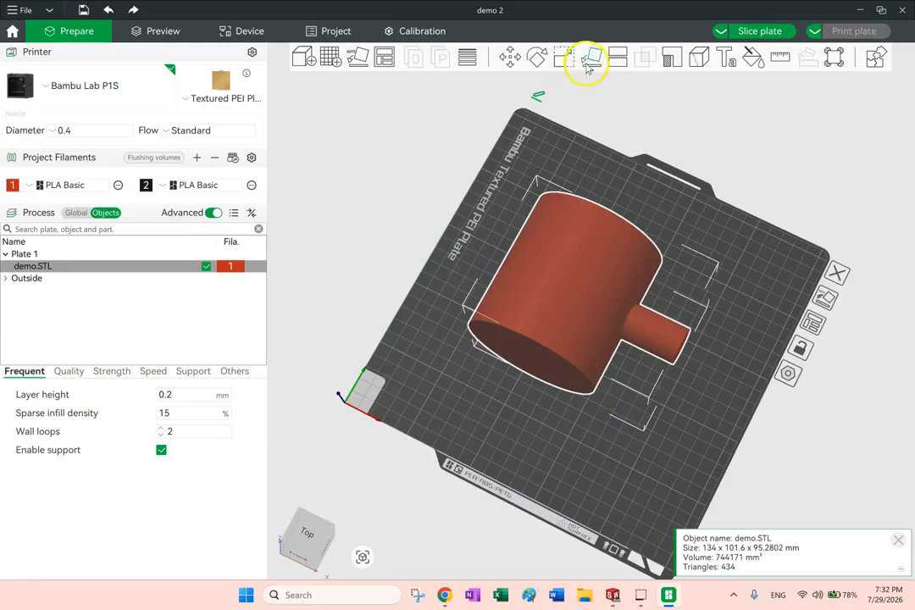
click(590, 57)
click(580, 404)
drag(688, 409, 705, 382)
click(619, 424)
drag(619, 424, 596, 275)
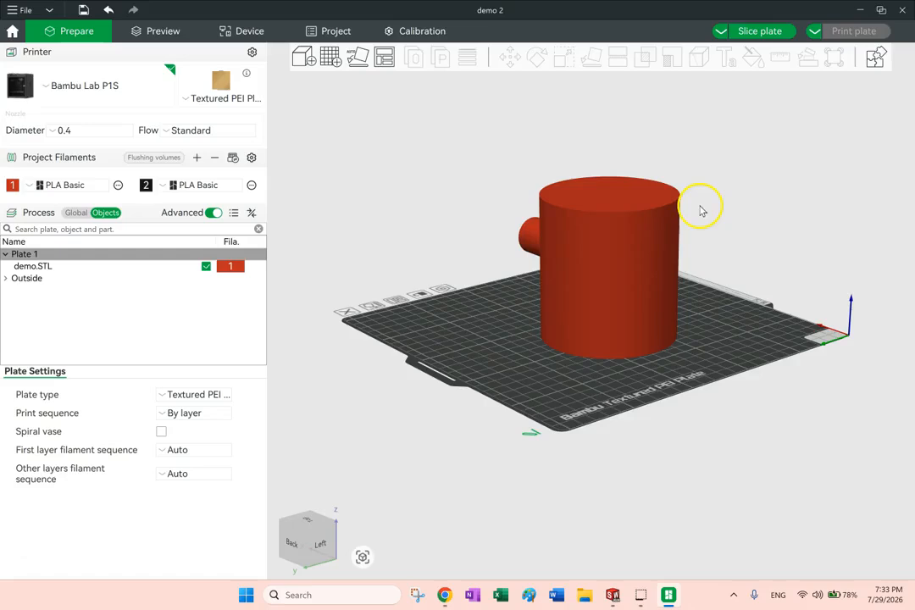
Add the text DEMO to the cylinder's curved side, with Surface off and Horizontal text on
click(604, 266)
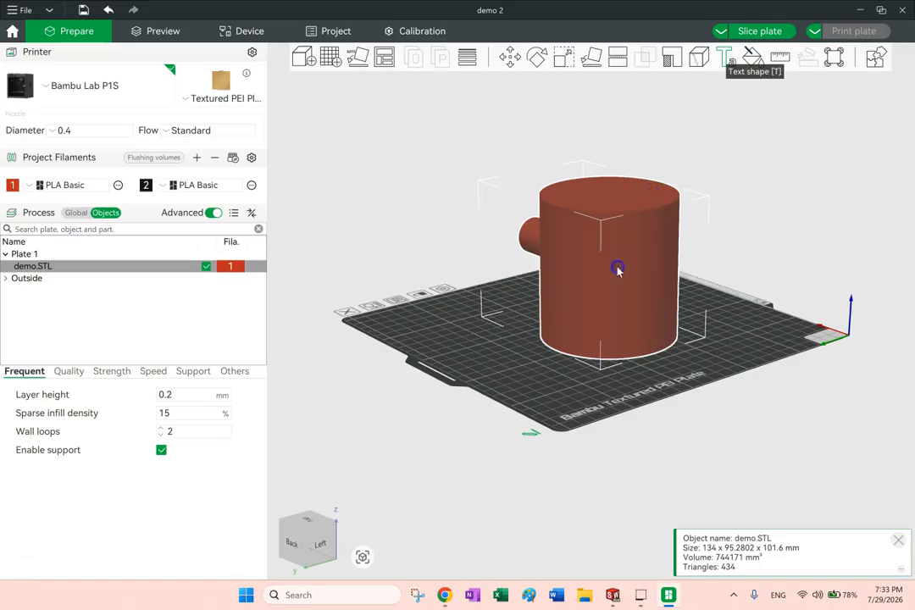
click(731, 258)
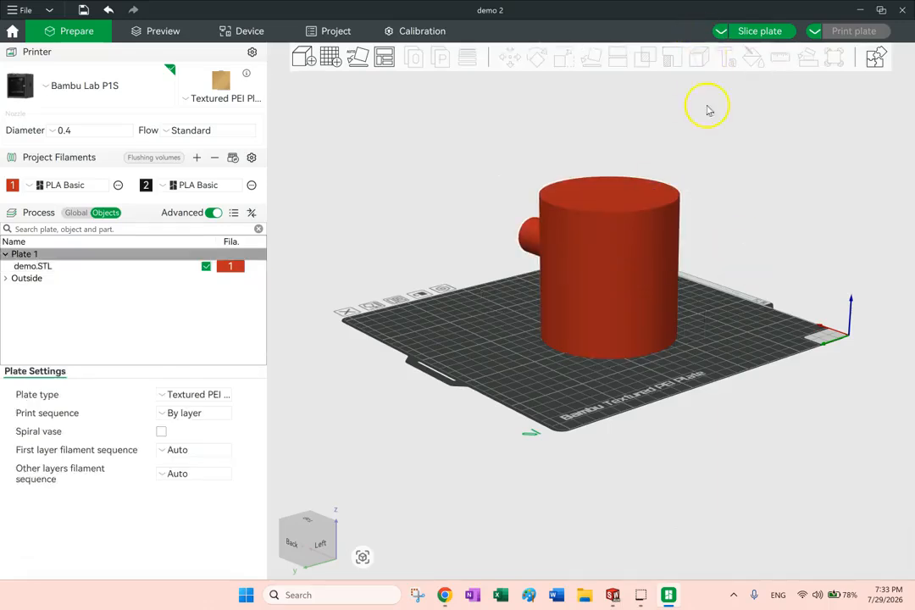
click(659, 204)
click(727, 58)
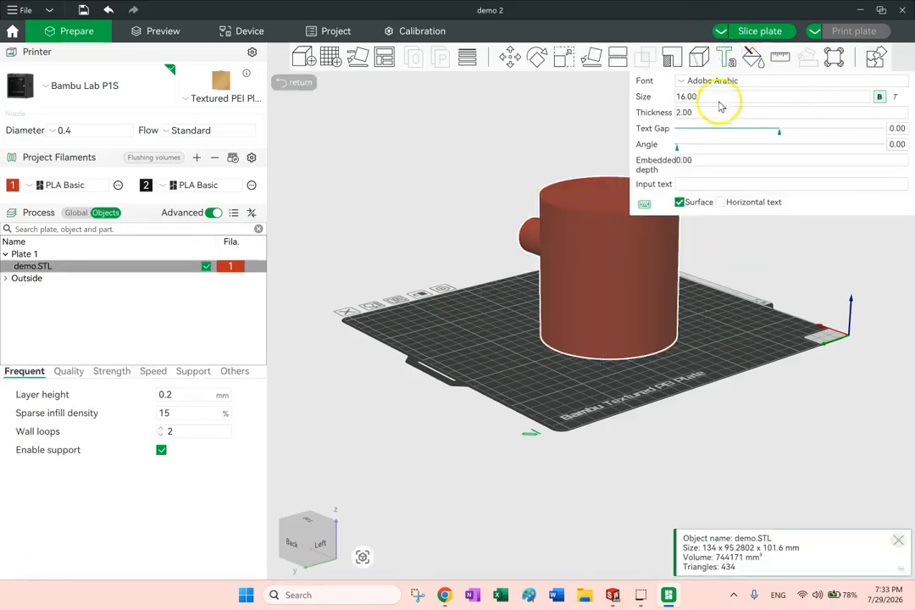
click(732, 185)
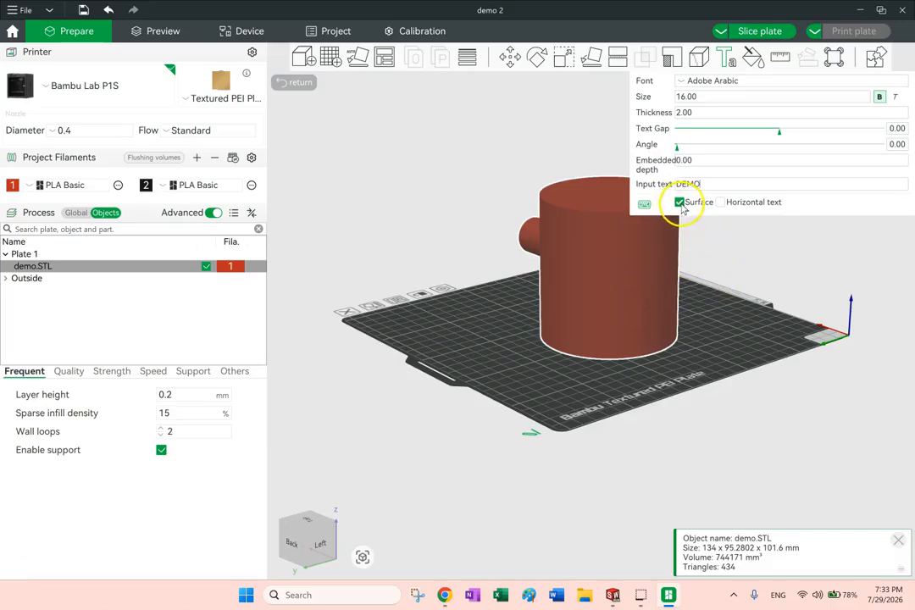
click(628, 263)
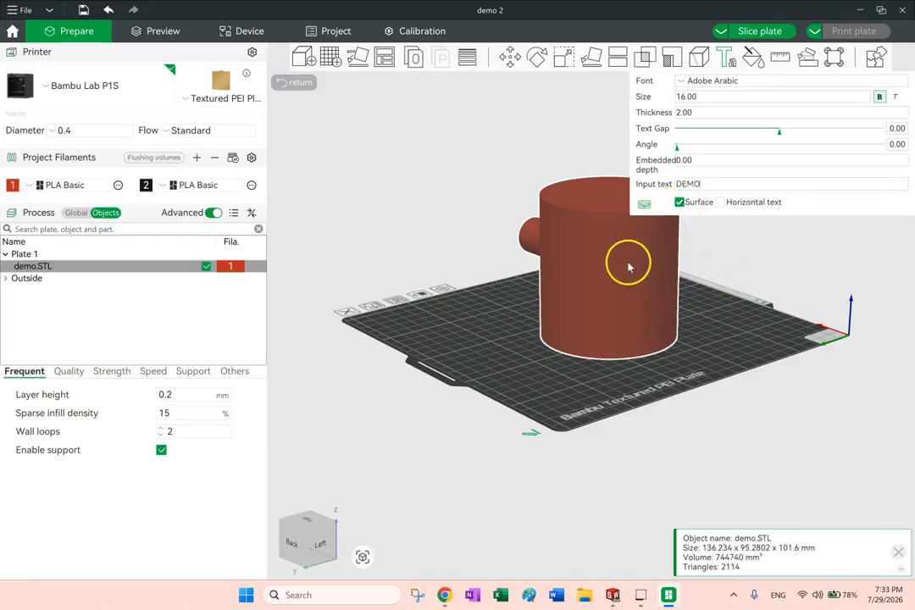
click(679, 203)
click(601, 297)
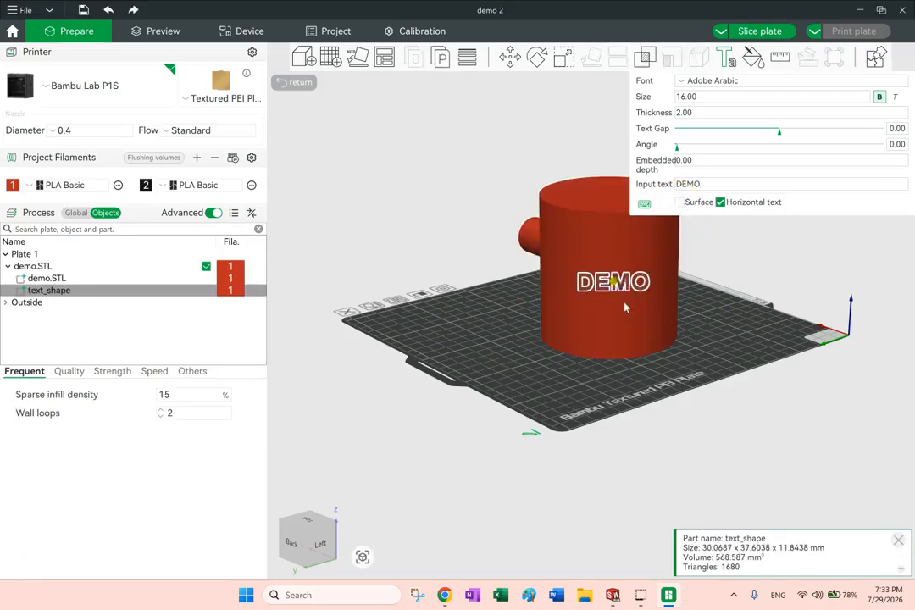
Enable the Surface option for the DEMO text so it follows the cylinder's curved side
mouse_move(730, 319)
mouse_down()
mouse_move(749, 333)
mouse_move(778, 324)
mouse_move(731, 317)
mouse_move(748, 332)
mouse_move(716, 313)
mouse_move(761, 317)
mouse_move(745, 323)
mouse_up()
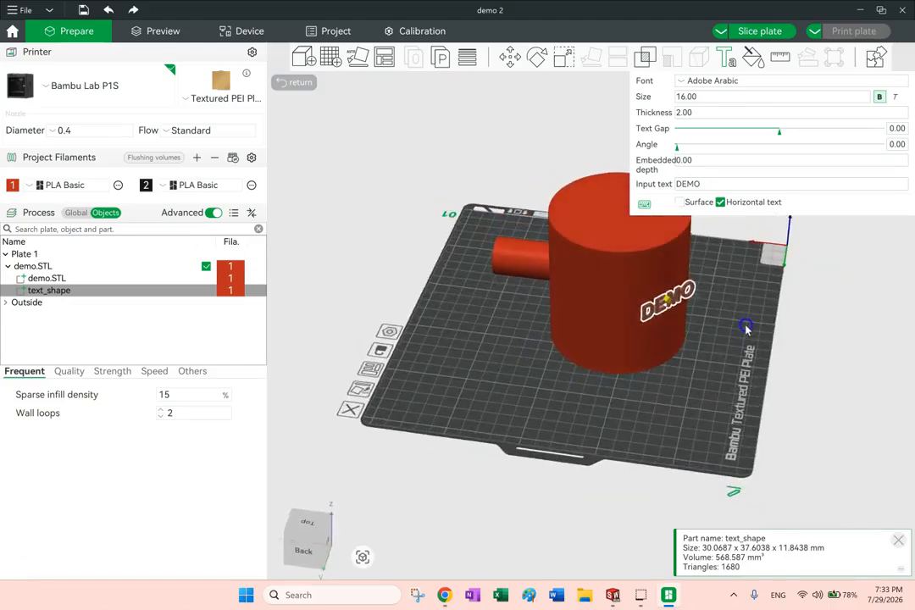
click(697, 290)
scroll(720, 297, up, 1)
scroll(644, 356, up, 3)
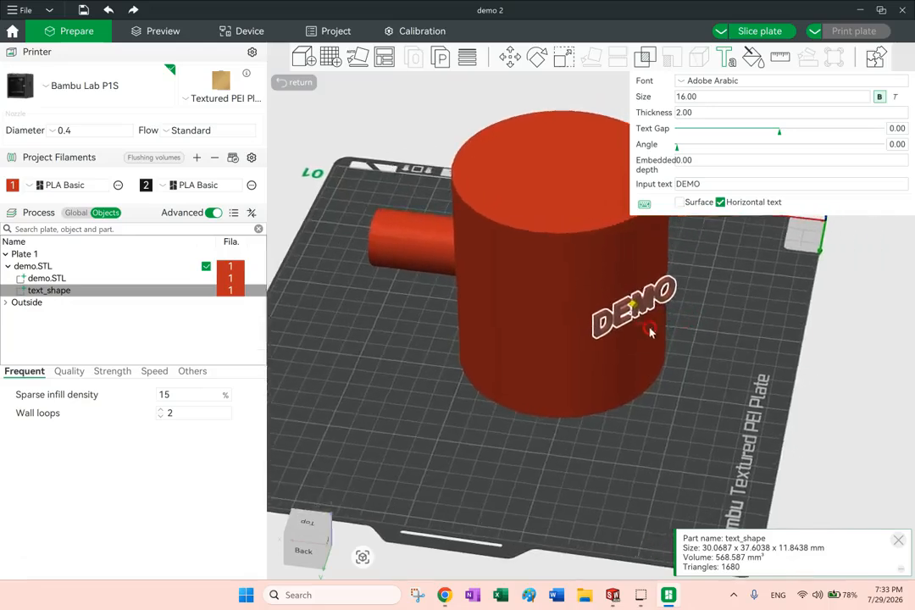
click(681, 202)
Set the DEMO text's size to 20 and its thickness to 4, and finish the text edit
drag(702, 365, 542, 220)
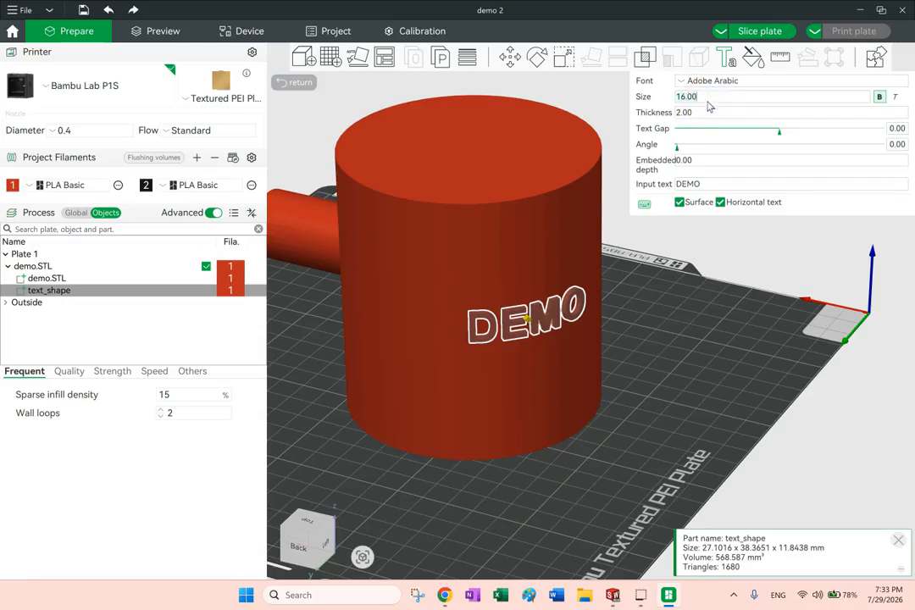
text(20)
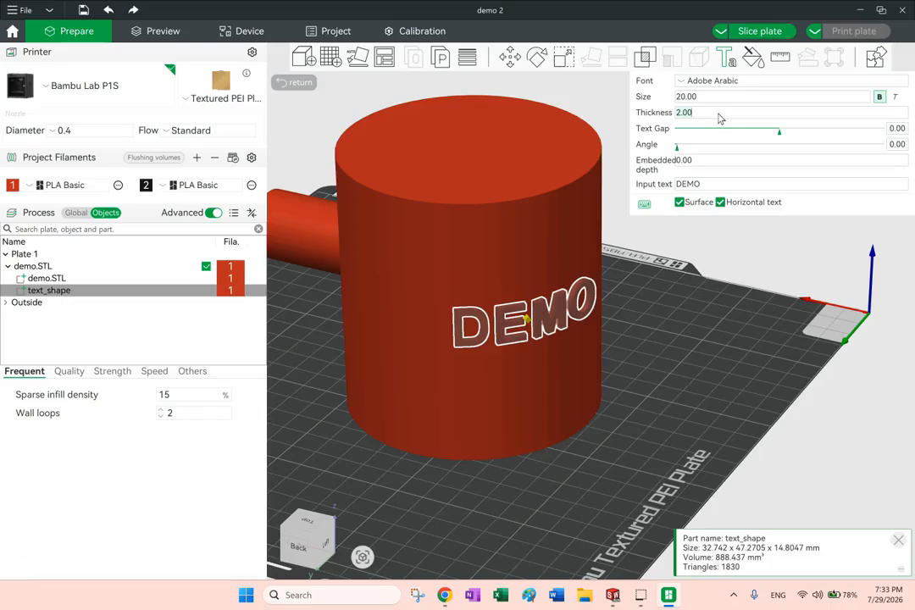
click(725, 117)
text(4)
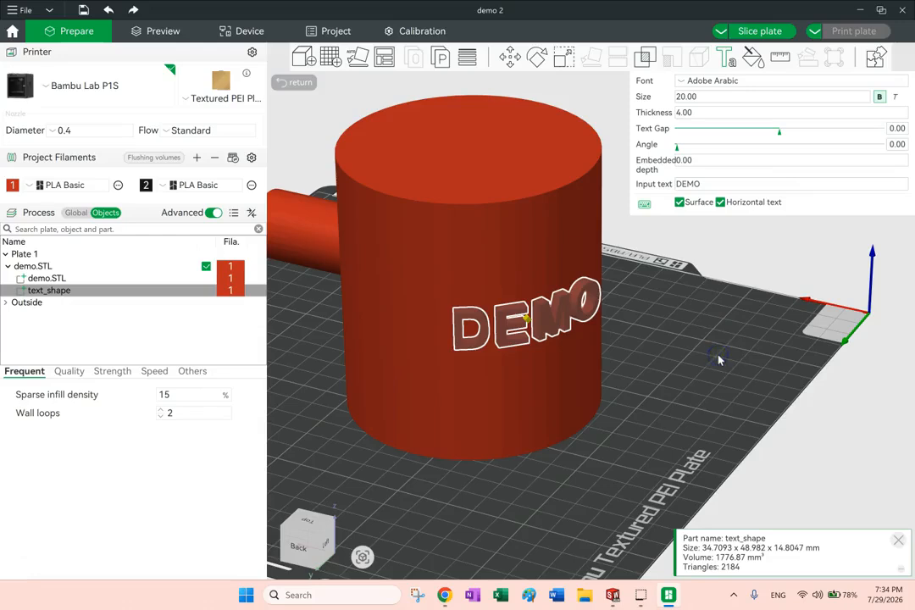
drag(705, 364, 665, 367)
click(704, 388)
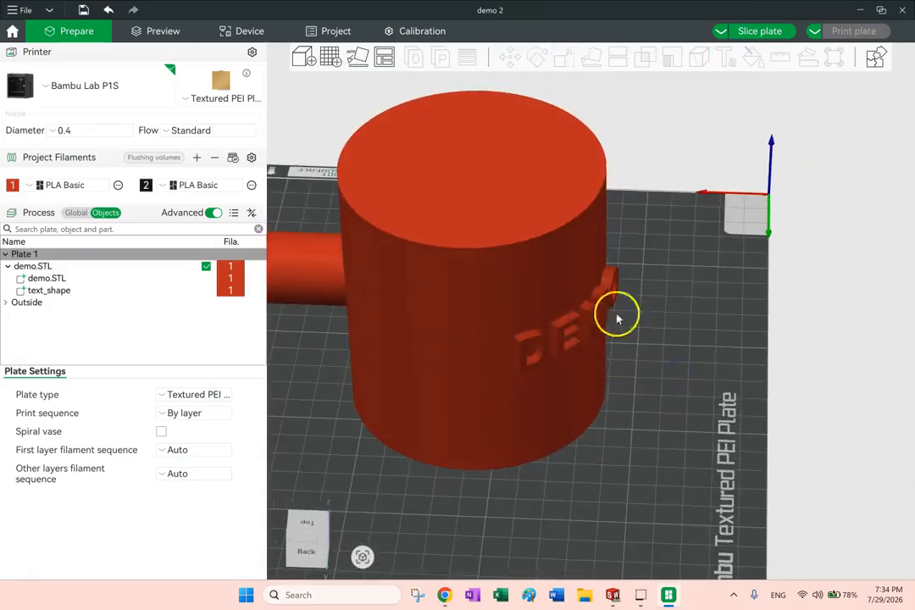
Add a second text, demo, to the cylinder's side with size 16, thickness 4, embedded depth 2 and Surface on
mouse_move(640, 320)
mouse_down()
mouse_move(623, 310)
mouse_move(639, 321)
mouse_up()
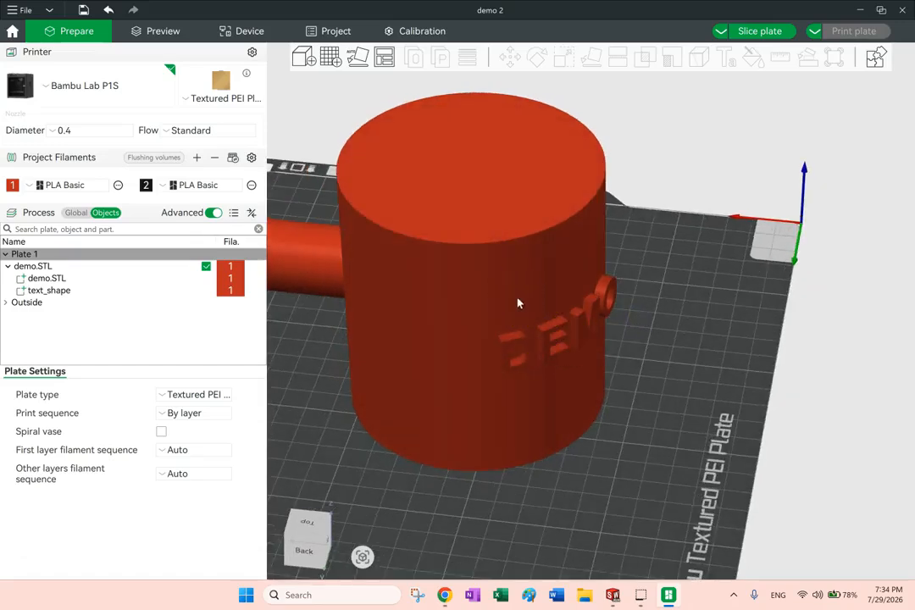
mouse_move(631, 385)
mouse_down()
mouse_move(582, 380)
mouse_move(633, 380)
mouse_up()
drag(587, 341, 524, 308)
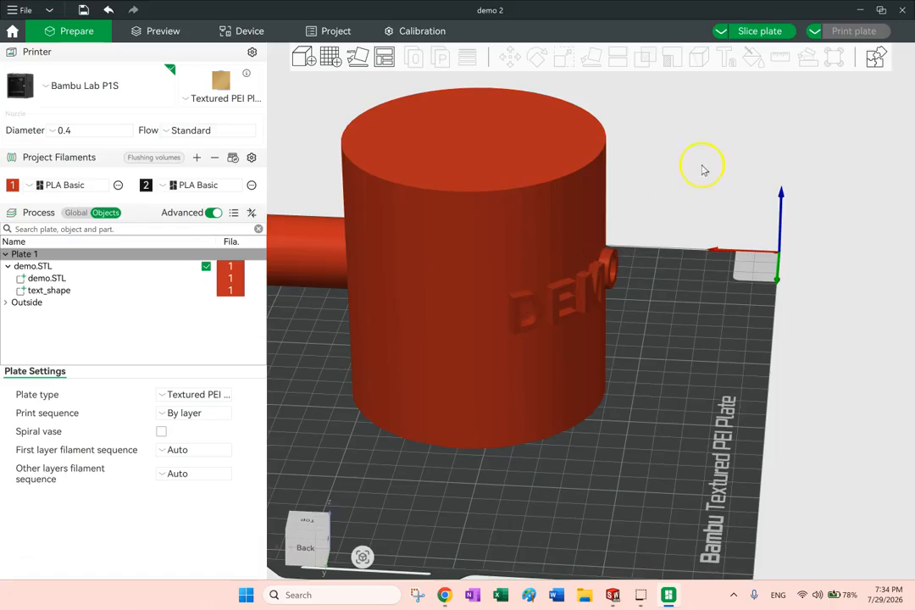
click(506, 261)
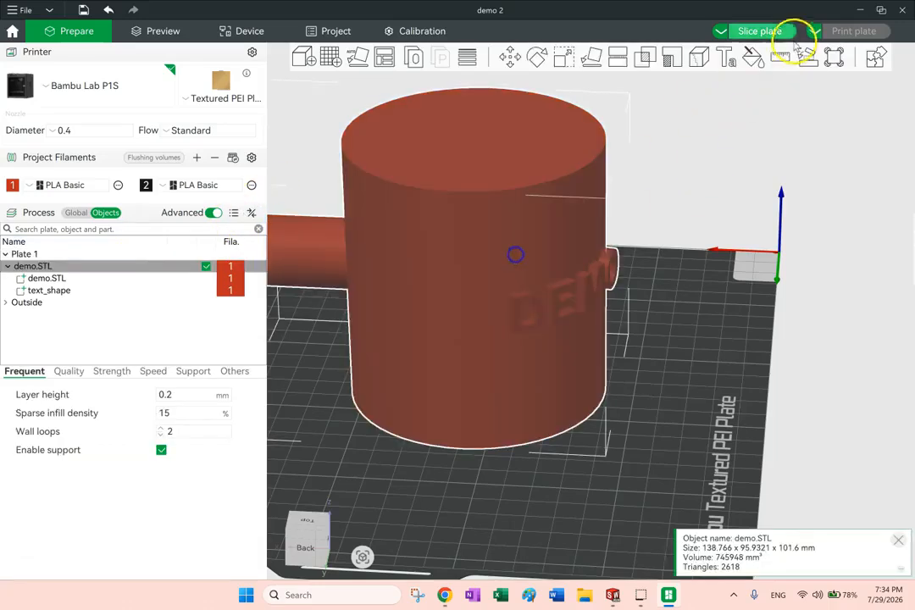
key(t)
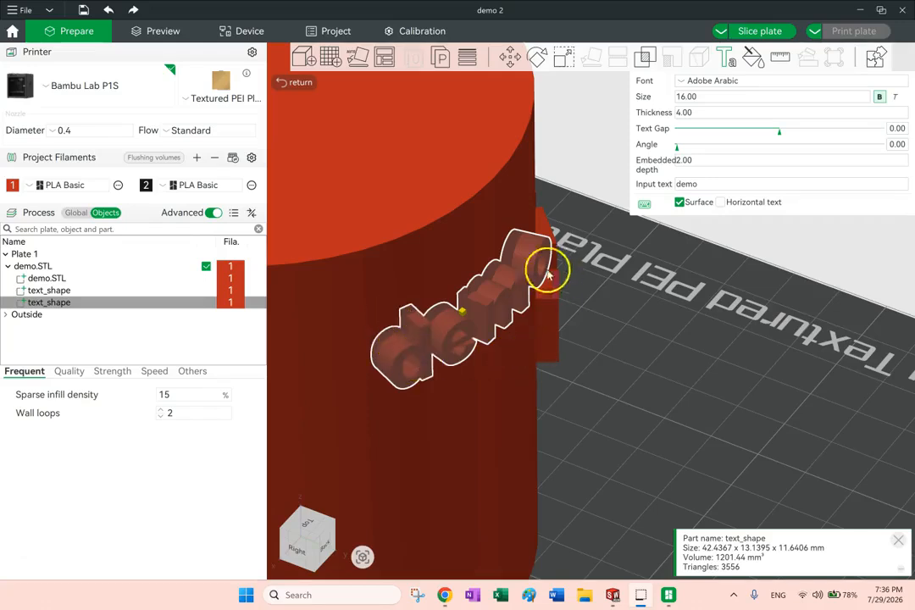
scroll(497, 248, up, 3)
scroll(497, 248, up, 1)
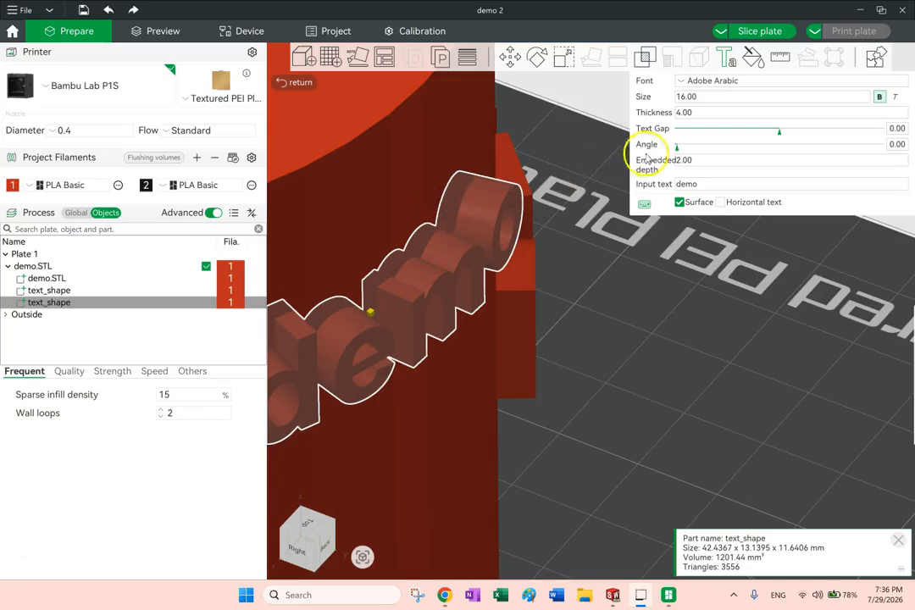
scroll(443, 302, down, 3)
scroll(443, 303, down, 1)
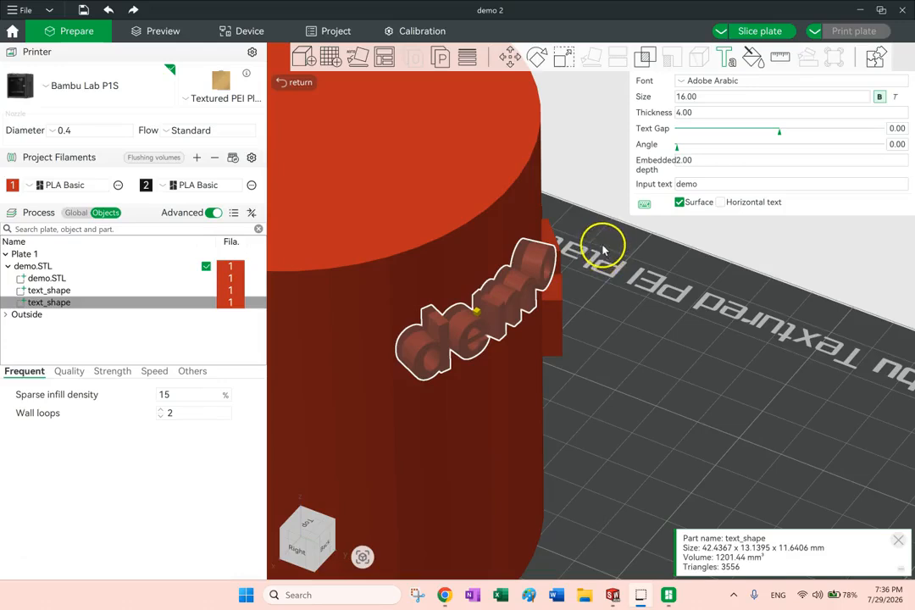
click(708, 378)
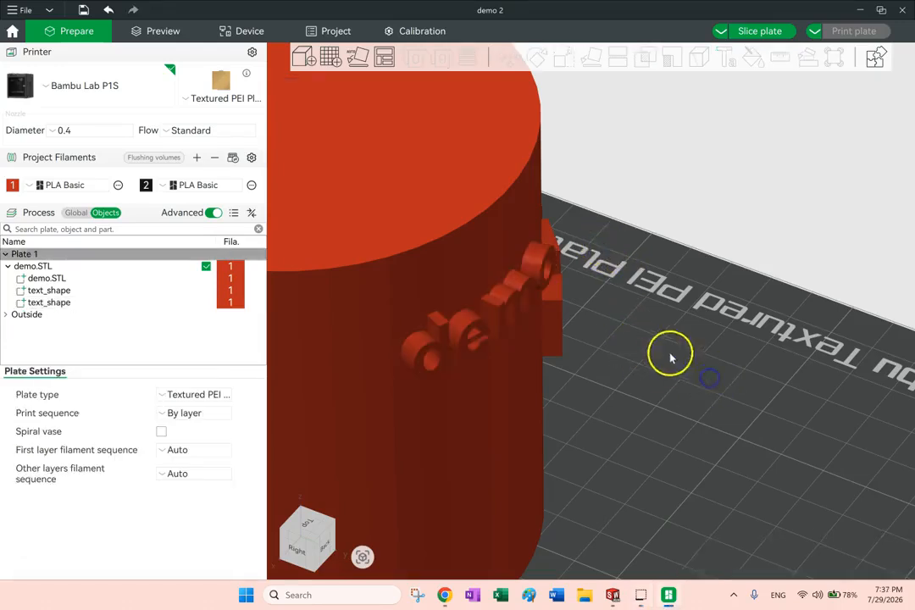
Delete the second, lowercase demo text from the model
scroll(656, 353, down, 5)
click(496, 330)
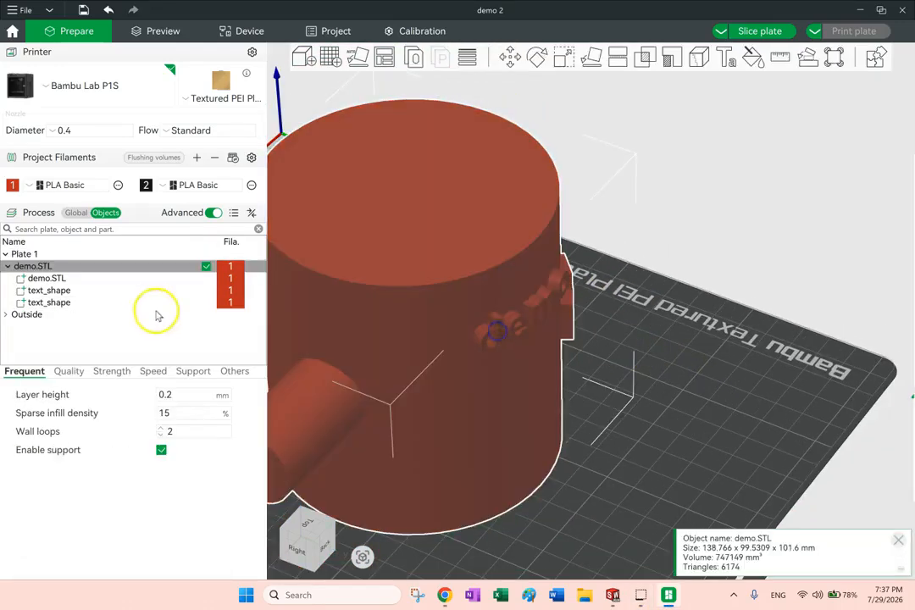
click(46, 303)
key(Delete)
Change the part type of the DEMO text to Negative Part
drag(732, 363, 670, 360)
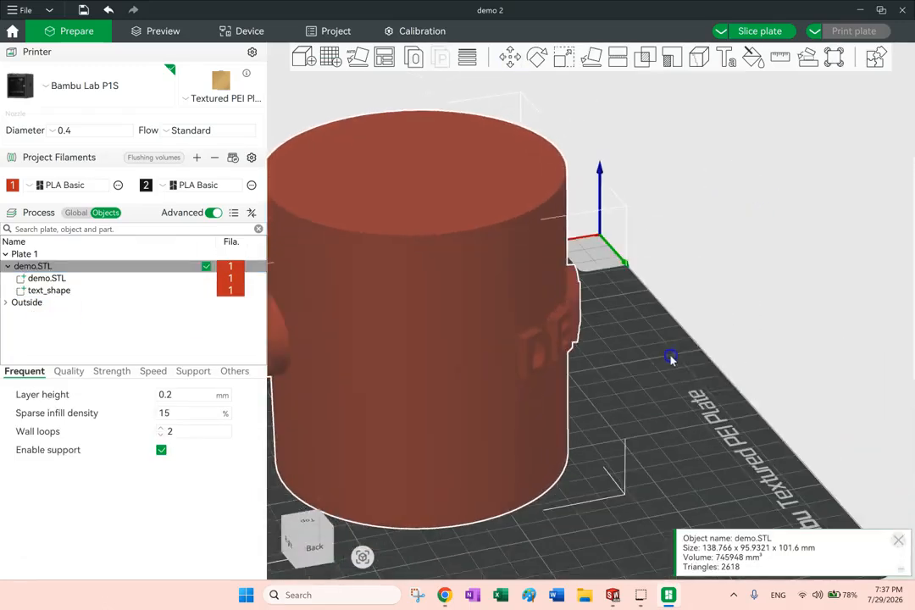
click(825, 326)
drag(729, 443, 695, 362)
scroll(747, 329, down, 3)
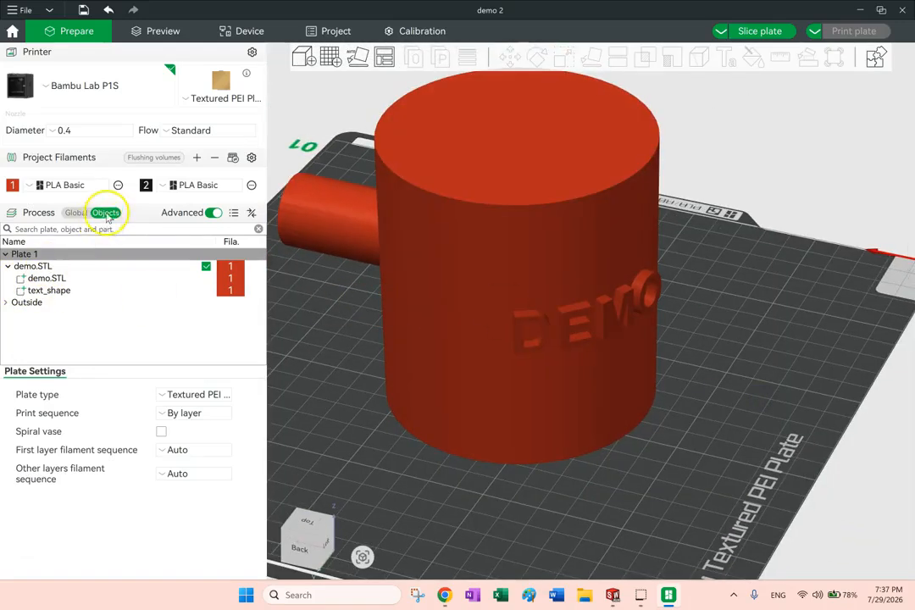
click(36, 290)
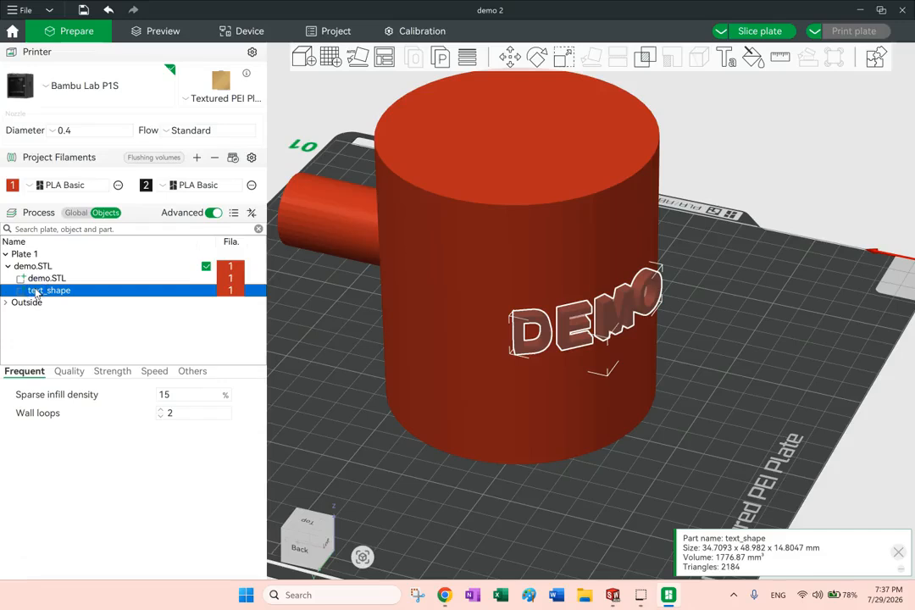
right_click(42, 291)
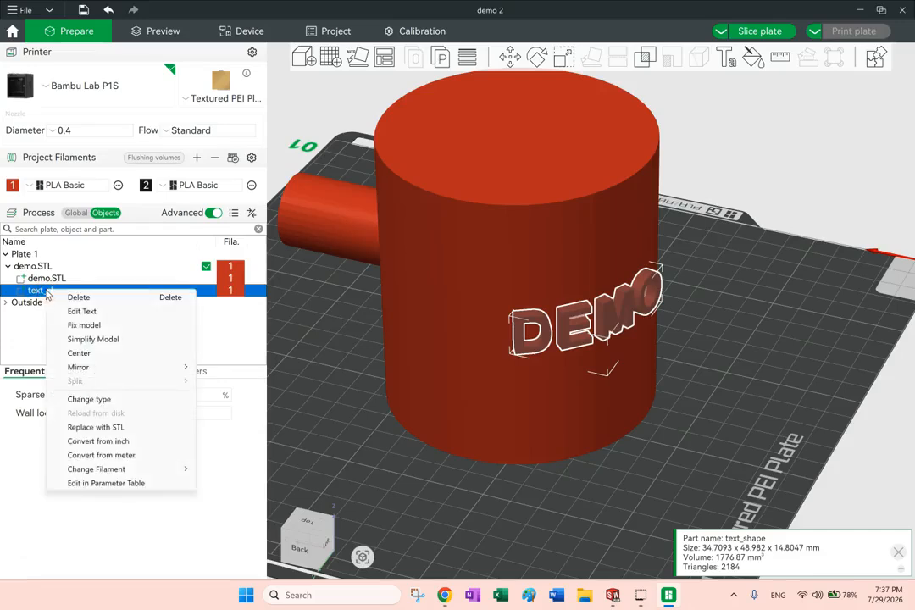
click(118, 400)
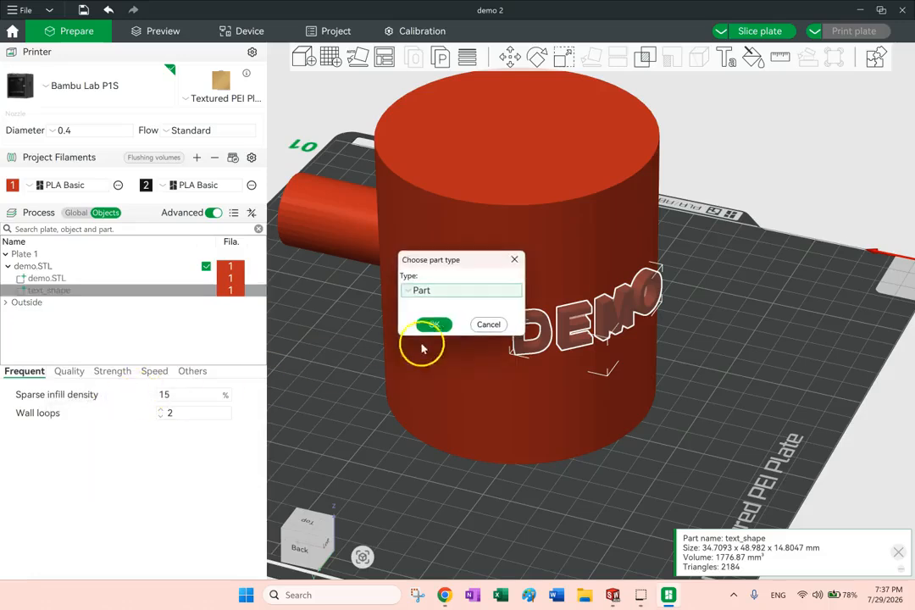
click(472, 293)
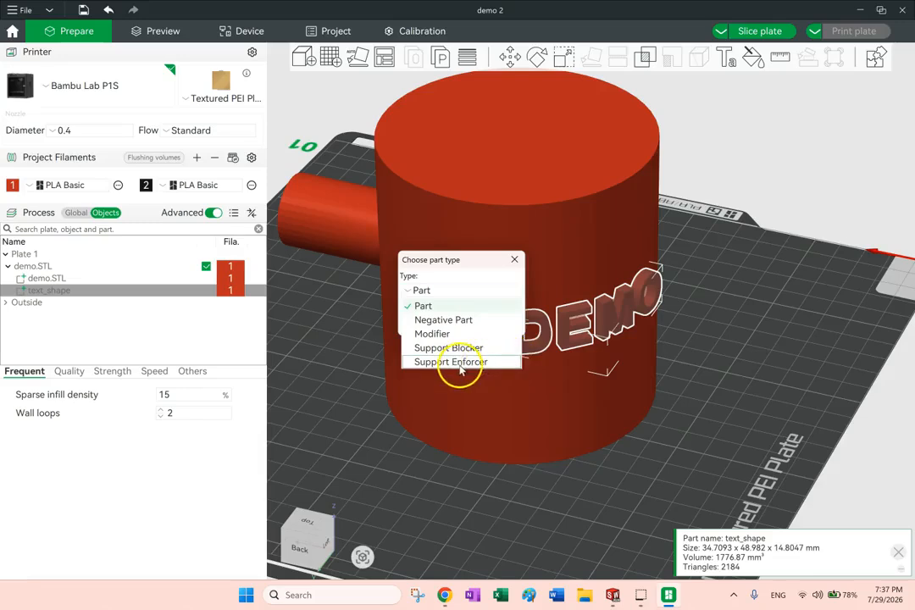
click(461, 322)
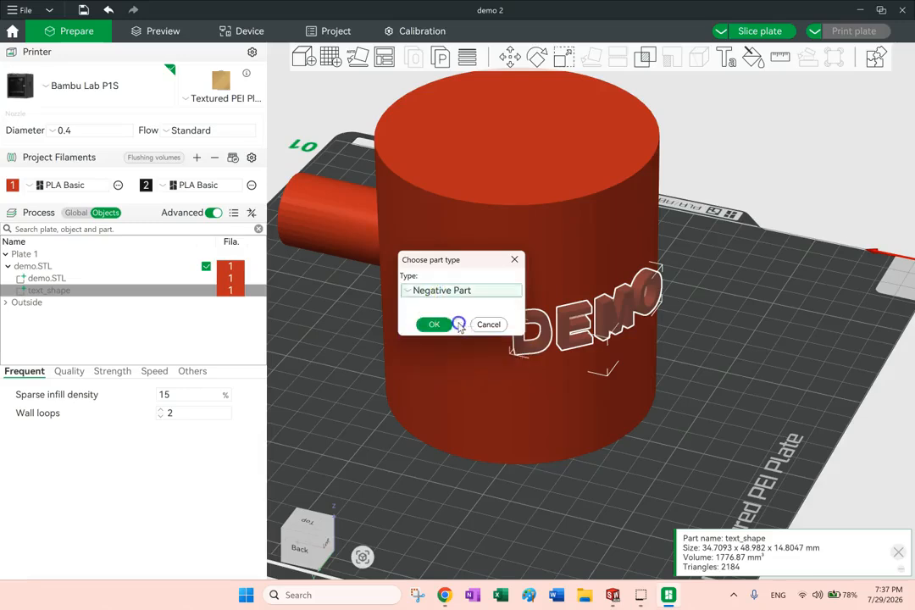
click(434, 324)
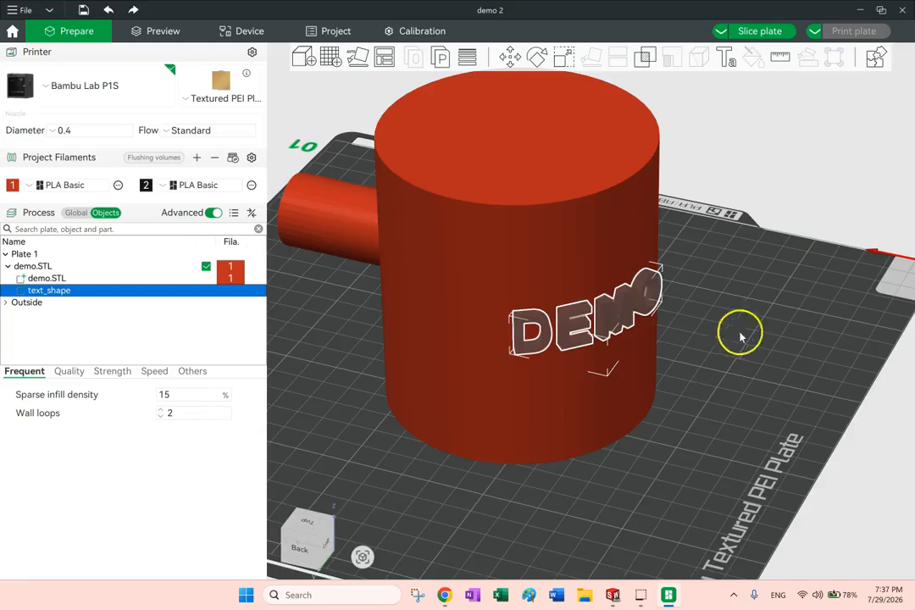
Move the negative DEMO text into the cylinder wall, to about X -53.40 and Z -30.47 mm in object coordinates
scroll(597, 295, up, 5)
drag(845, 356, 821, 350)
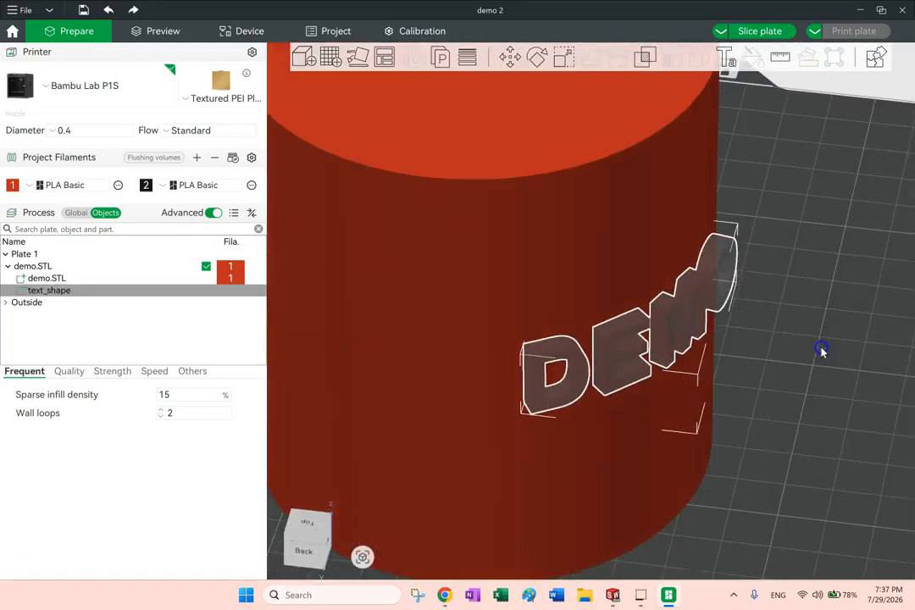
click(557, 273)
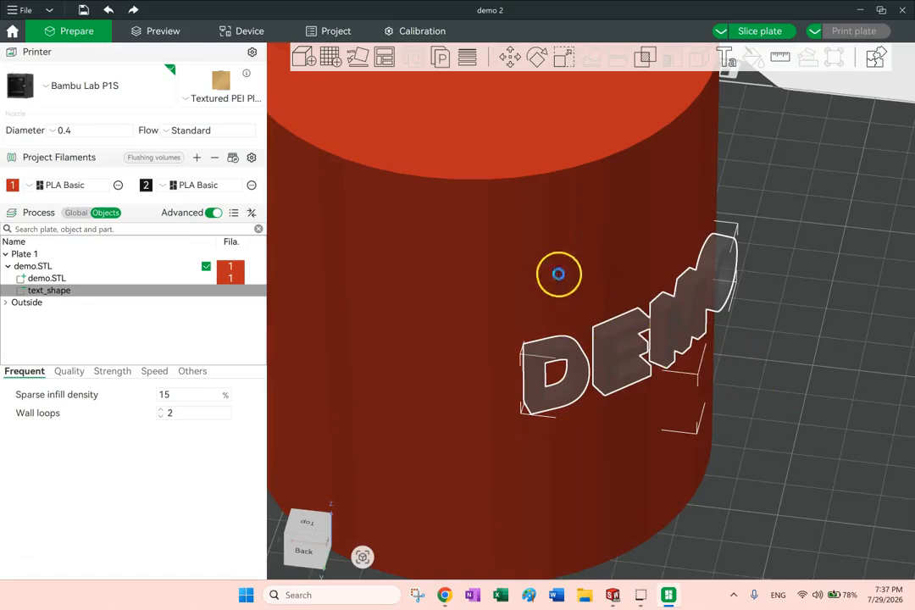
click(506, 59)
drag(847, 313, 829, 327)
drag(780, 358, 841, 114)
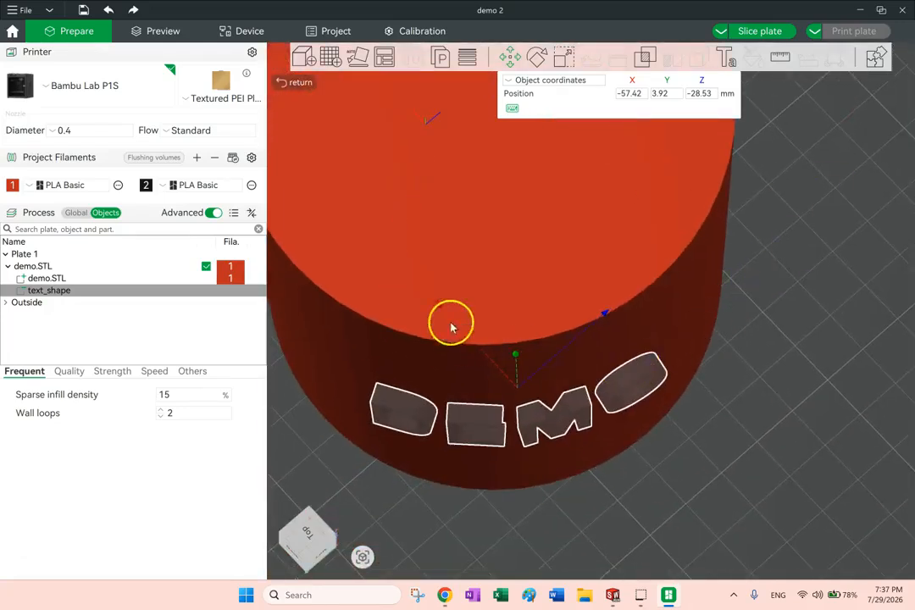
drag(440, 309, 432, 288)
mouse_move(591, 302)
mouse_down()
mouse_move(600, 297)
mouse_move(586, 313)
mouse_up()
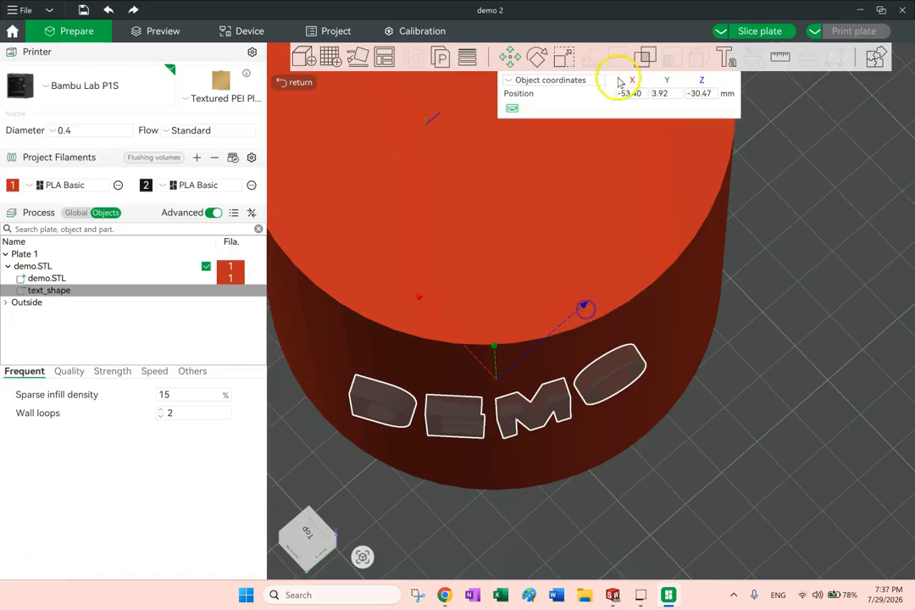
Rotate the negative DEMO text slightly about its Z axis to align it with the cylinder's curved wall
click(539, 58)
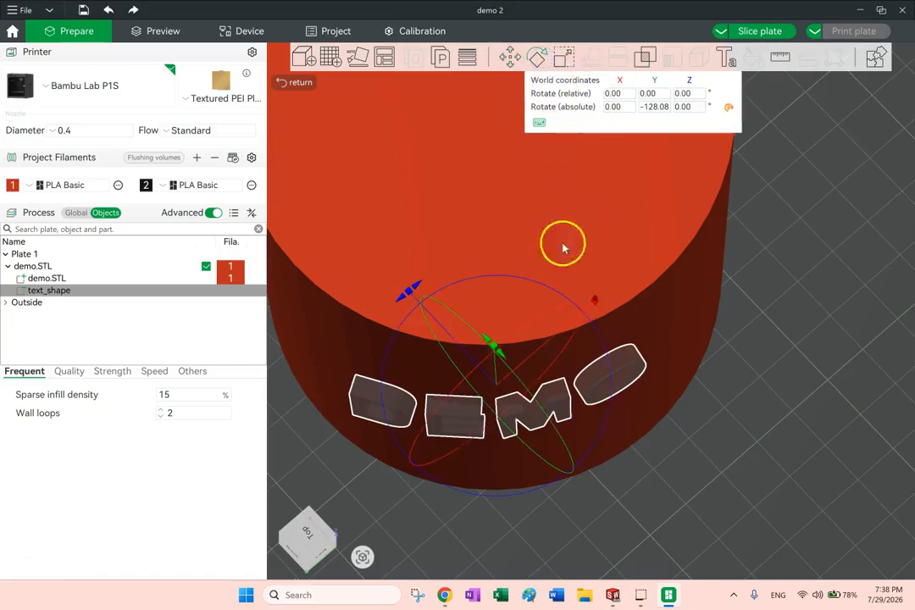
click(415, 292)
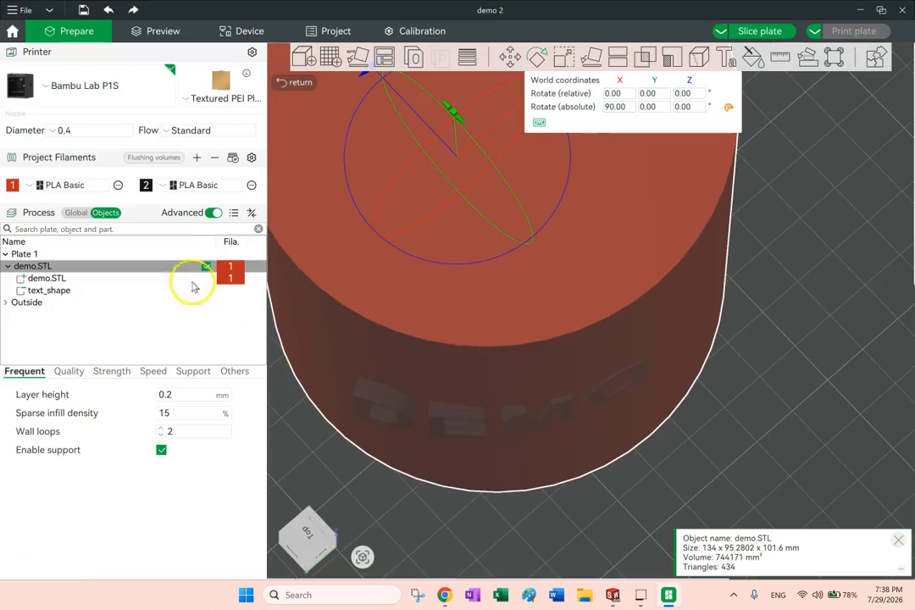
click(49, 290)
mouse_move(413, 293)
mouse_down()
mouse_move(419, 302)
mouse_move(429, 296)
mouse_up()
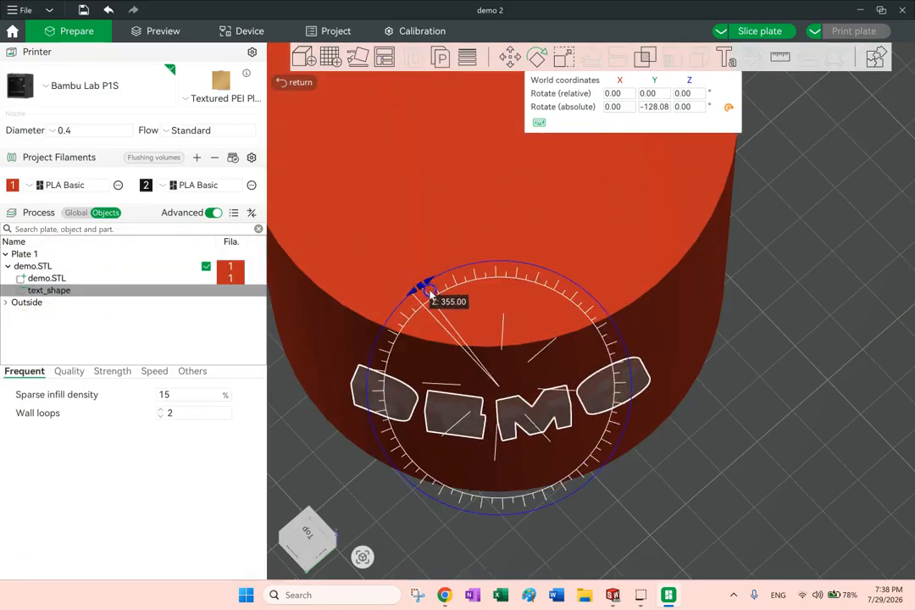
drag(426, 291, 421, 302)
click(802, 440)
mouse_move(771, 457)
mouse_down()
mouse_move(778, 431)
mouse_move(783, 451)
mouse_up()
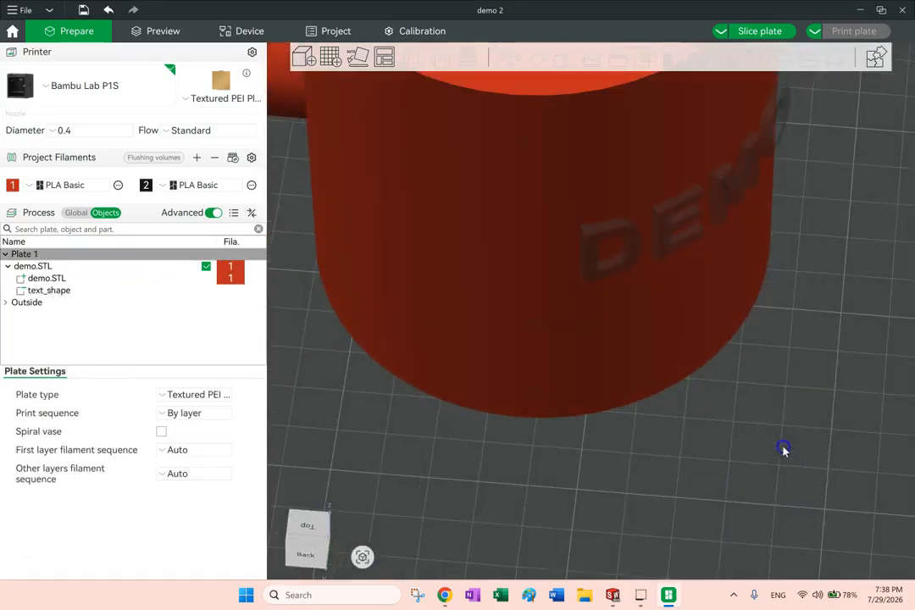
Slice the plate with the negative DEMO text in place to preview the engraving
click(681, 227)
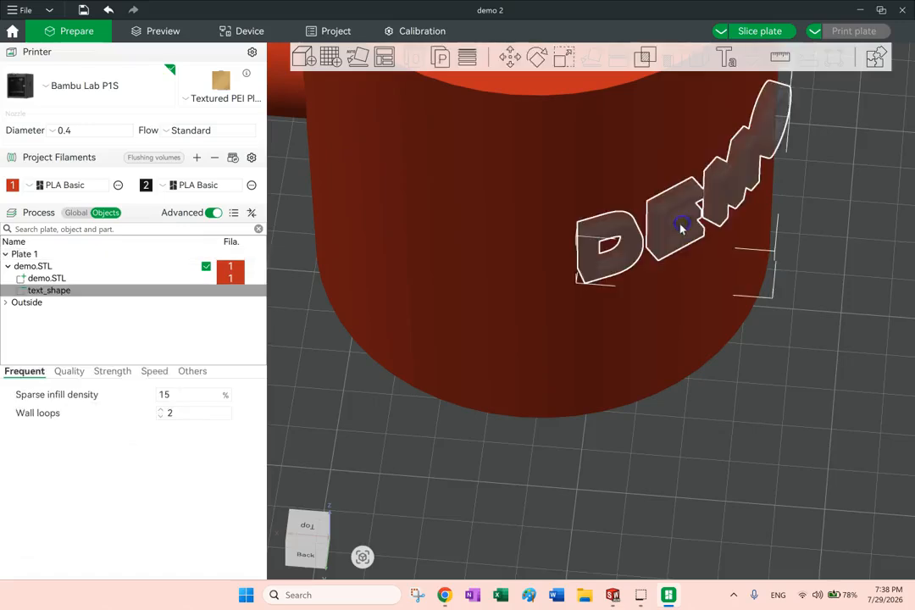
click(507, 57)
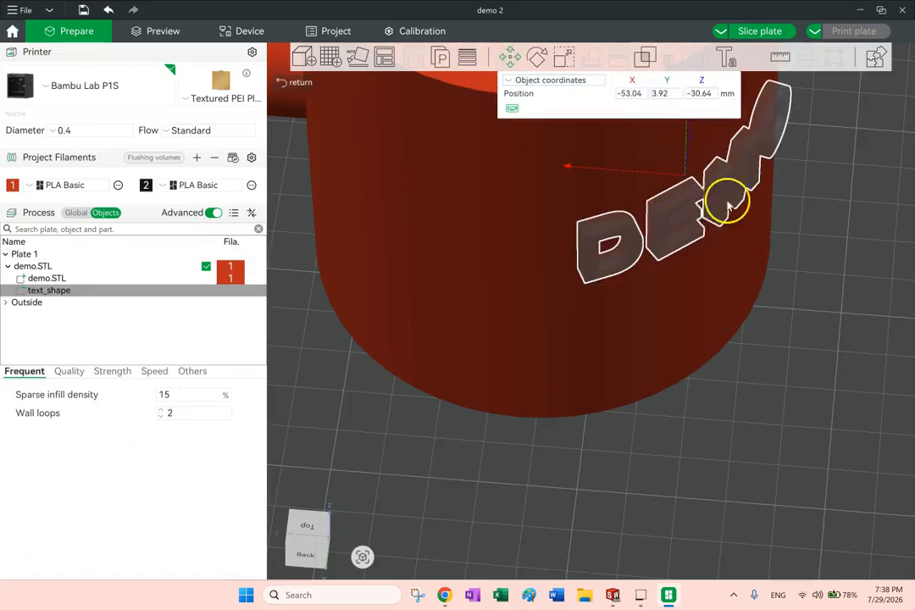
scroll(729, 199, up, 3)
scroll(731, 191, down, 3)
scroll(831, 224, up, 3)
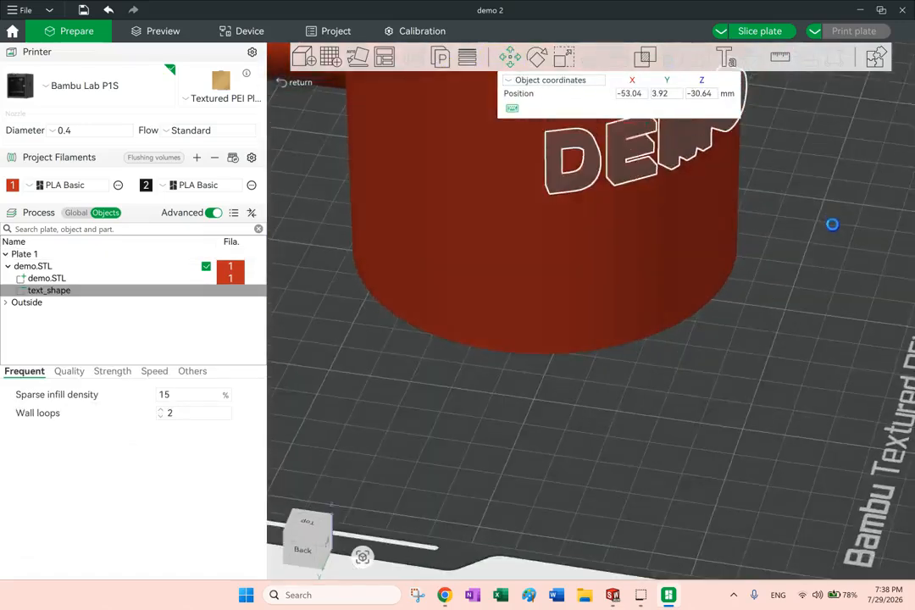
scroll(834, 227, down, 3)
click(753, 31)
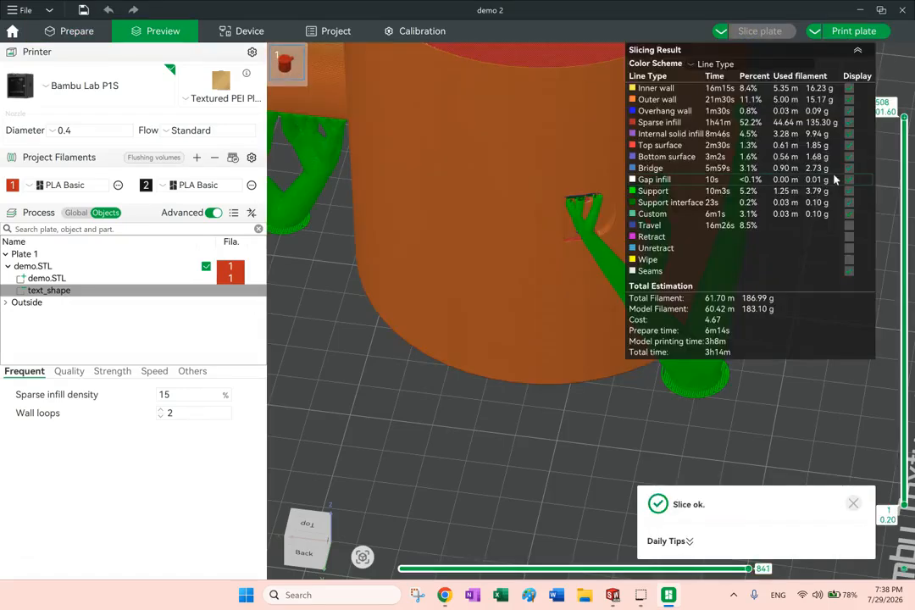
drag(483, 204, 368, 245)
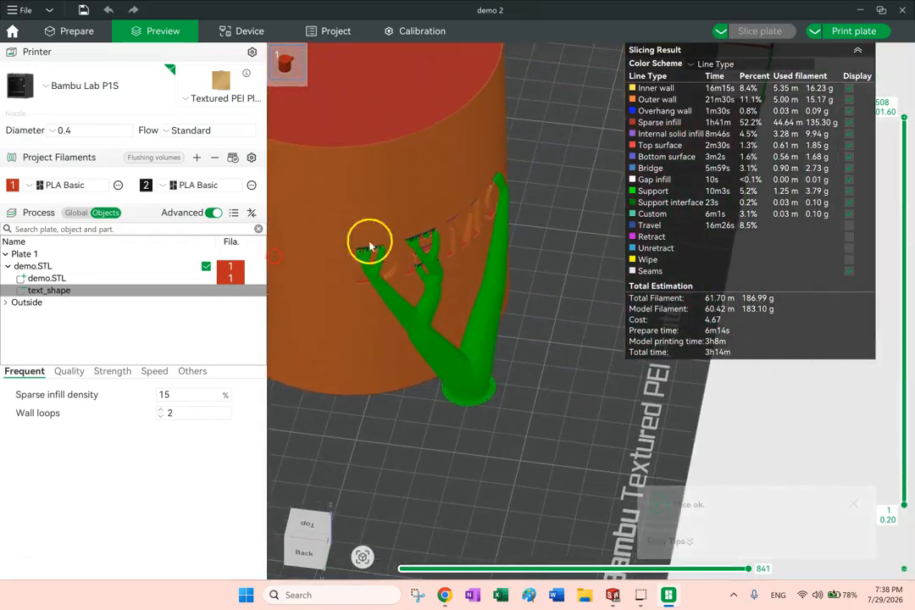
Hide the support structures in the sliced preview and examine the engraved DEMO letters on the cylinder wall
click(631, 192)
mouse_move(534, 342)
mouse_down()
mouse_move(522, 342)
mouse_move(535, 351)
mouse_move(526, 362)
mouse_move(519, 350)
mouse_move(531, 338)
mouse_move(543, 351)
mouse_move(532, 349)
mouse_up()
scroll(537, 349, down, 5)
drag(545, 349, 525, 345)
scroll(440, 259, up, 3)
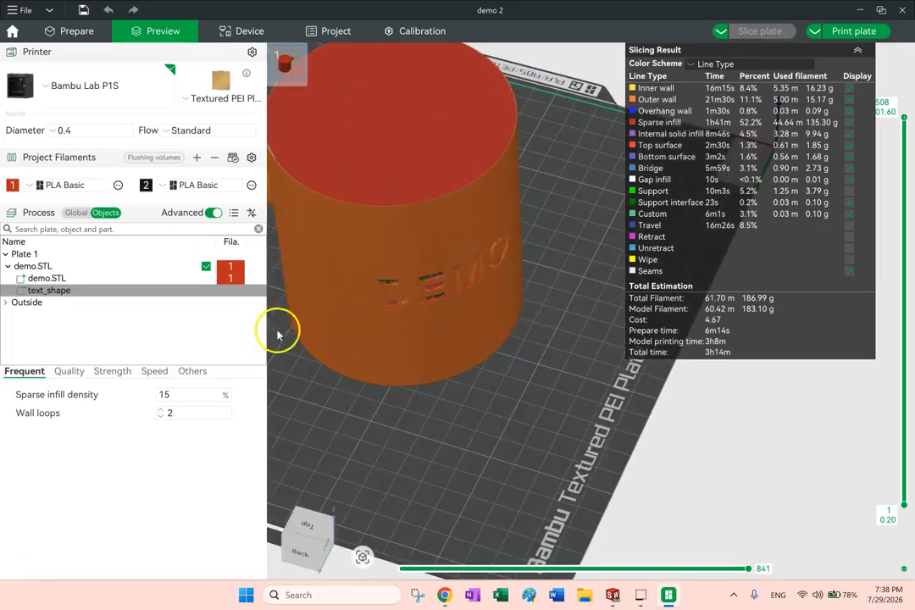
scroll(354, 221, down, 5)
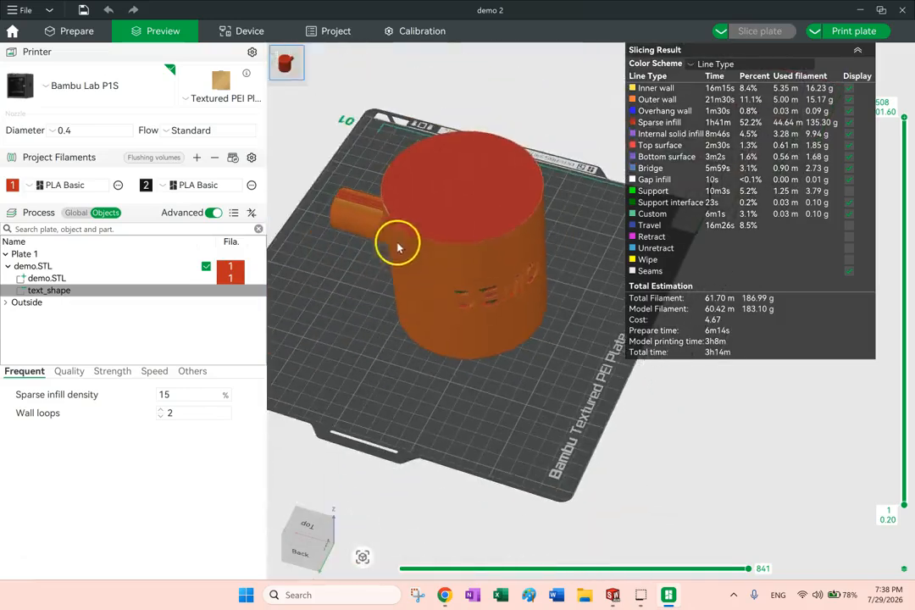
Delete the negative text_shape part from demo.STL in the model editing view
click(76, 31)
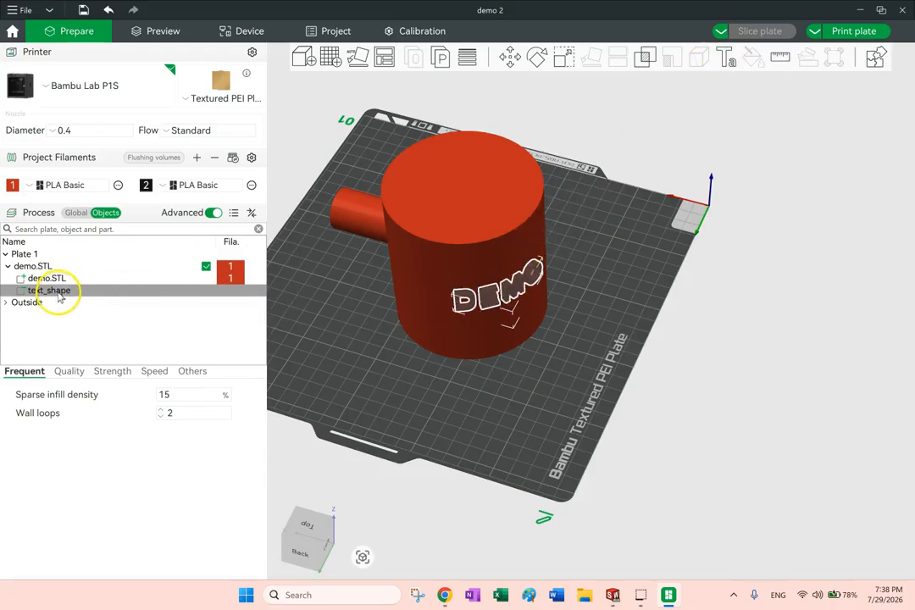
click(701, 335)
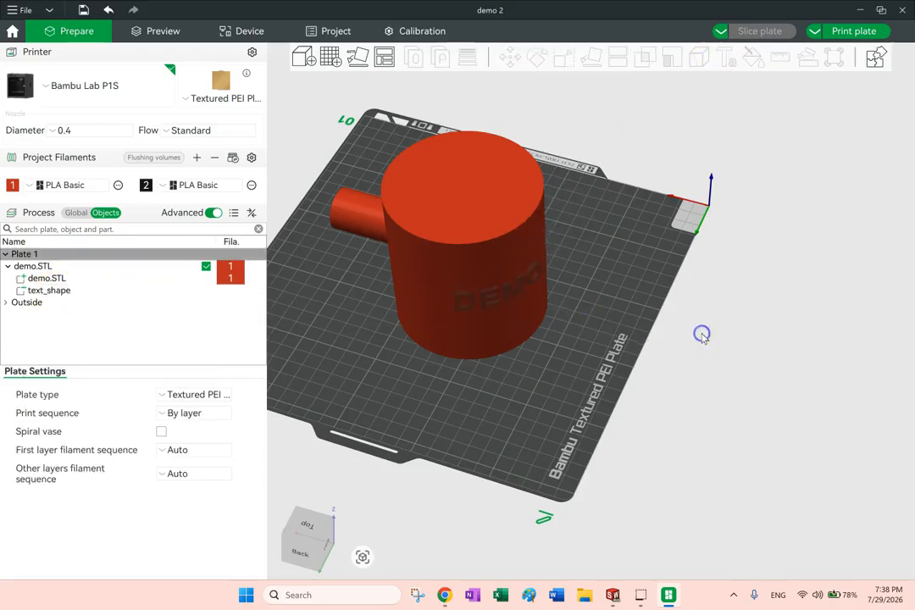
click(40, 290)
key(Delete)
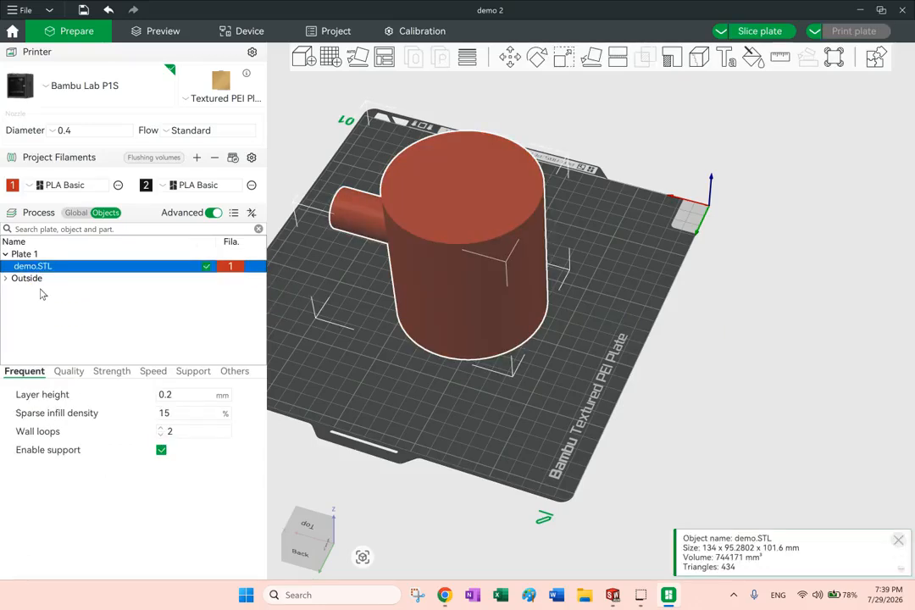
mouse_move(605, 300)
mouse_down()
mouse_move(653, 308)
mouse_move(627, 292)
mouse_move(601, 298)
mouse_up()
drag(692, 359, 817, 386)
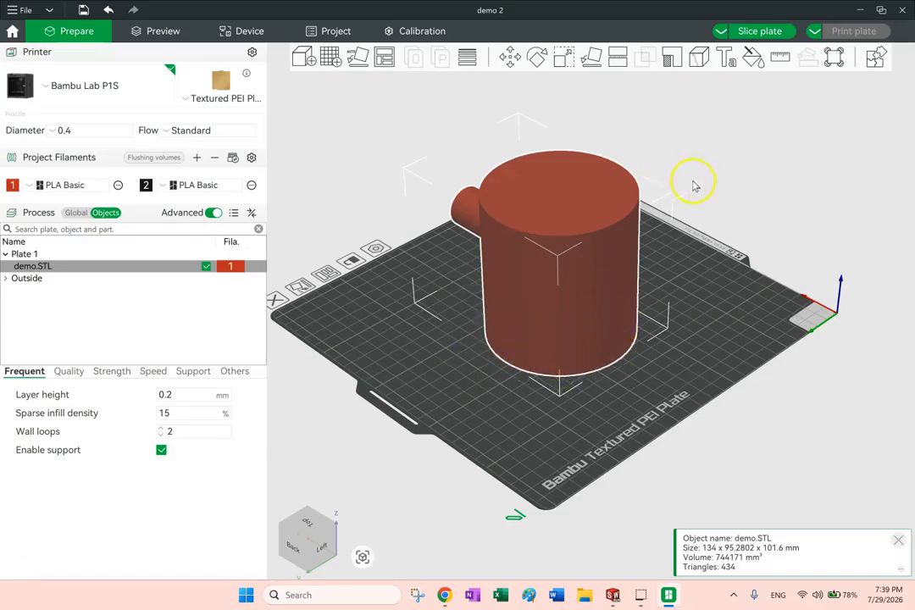
Set the brim type to Outer brim only in the global bed adhesion settings
click(737, 172)
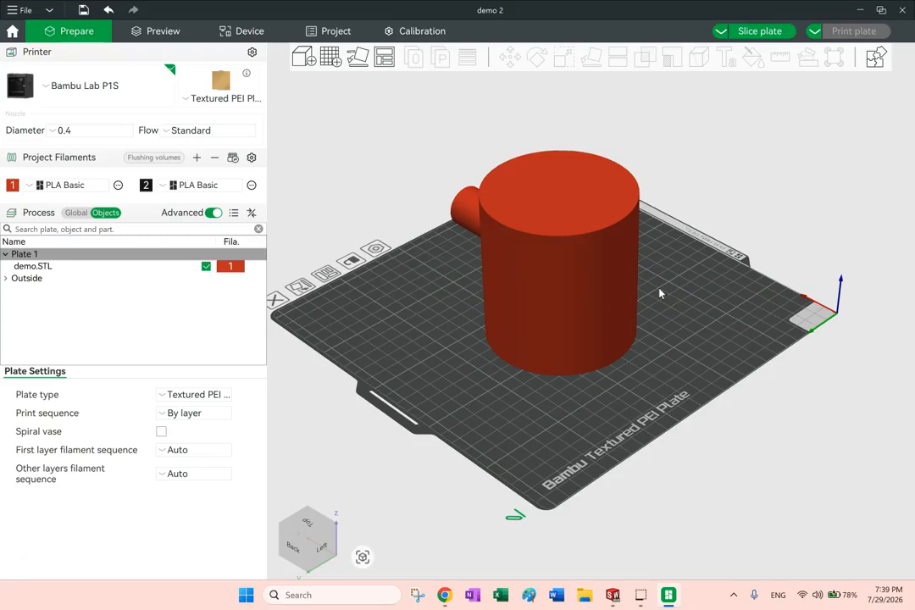
click(75, 213)
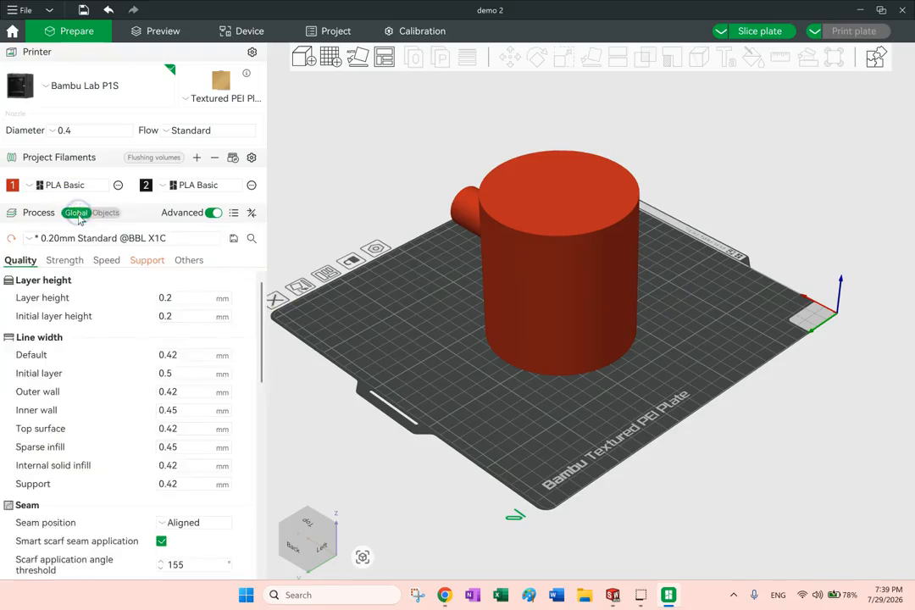
click(190, 260)
click(199, 335)
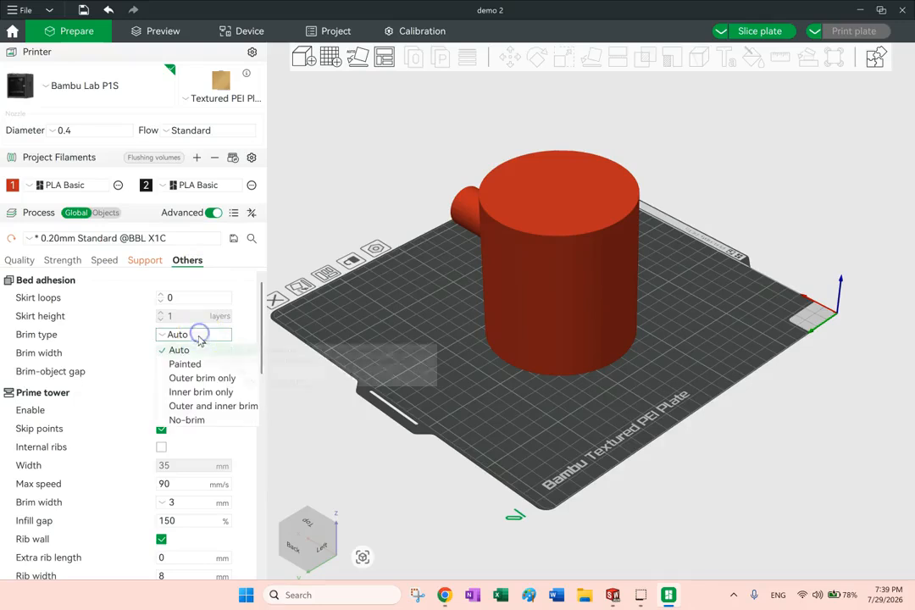
click(200, 378)
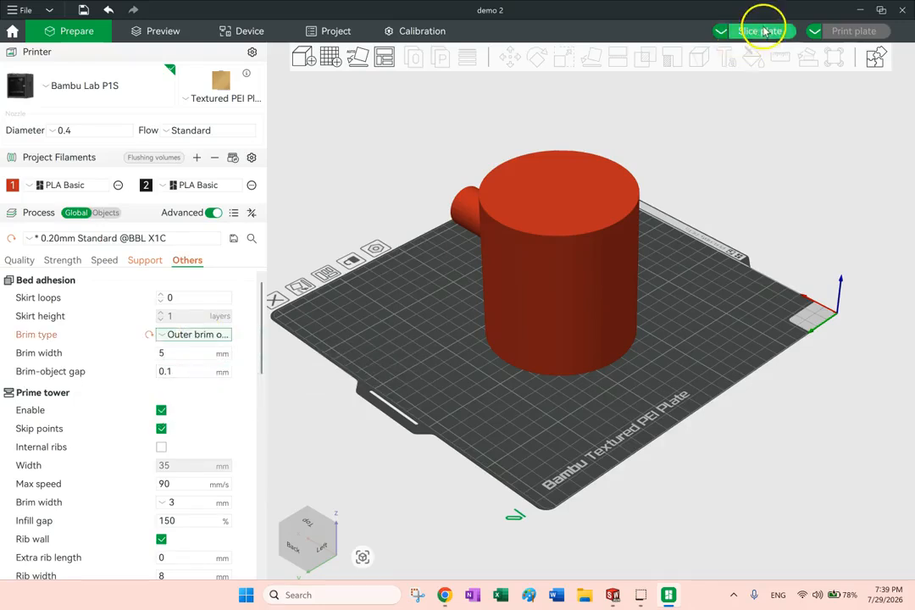
Slice the plate, examine the brim around the cylinder's base and collapse the slicing result summary
click(762, 31)
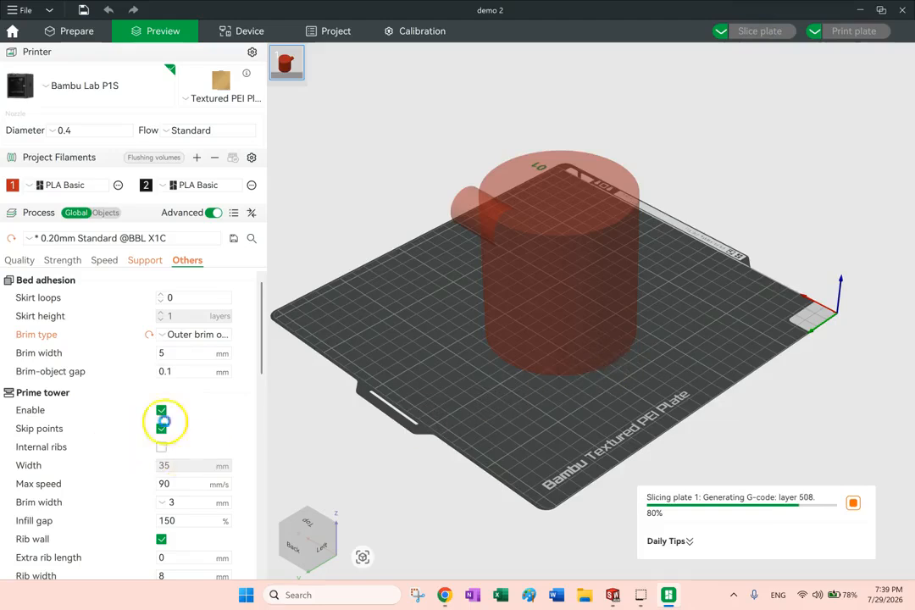
scroll(537, 389, up, 5)
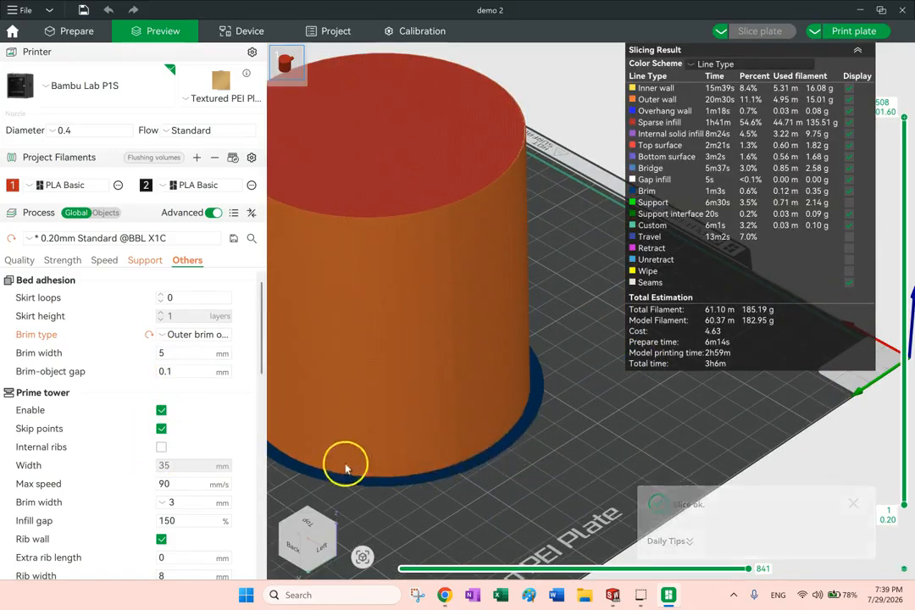
scroll(479, 445, down, 3)
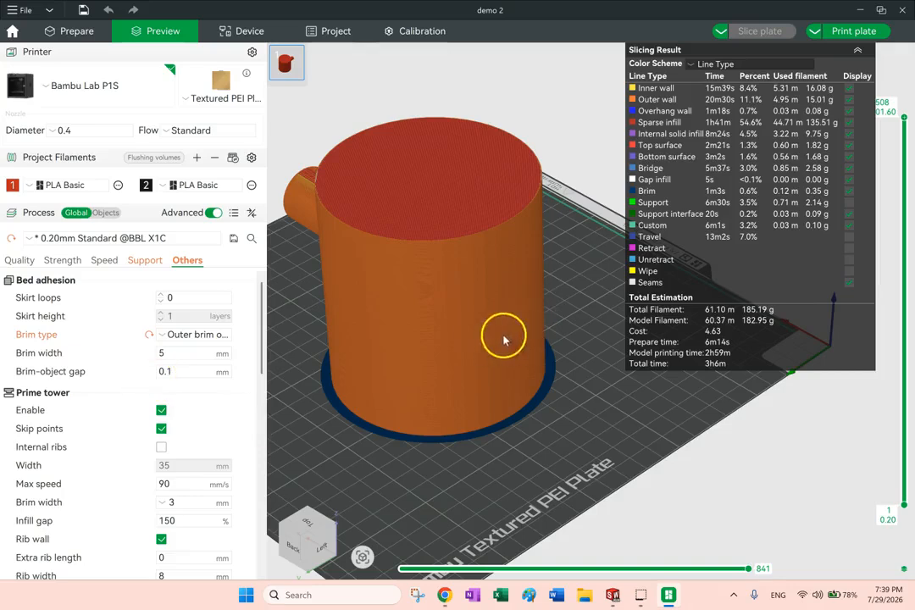
click(859, 52)
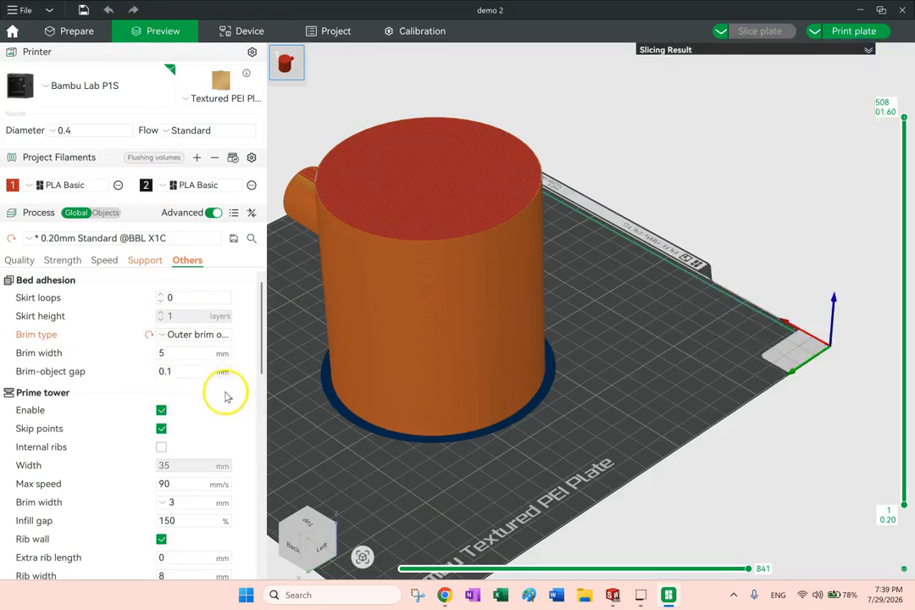
Set the brim type to Painted and return to the model editing view
click(193, 335)
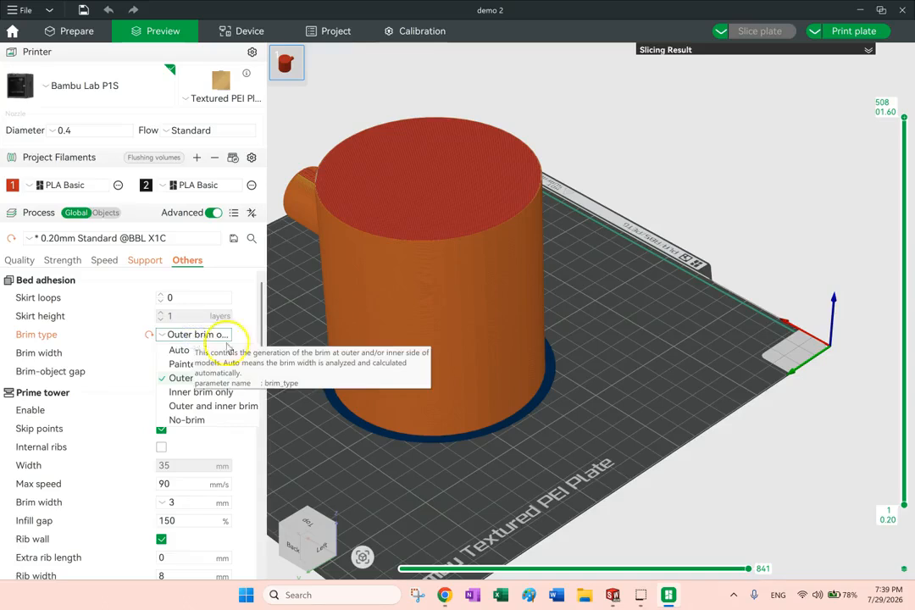
click(201, 366)
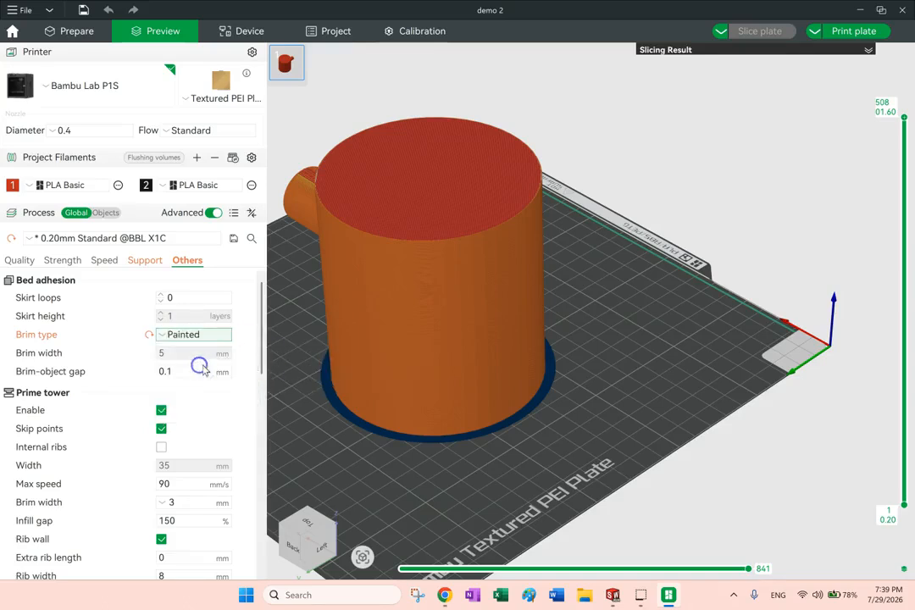
click(67, 30)
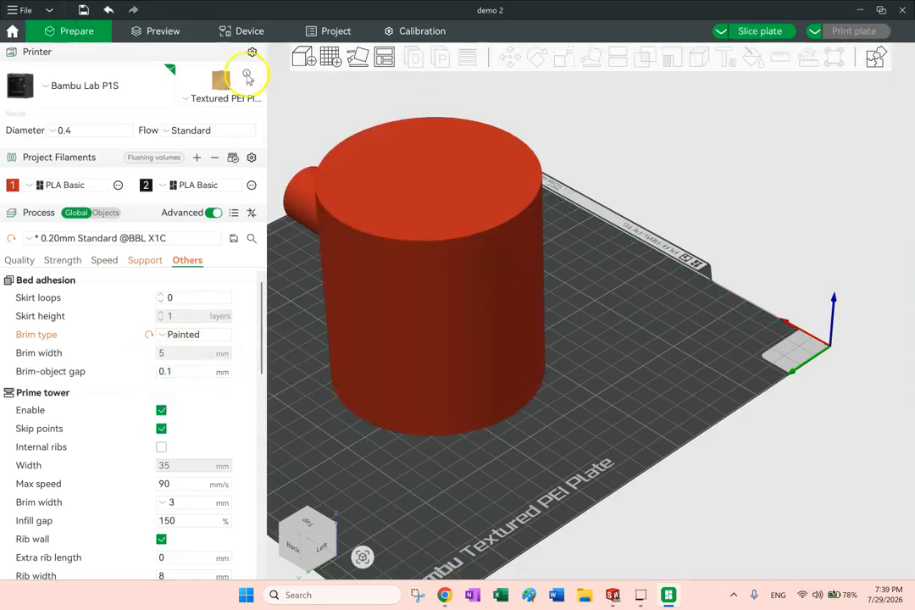
Start the brim ears tool on the cylinder and set the head diameter to 11.9
scroll(471, 264, down, 3)
right_drag(609, 303, 725, 311)
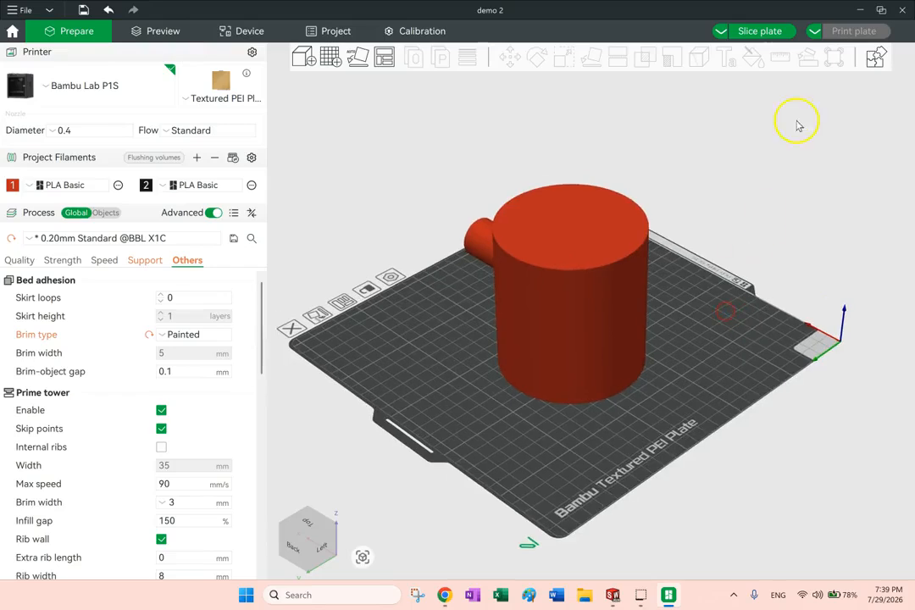
click(593, 270)
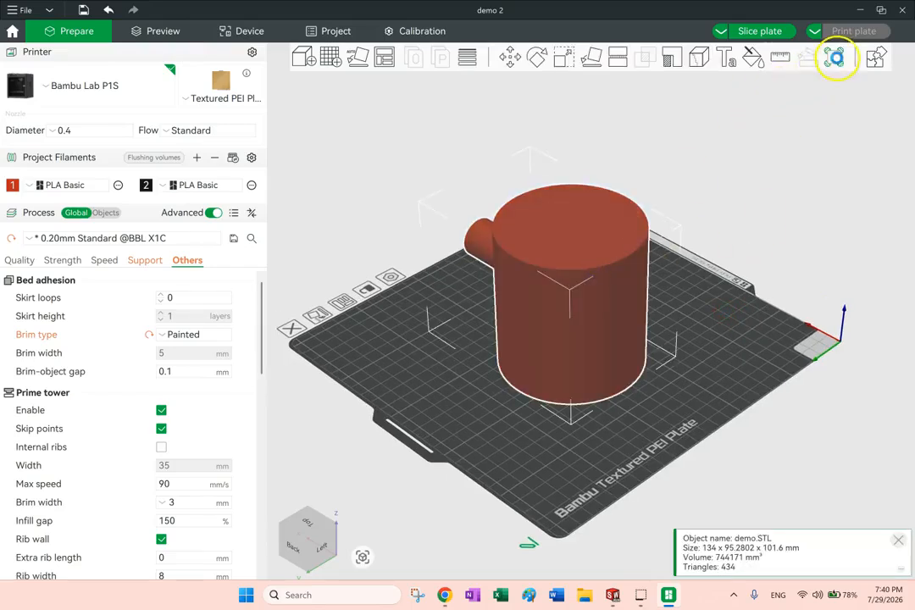
click(834, 57)
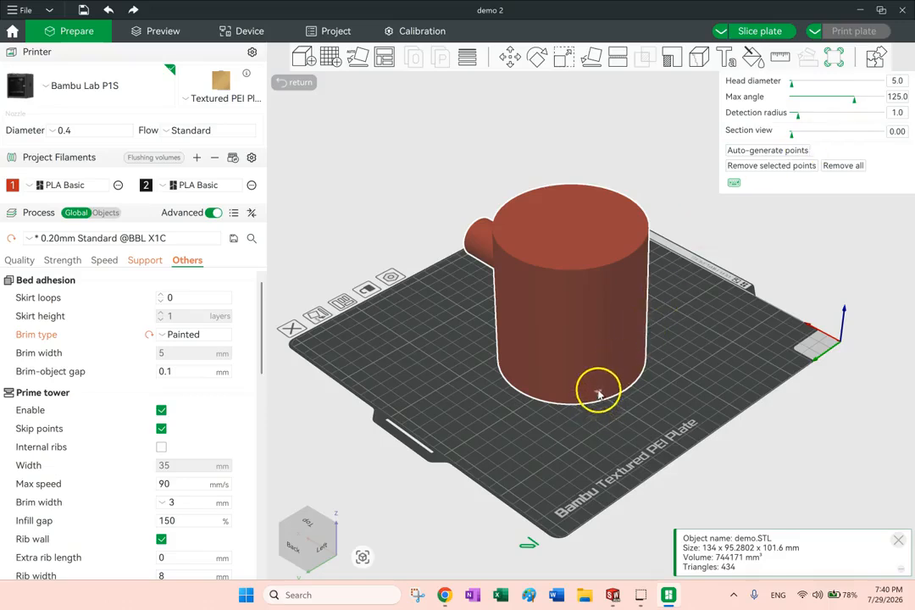
scroll(598, 394, up, 5)
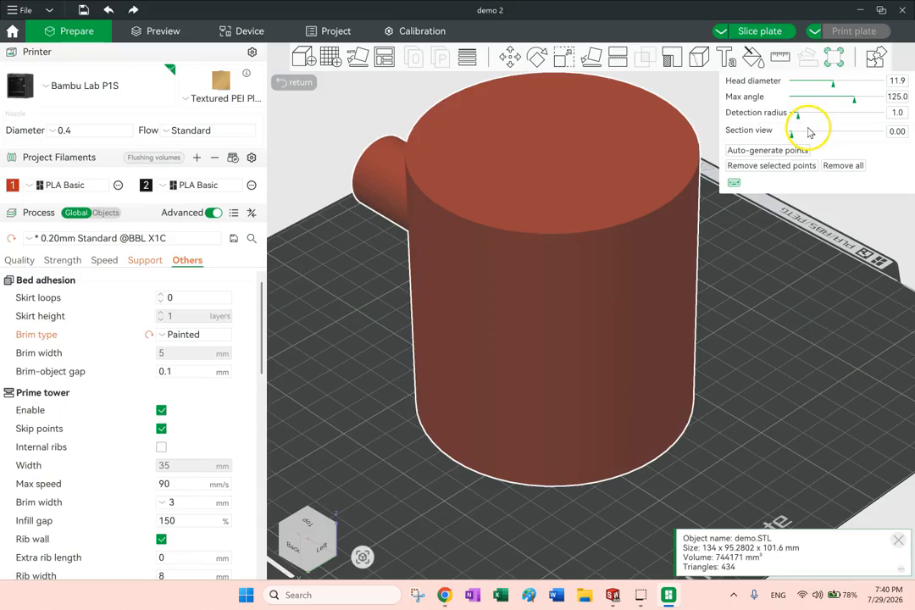
Place brim ears at several spots around the bottom edge of the cylinder on all accessible sides
click(562, 482)
scroll(580, 500, up, 5)
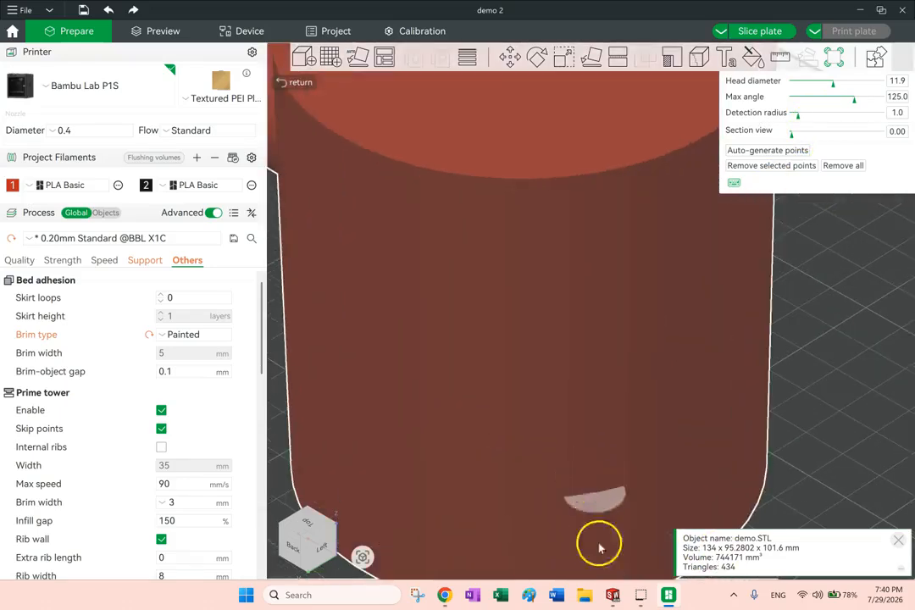
drag(638, 482, 549, 418)
click(463, 447)
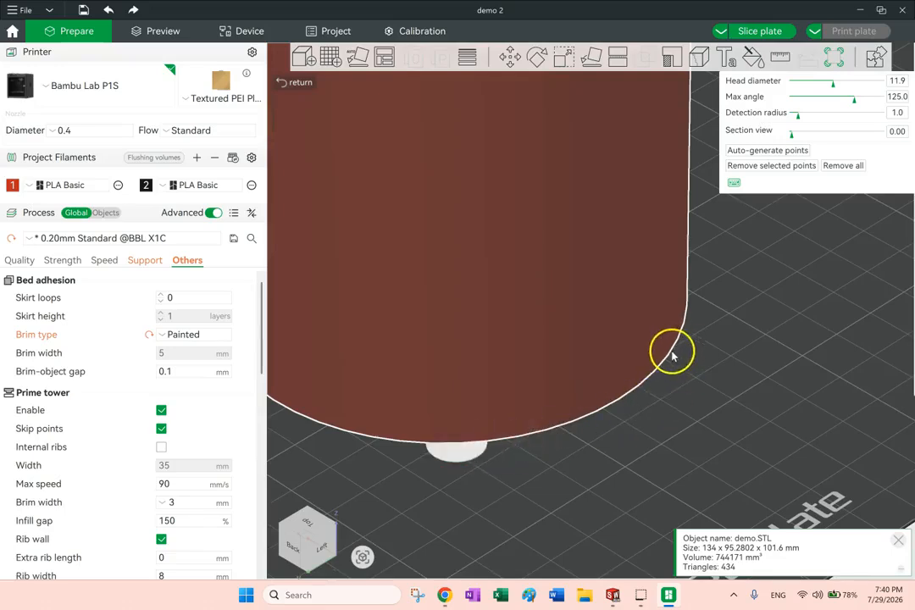
click(675, 346)
scroll(735, 491, down, 5)
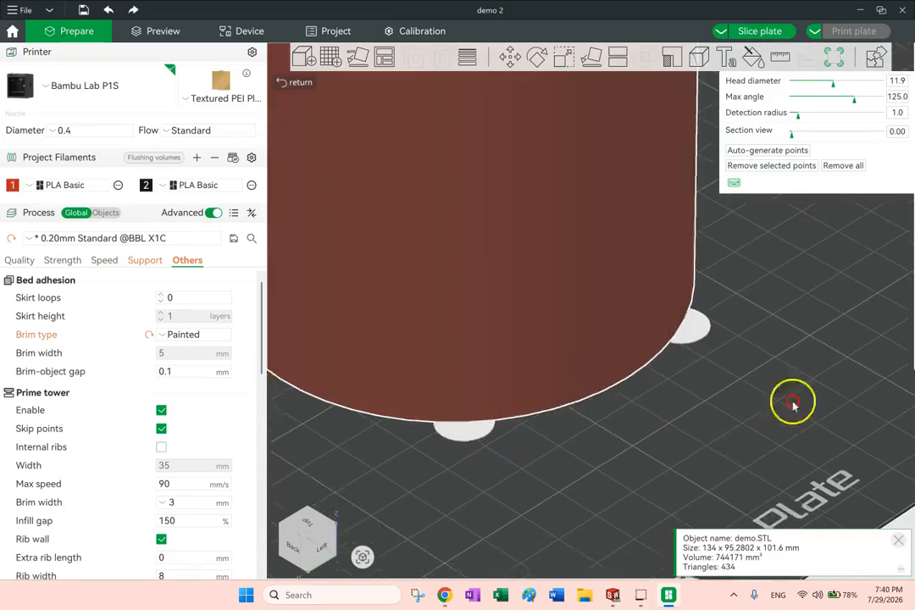
drag(712, 411, 635, 430)
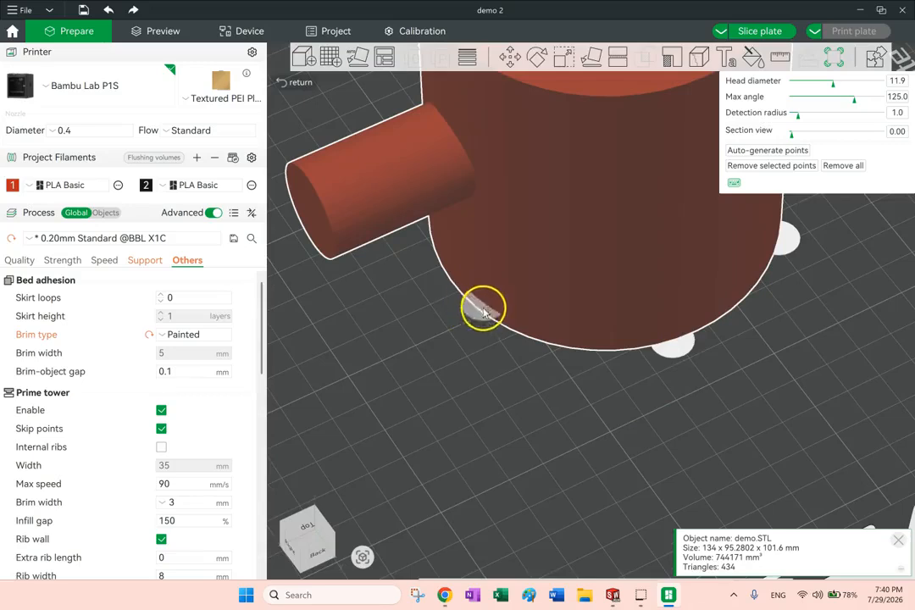
drag(579, 411, 631, 368)
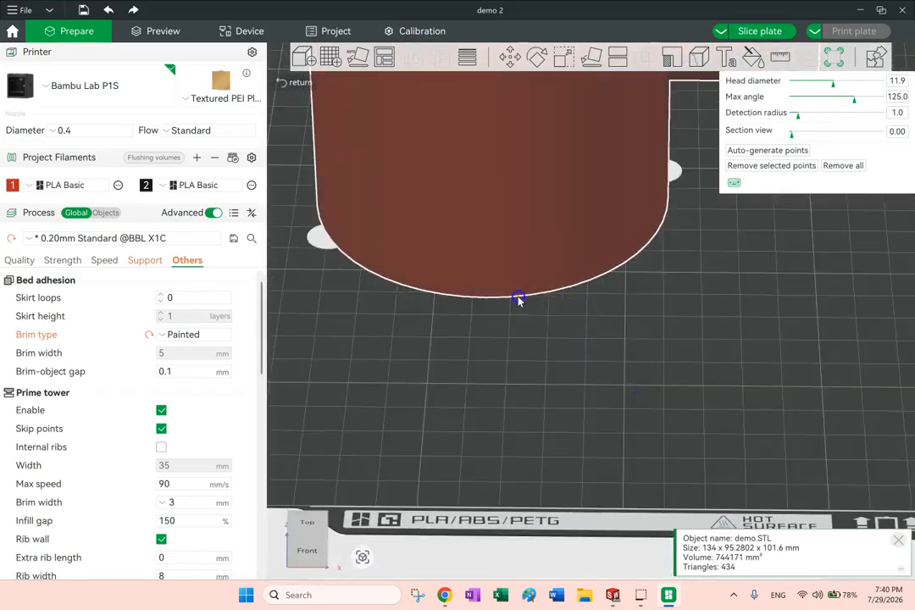
click(473, 295)
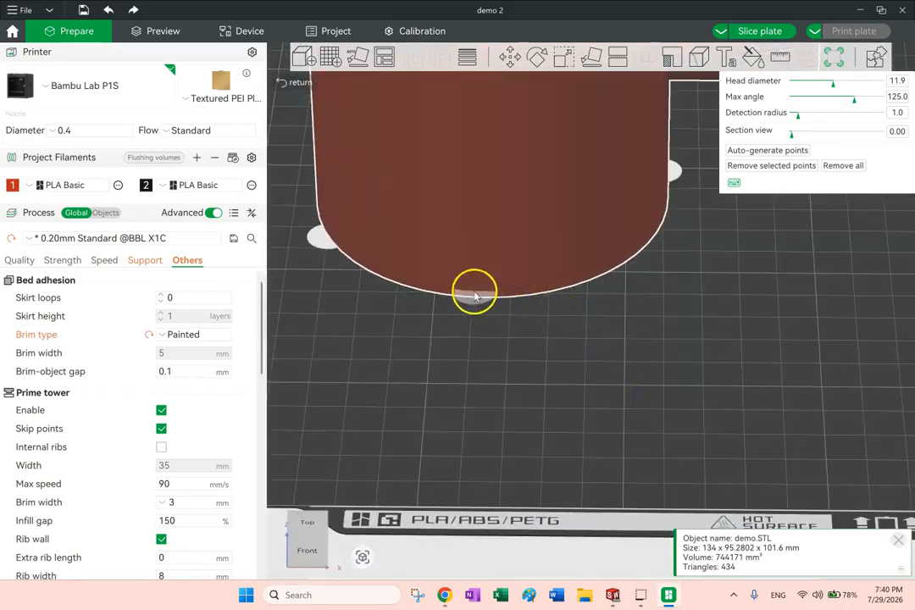
click(620, 264)
Slice the plate, examine the painted brim ears around the cylinder's base and collapse the slicing result summary
drag(756, 286, 694, 296)
scroll(746, 357, down, 5)
drag(746, 358, 731, 338)
click(756, 31)
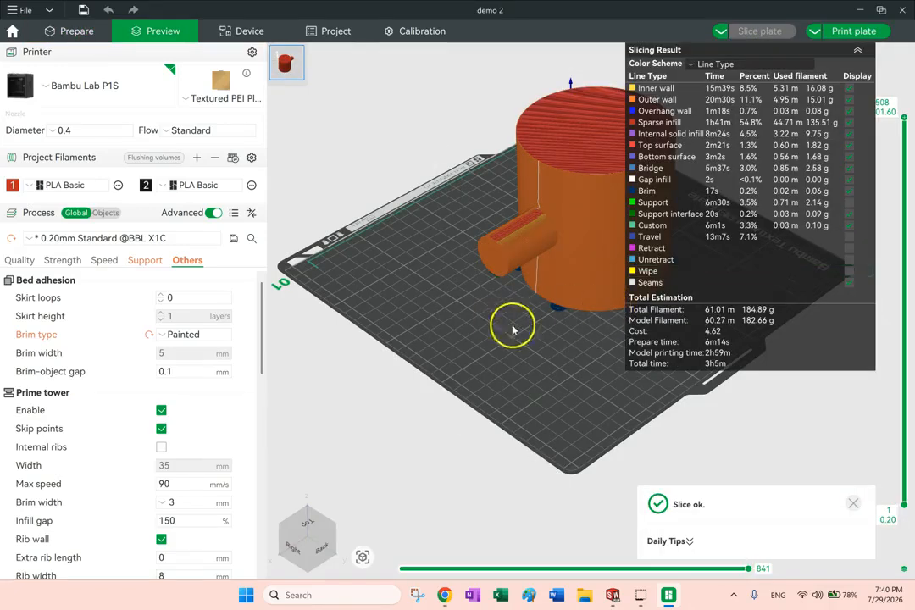
drag(494, 353, 385, 395)
scroll(385, 395, up, 8)
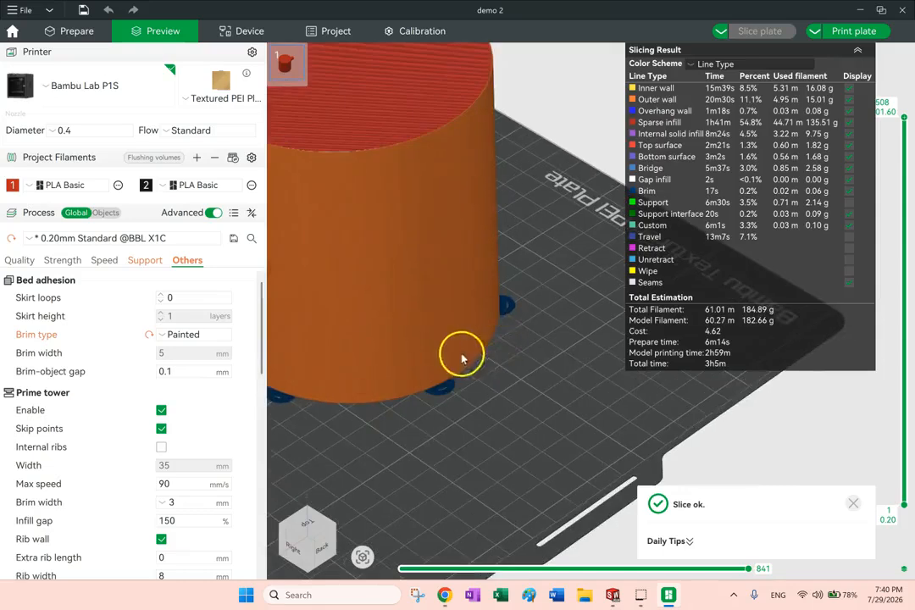
drag(580, 438, 503, 445)
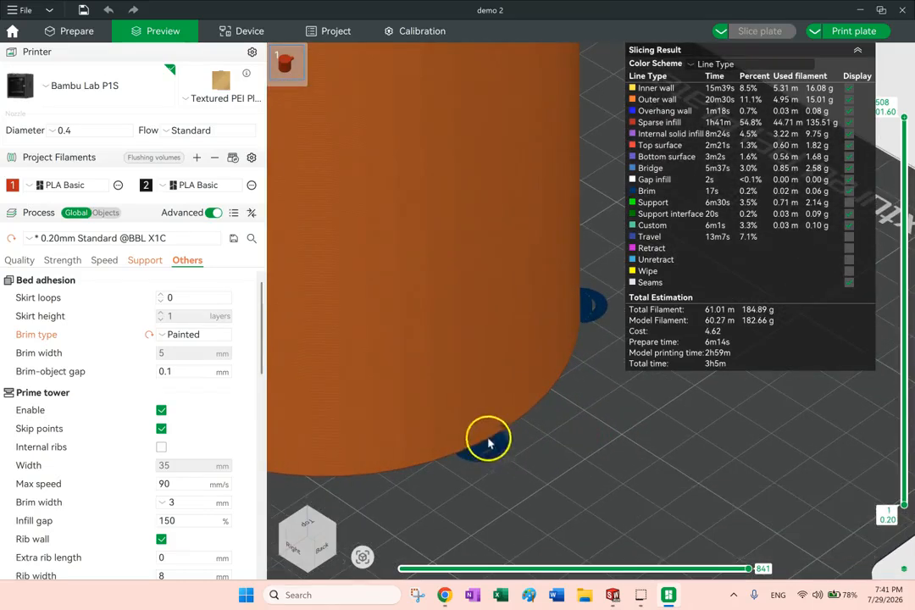
scroll(551, 341, down, 6)
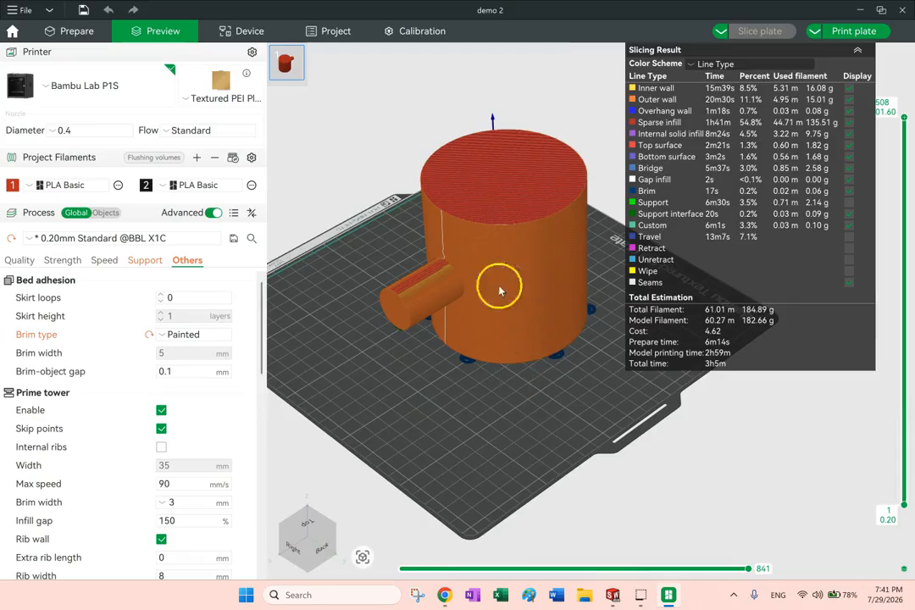
click(857, 50)
right_drag(819, 195, 821, 195)
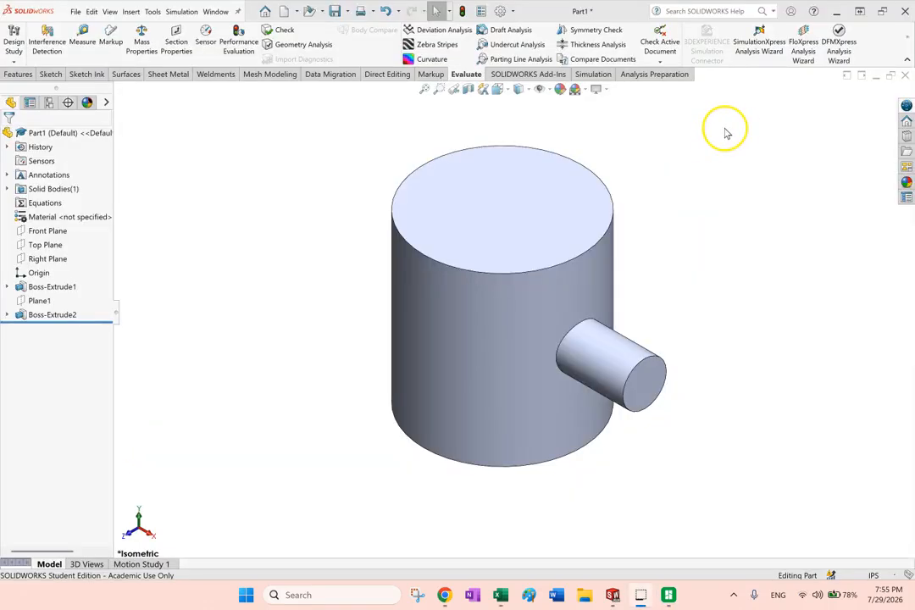
Compare the empty plate in Bambu Studio with the SOLIDWORKS part, inspecting Boss-Extrude2, Boss-Extrude1 and the Solid Bodies folder
click(669, 595)
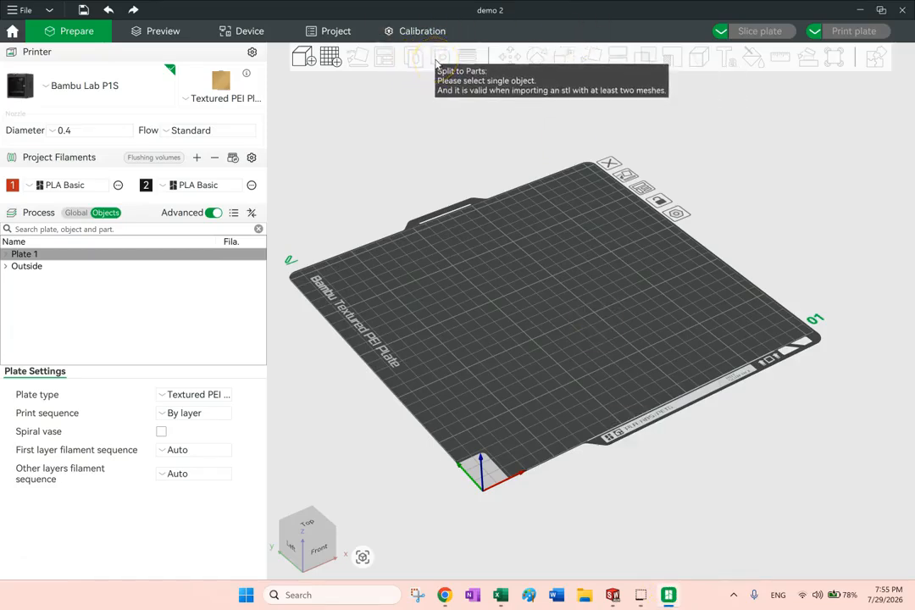
click(611, 597)
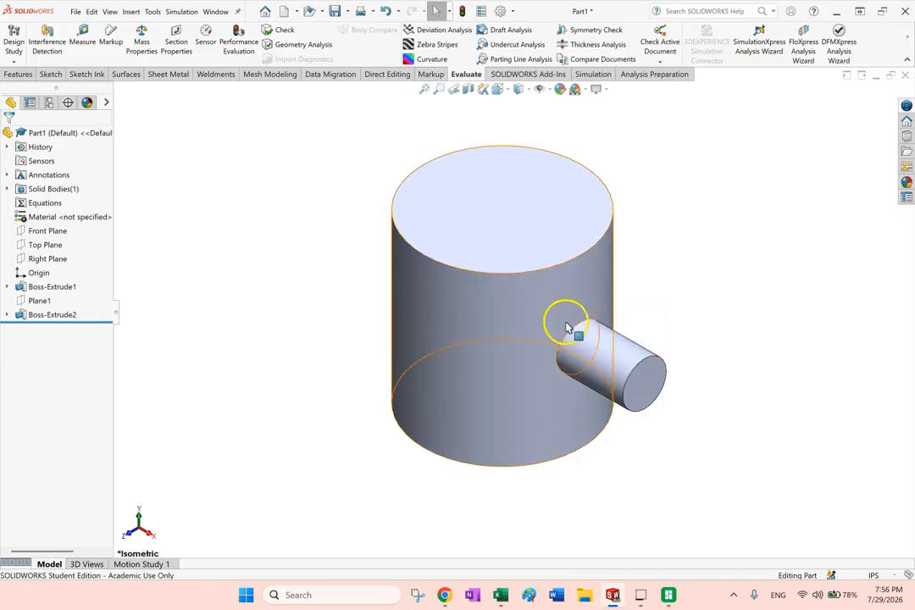
click(59, 316)
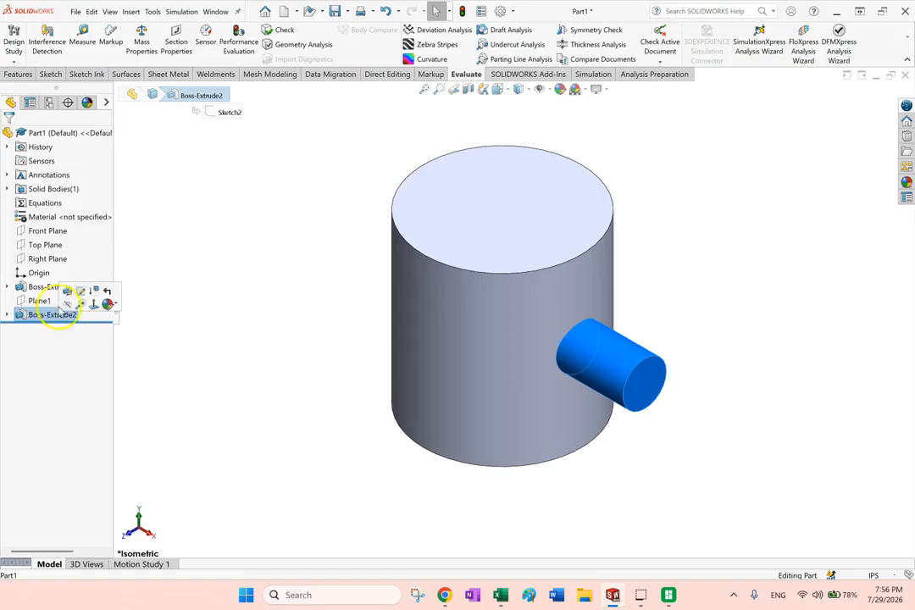
click(51, 288)
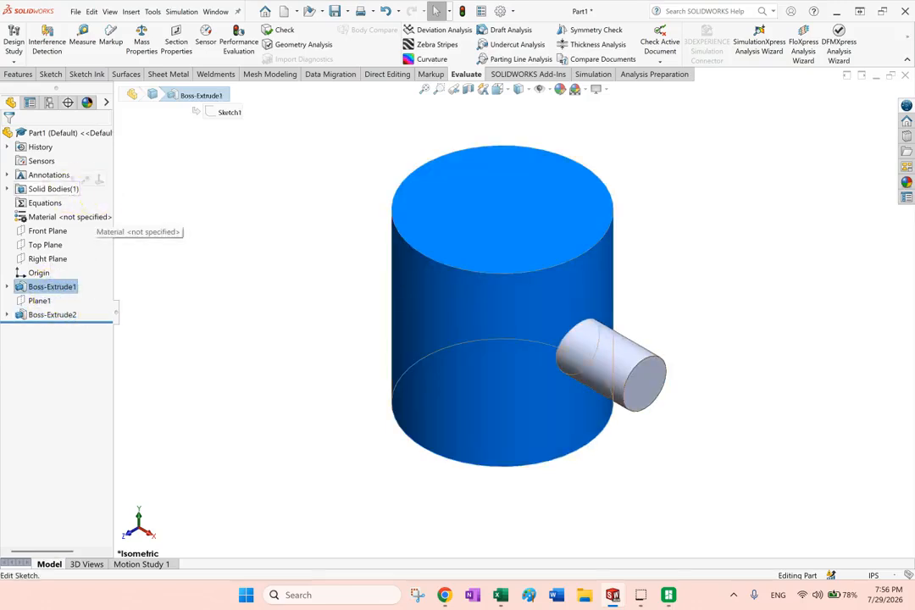
click(64, 189)
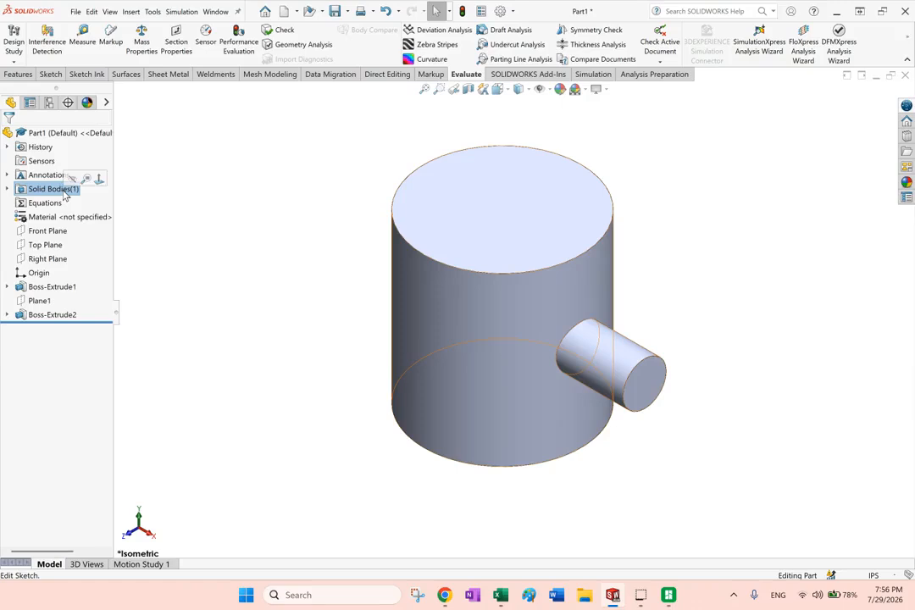
Switch to Bambu Studio and import demo.STL from the Downloads folder
click(666, 595)
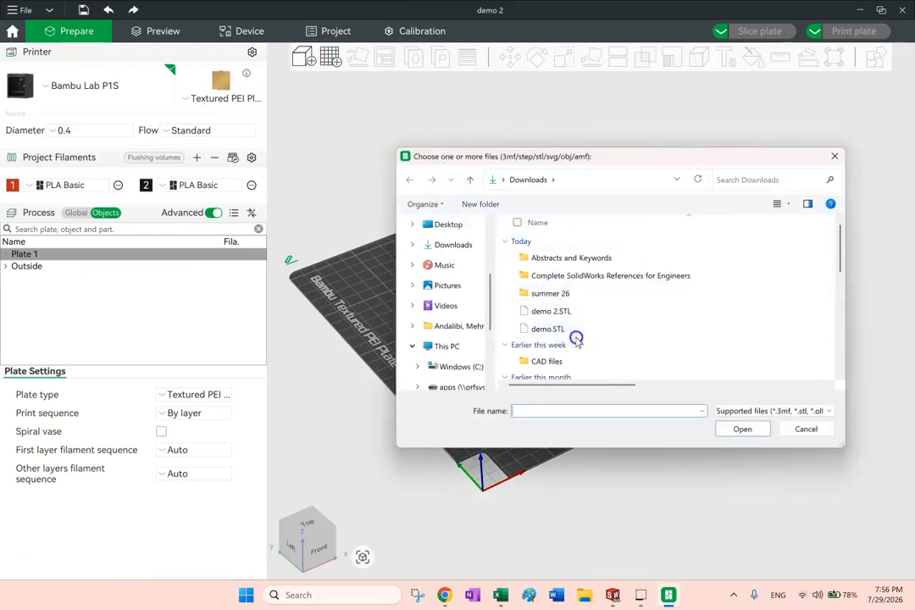
double_click(547, 329)
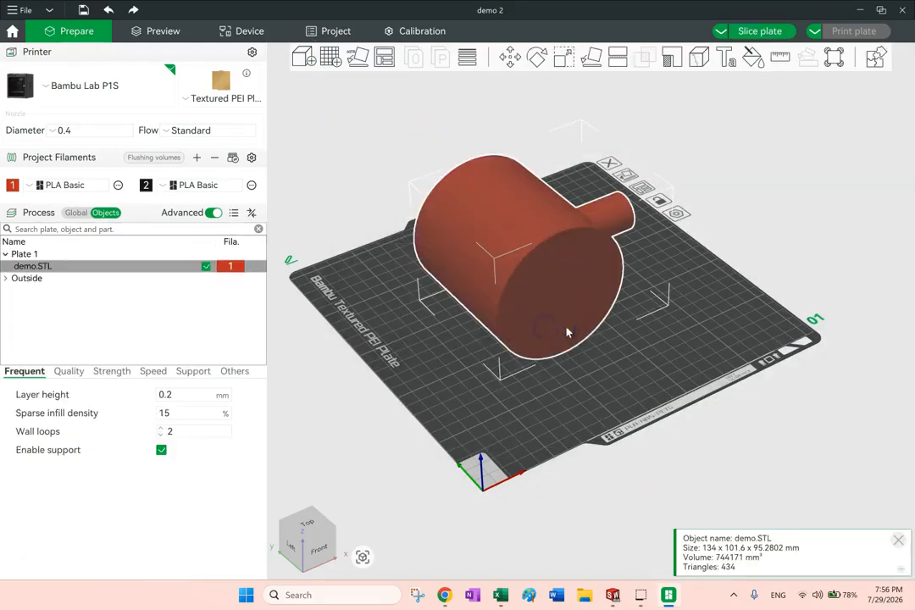
Stand the imported cylinder upright on its flat end and delete the model from the plate
click(585, 64)
click(580, 254)
click(698, 220)
click(539, 241)
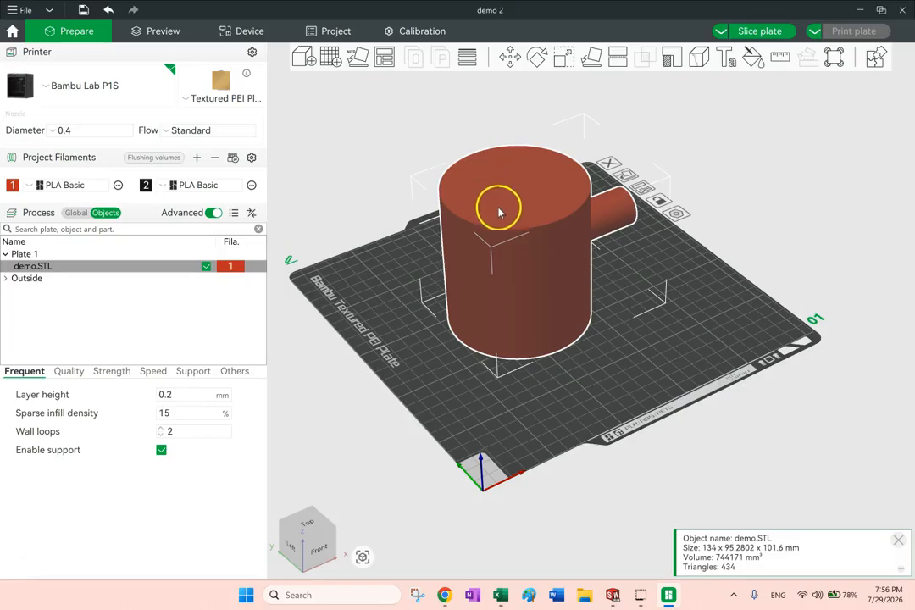
drag(650, 296, 634, 289)
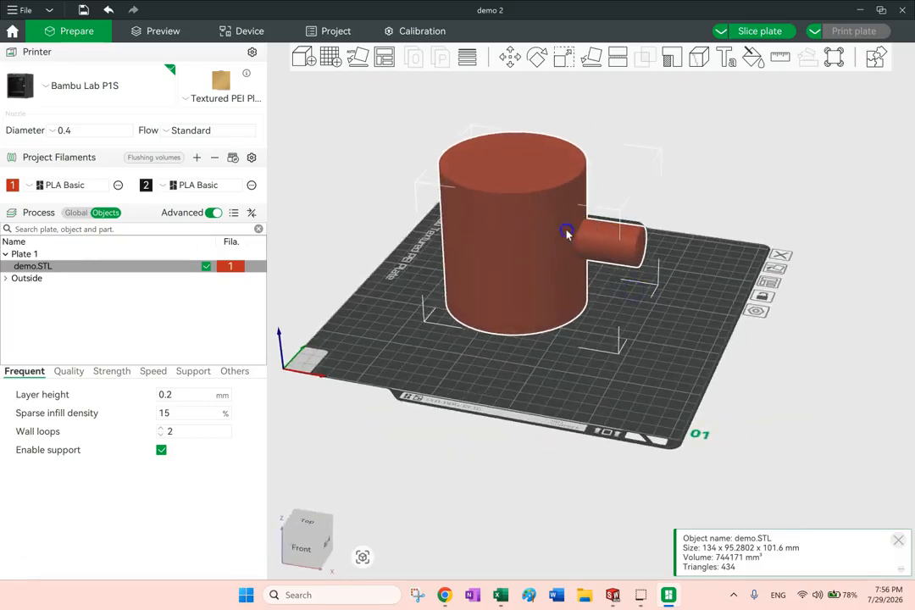
key(Delete)
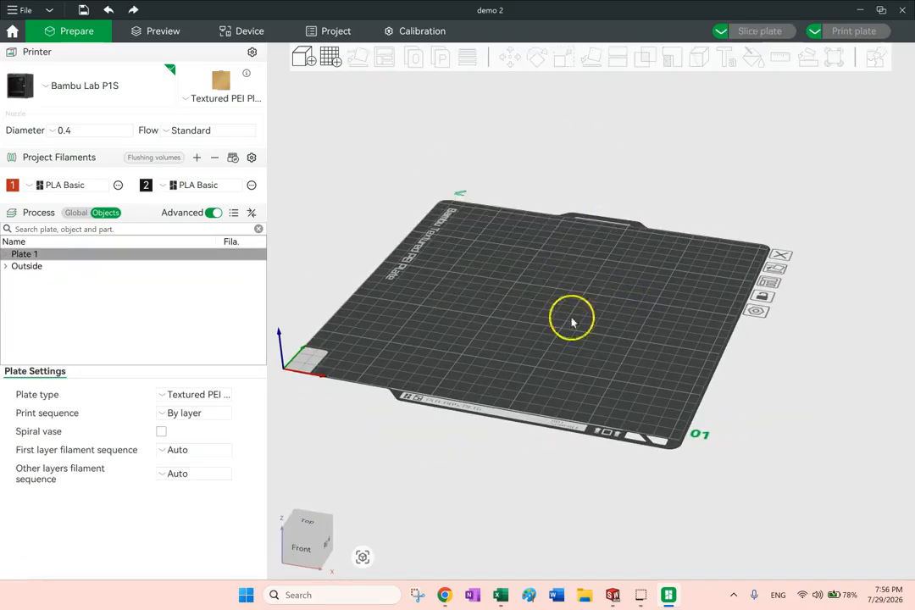
Switch to SOLIDWORKS, turn off Merge result for Boss-Extrude2 and expand the Solid Bodies folder
click(612, 595)
right_click(50, 314)
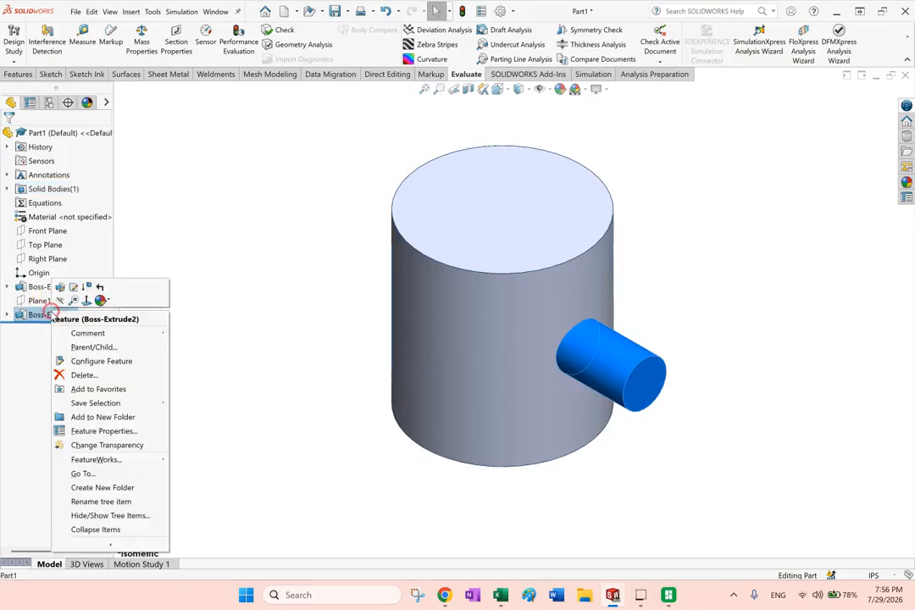
click(59, 287)
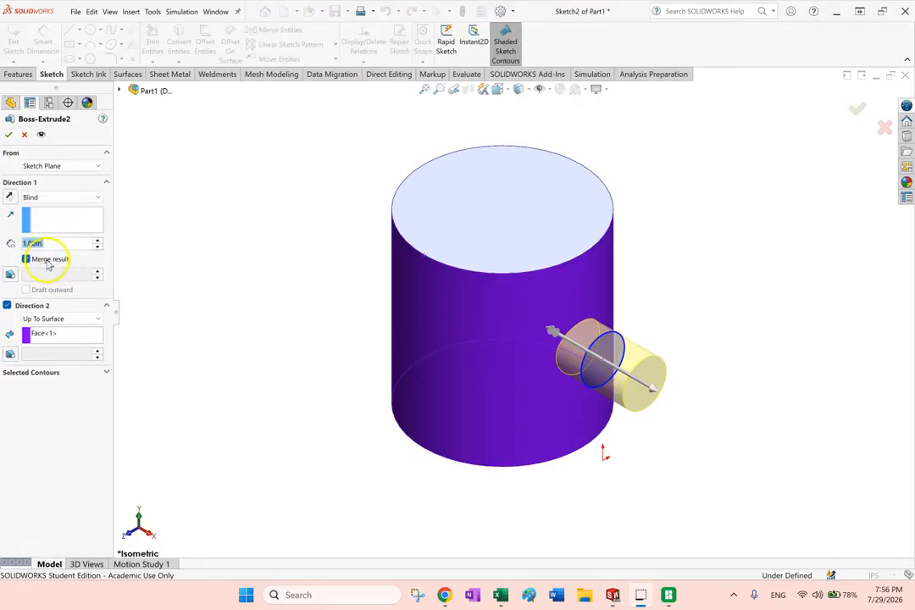
click(9, 135)
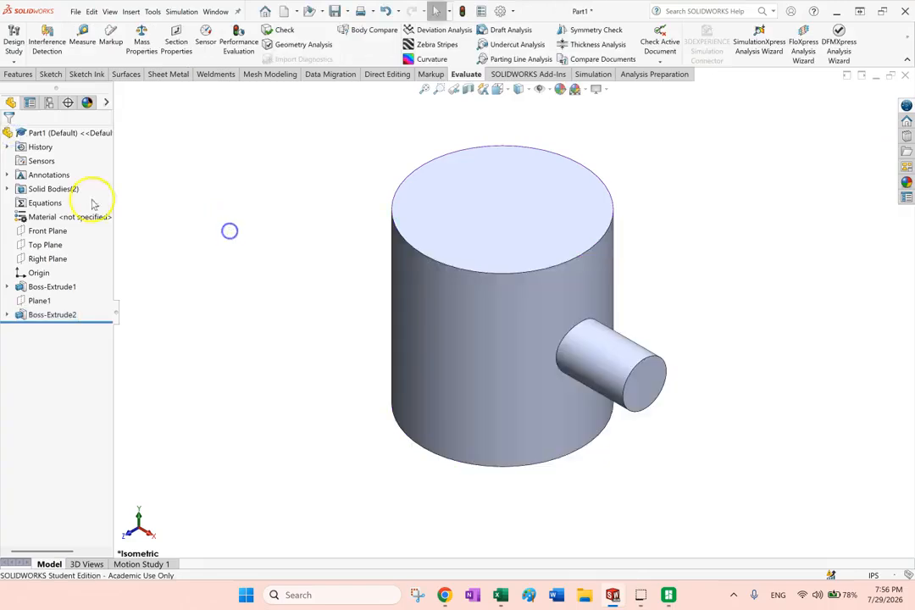
click(7, 188)
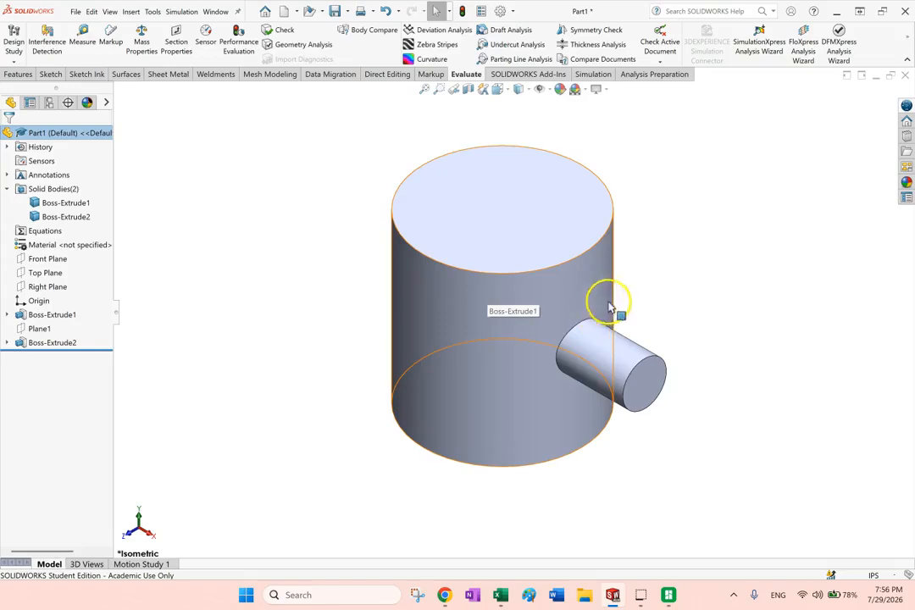
Switch to Bambu Studio, import demo 2.STL from Downloads and stand the cylinder upright on its flat end
click(670, 595)
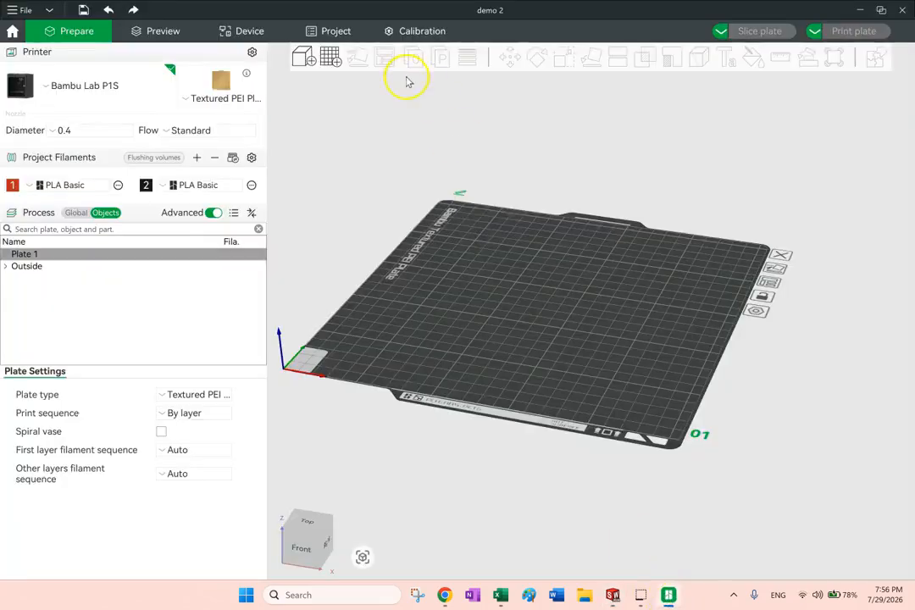
key(ctrl+i)
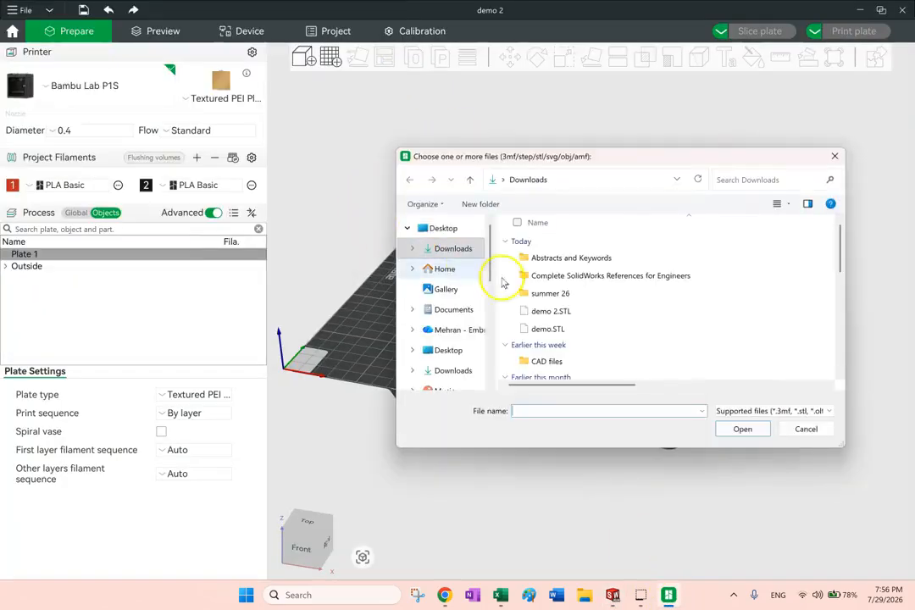
click(563, 311)
double_click(564, 310)
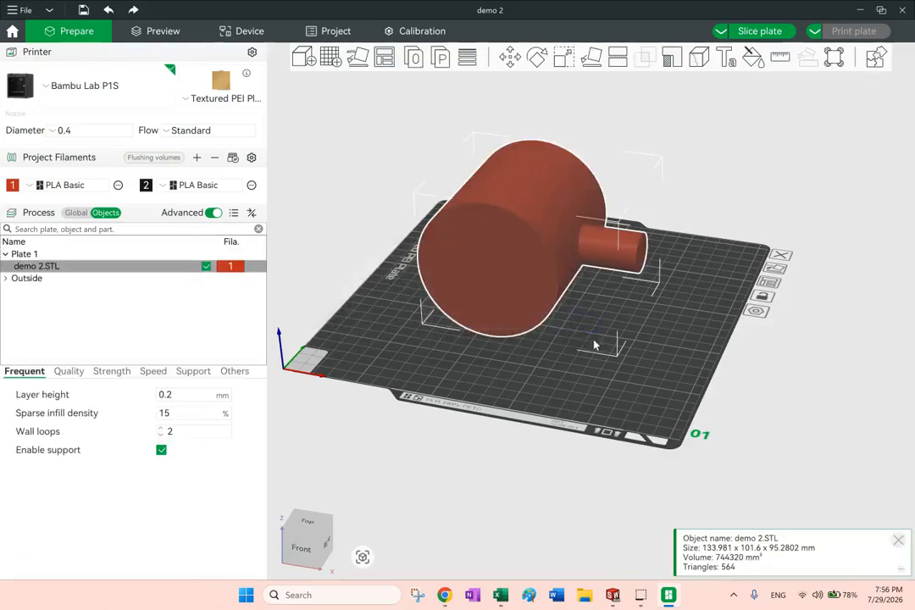
click(590, 57)
click(547, 297)
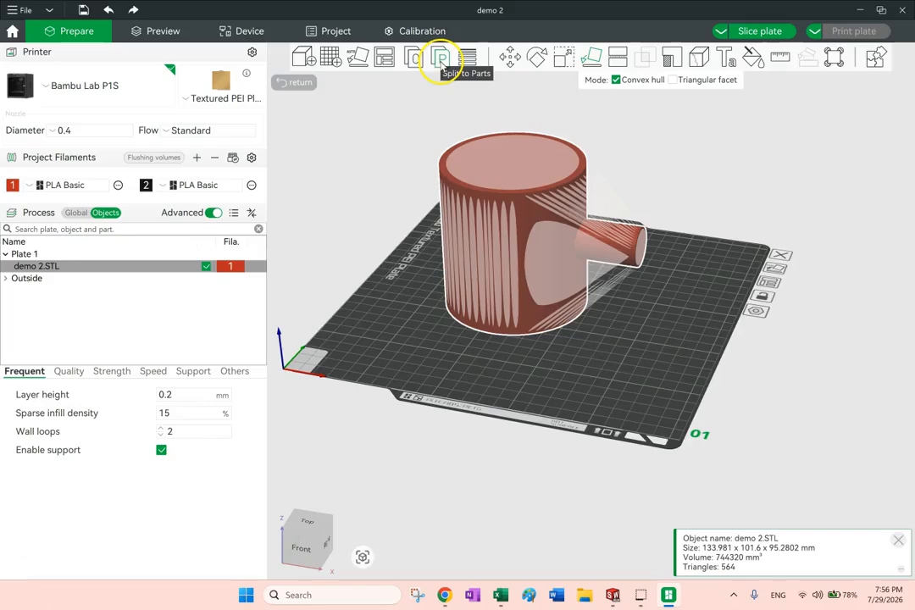
Split the demo 2.STL model into separate objects
drag(628, 312, 680, 272)
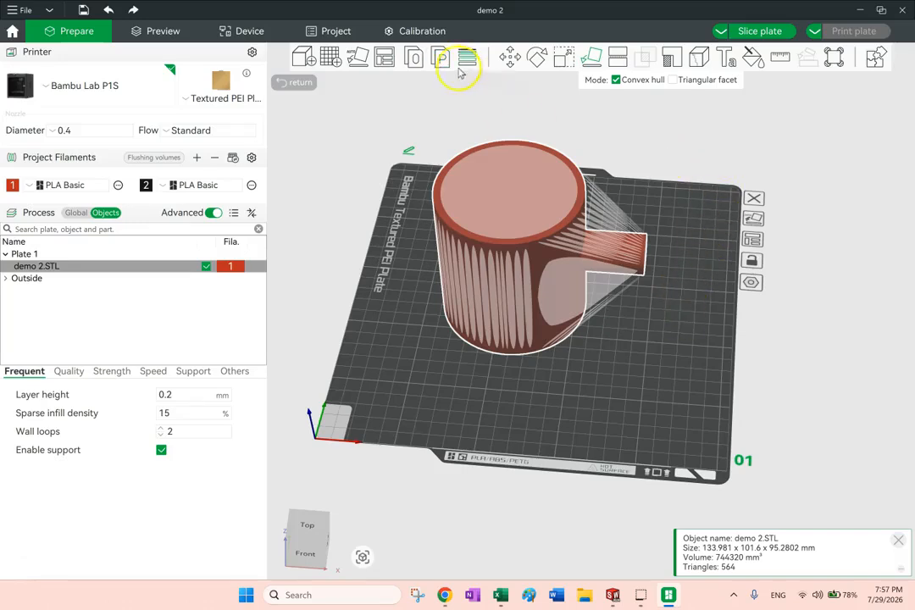
click(415, 59)
drag(582, 369, 603, 307)
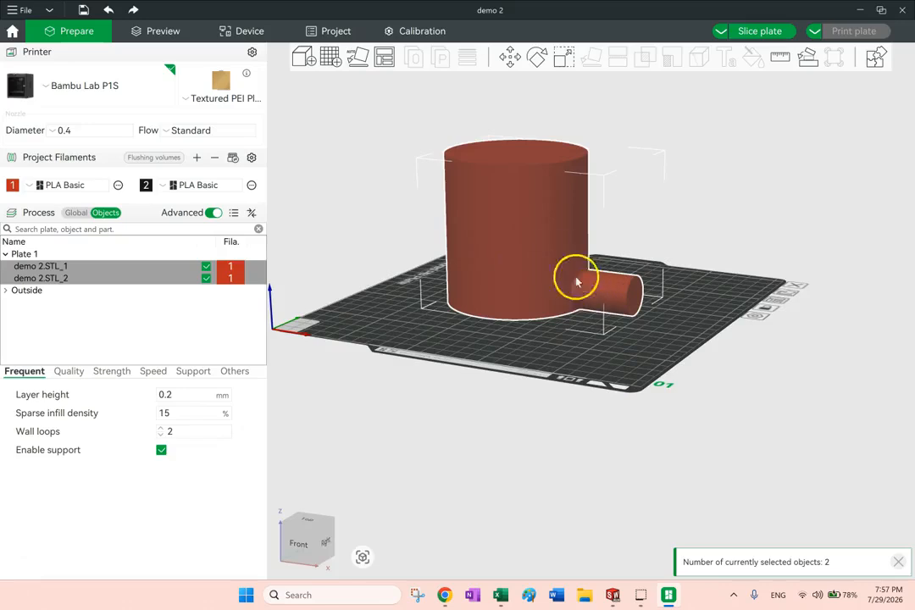
Select the large cylinder and the small side cylinder alternately in the object list to check they are separate
click(54, 277)
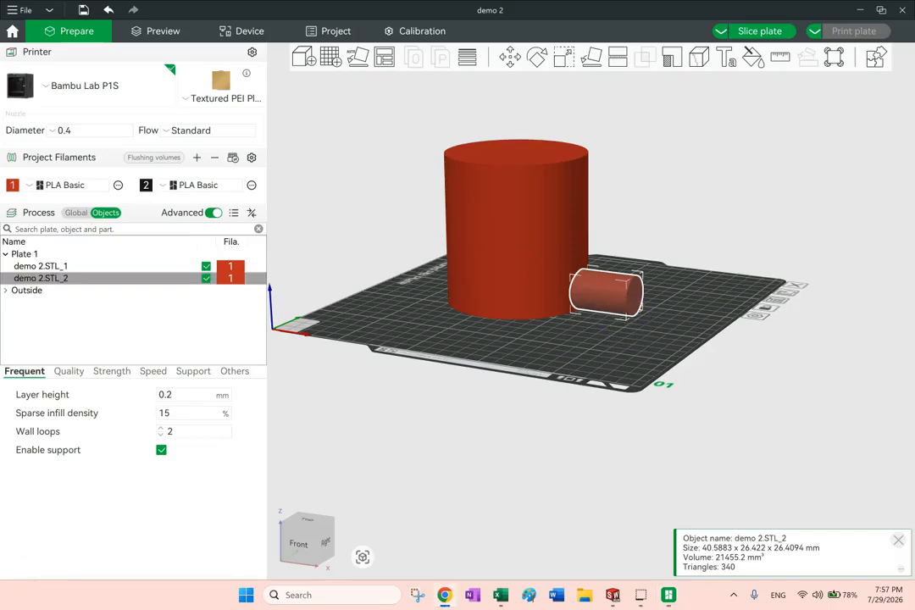
click(53, 268)
click(64, 281)
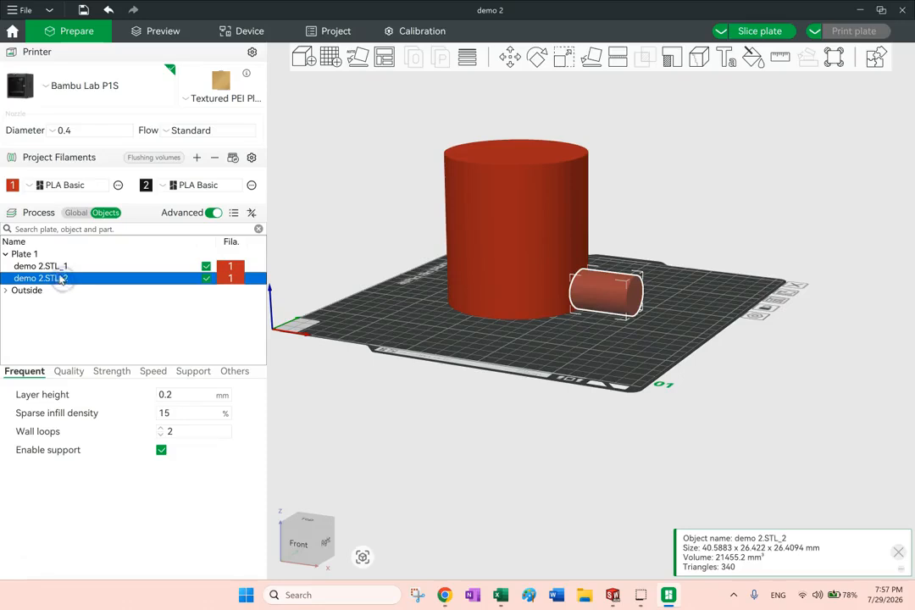
click(53, 267)
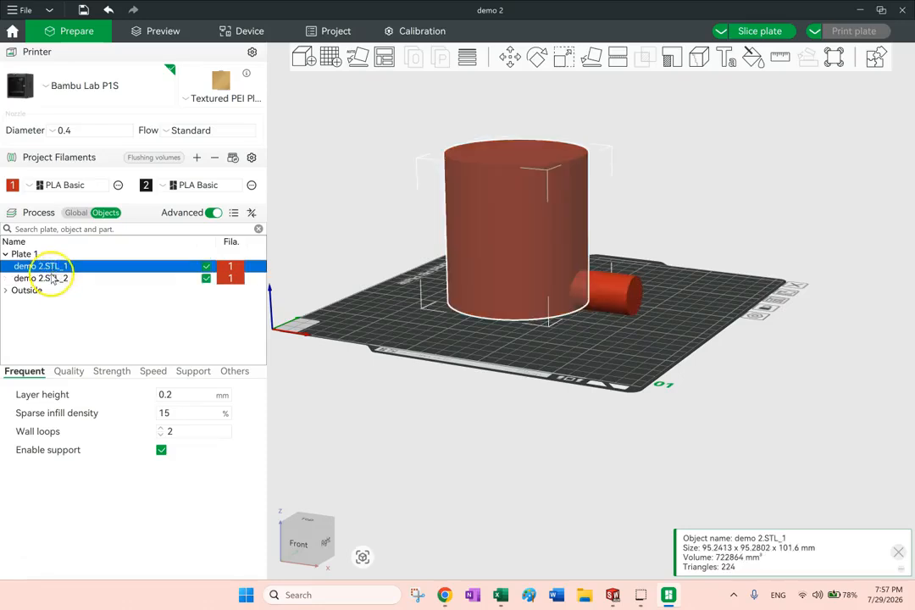
click(53, 278)
click(49, 267)
click(53, 279)
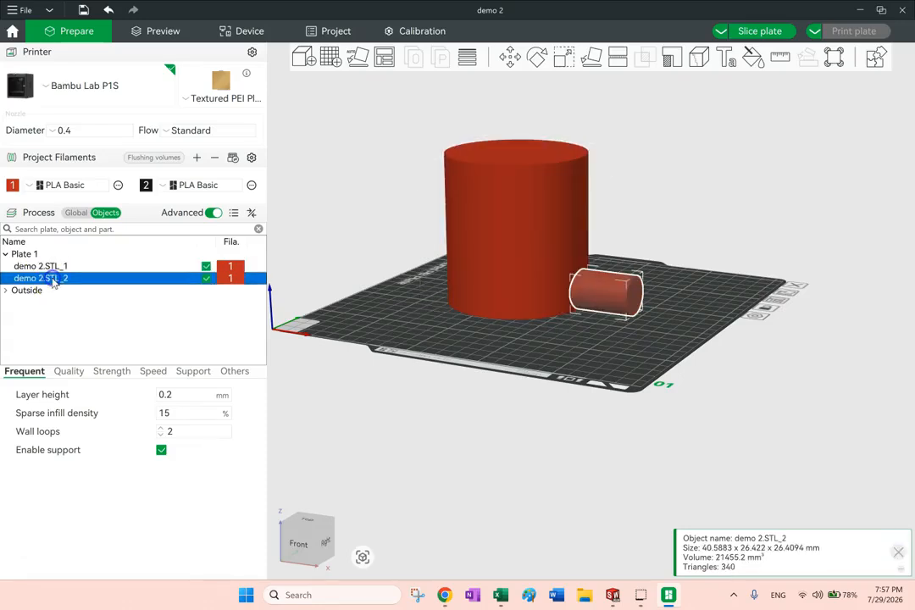
Auto-arrange the two split cylinders on the build plate with automatic spacing
mouse_move(697, 282)
mouse_down()
mouse_move(725, 288)
mouse_move(703, 289)
mouse_up()
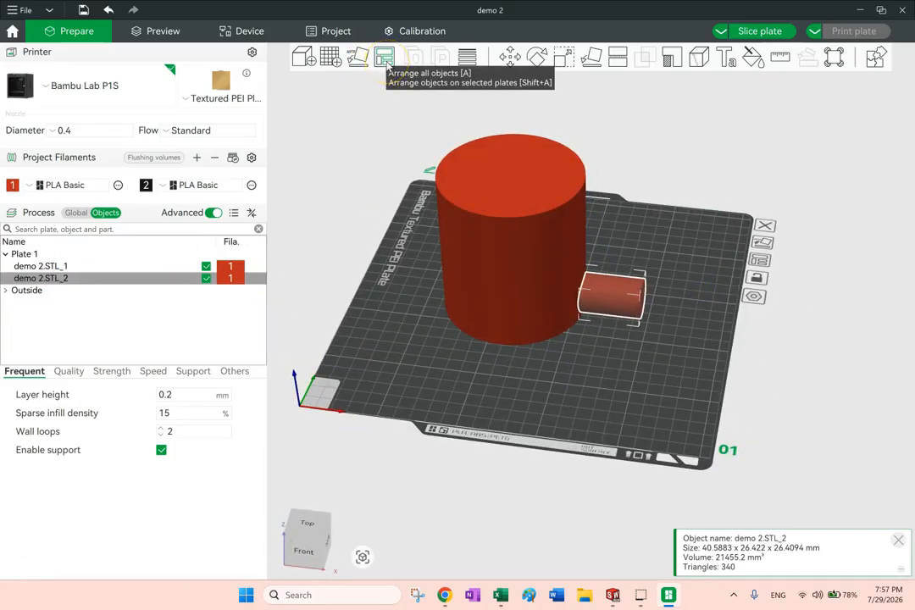
right_click(385, 63)
click(393, 159)
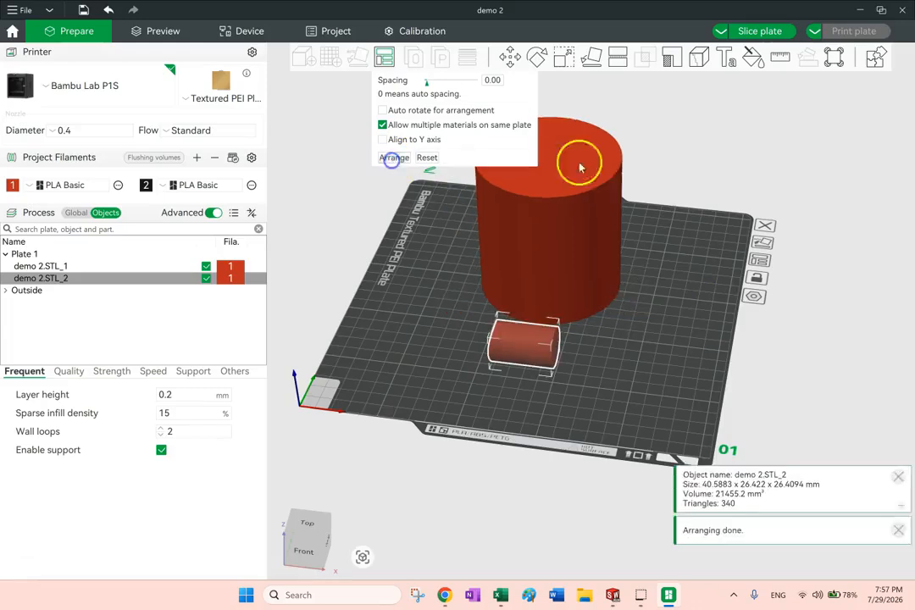
drag(673, 173, 705, 167)
click(793, 284)
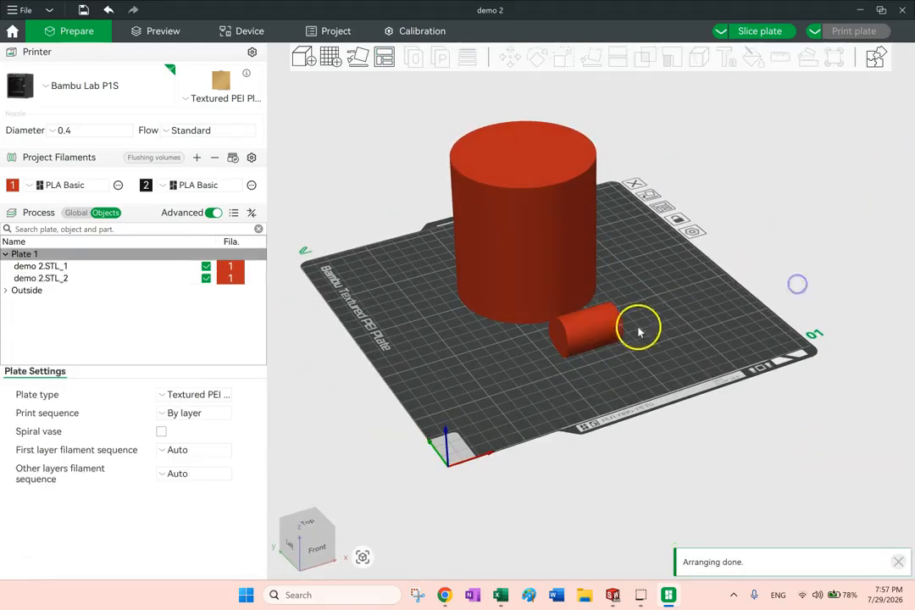
Lay the small cylinder on its flat end face so it stands upright beside the large cylinder
click(613, 332)
drag(632, 327, 662, 329)
click(591, 57)
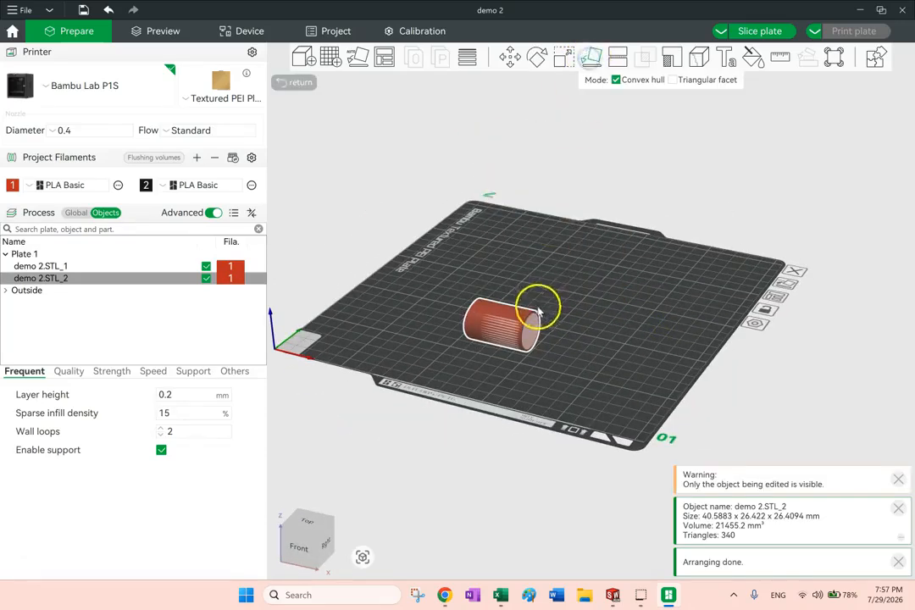
click(529, 332)
click(610, 377)
drag(610, 377, 665, 369)
drag(578, 281, 612, 308)
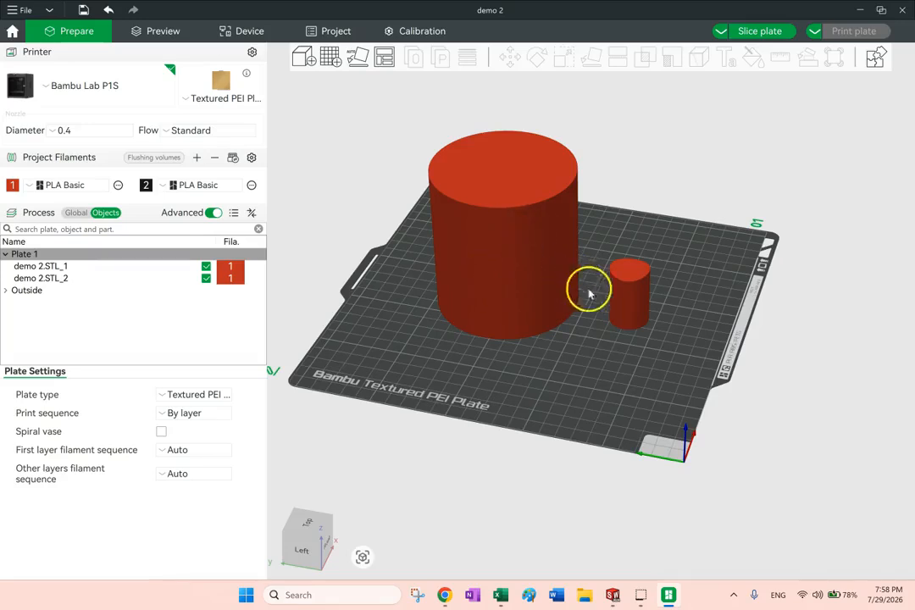
Select each cylinder alternately in the object list and move both independently to spread them farther apart on the plate
click(59, 271)
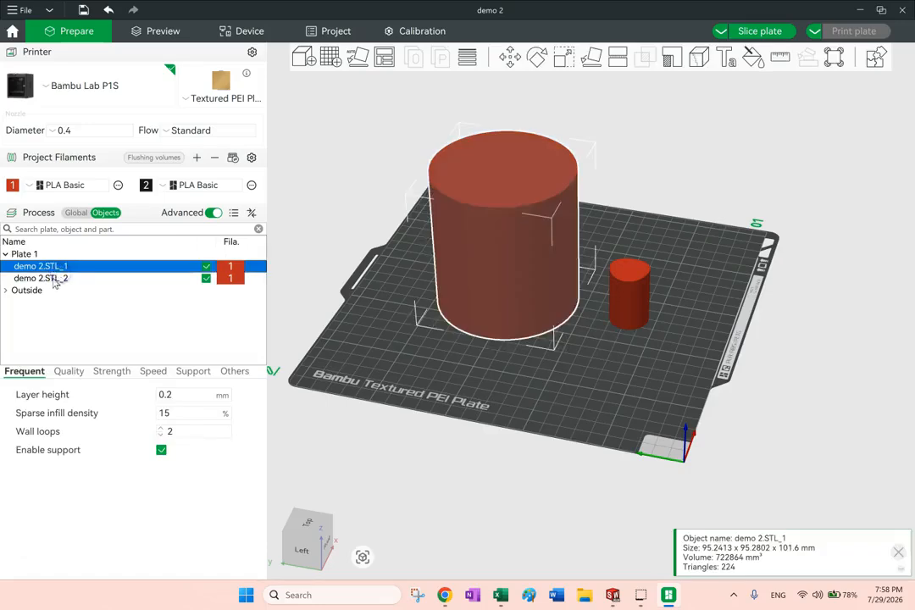
click(55, 279)
click(51, 266)
click(50, 278)
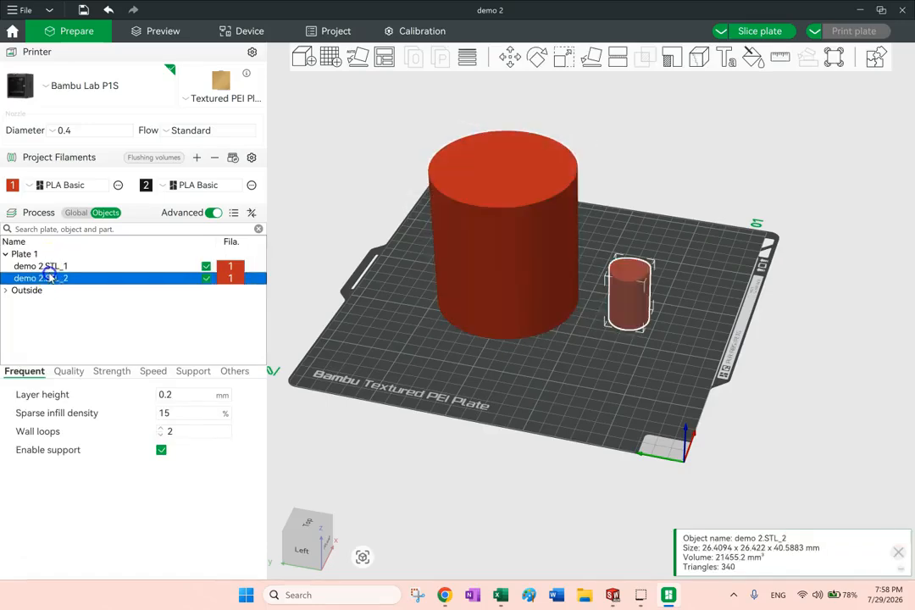
drag(472, 271, 432, 267)
drag(631, 292, 665, 288)
drag(507, 280, 544, 286)
click(676, 272)
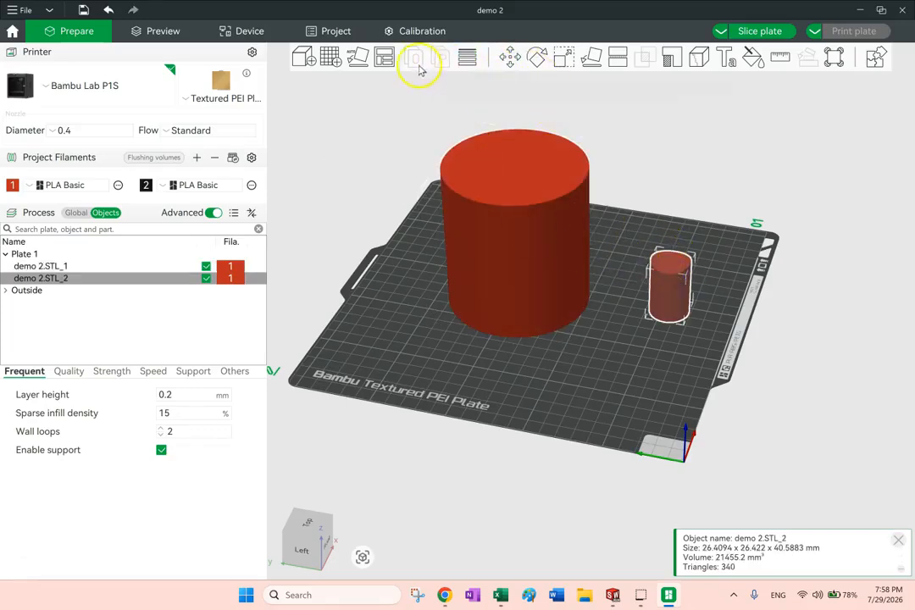
Auto-arrange the large cylinder and the upright small cylinder on the plate again
right_click(383, 56)
click(395, 157)
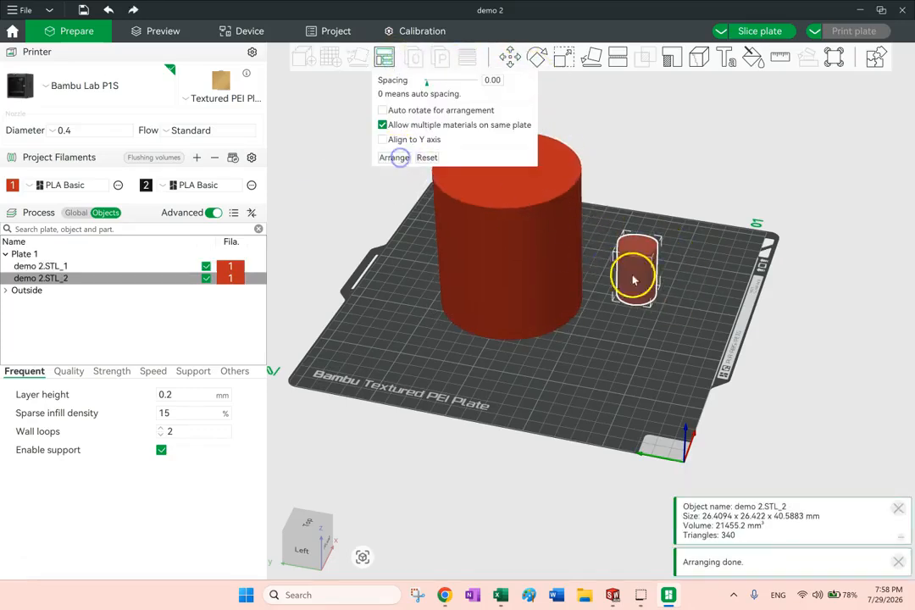
click(724, 165)
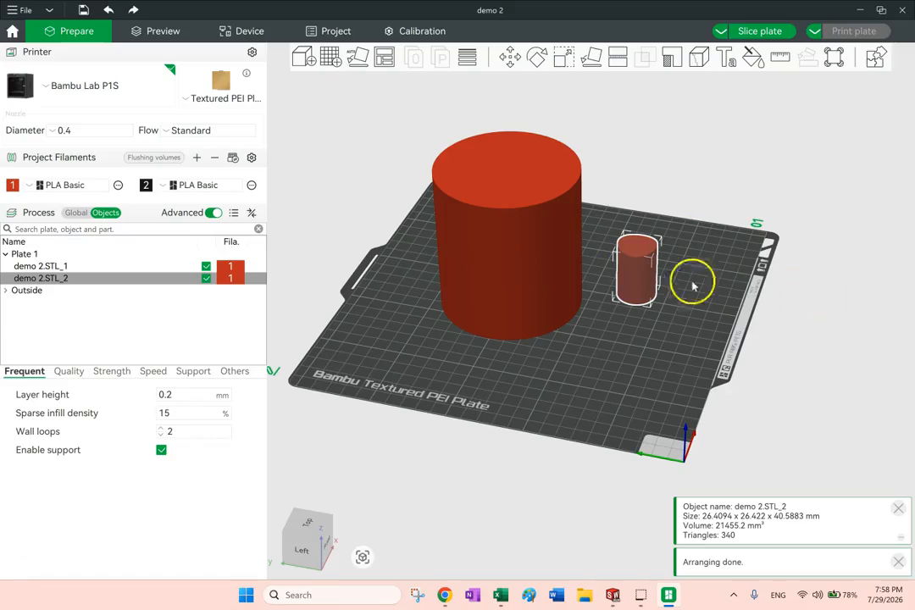
click(40, 276)
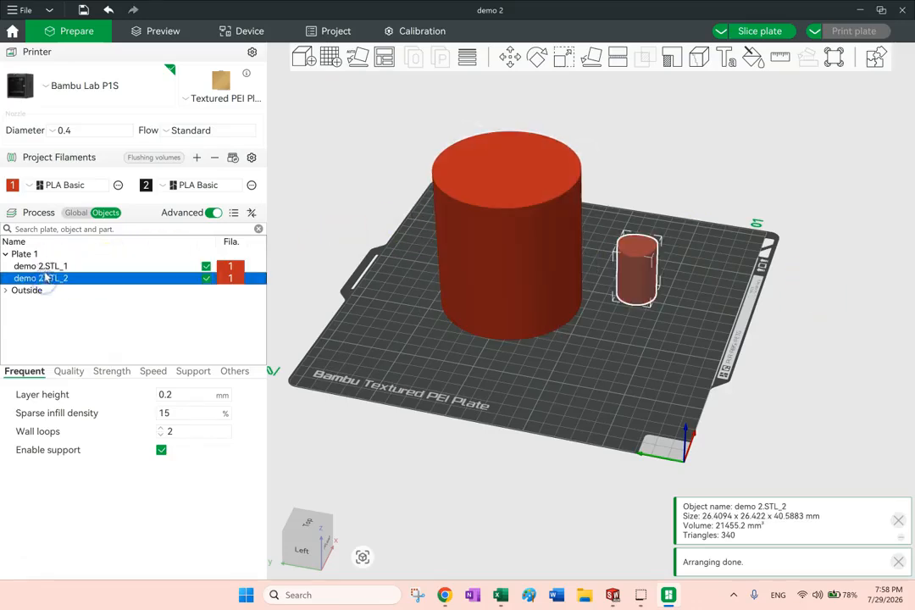
click(721, 149)
Undo the arranging, moving, face placement and splitting until demo 2.STL is one unsplit object again
key(ctrl+z)
key(ctrl+z)
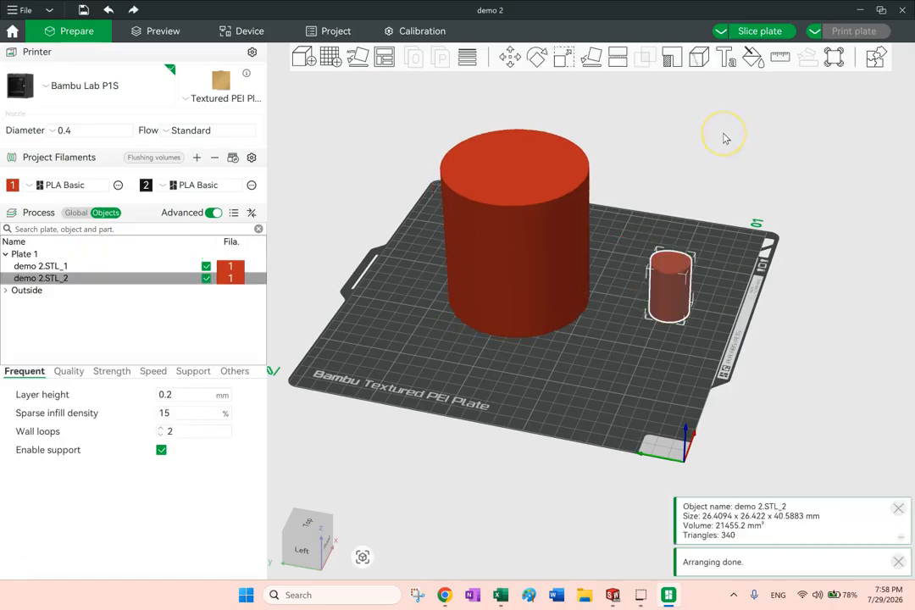
key(ctrl+z)
key(ctrl+z)
key(ctrl+z)
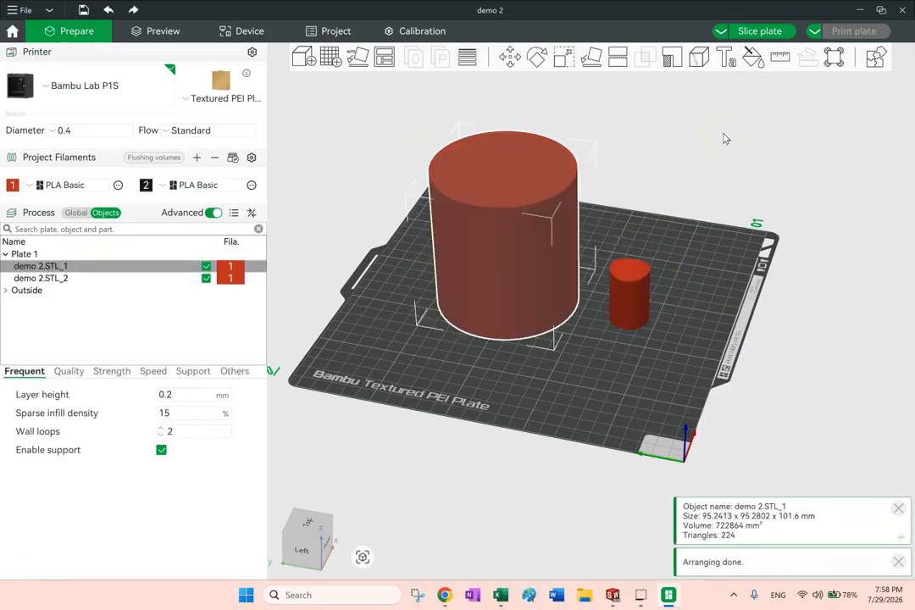
key(ctrl+z)
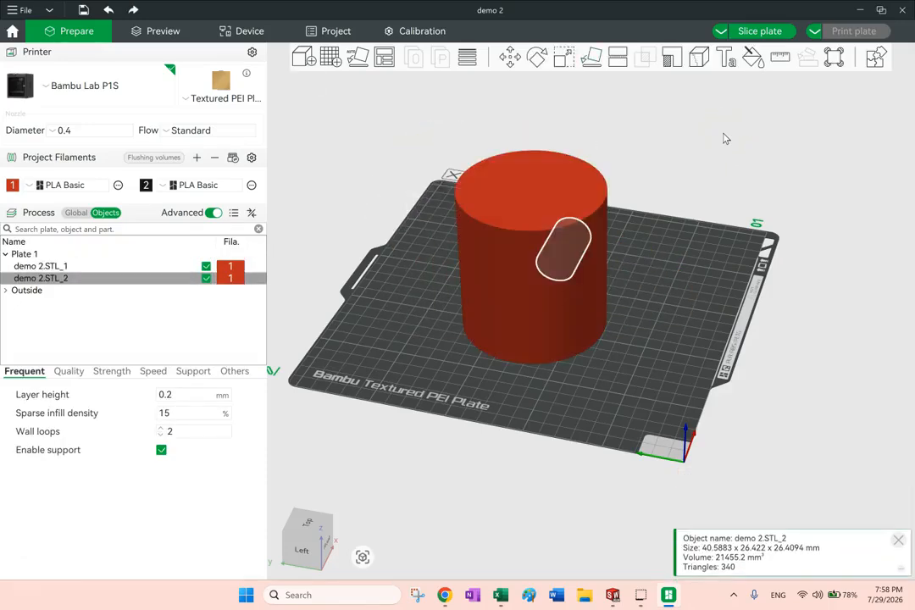
key(ctrl+z)
drag(698, 320, 659, 321)
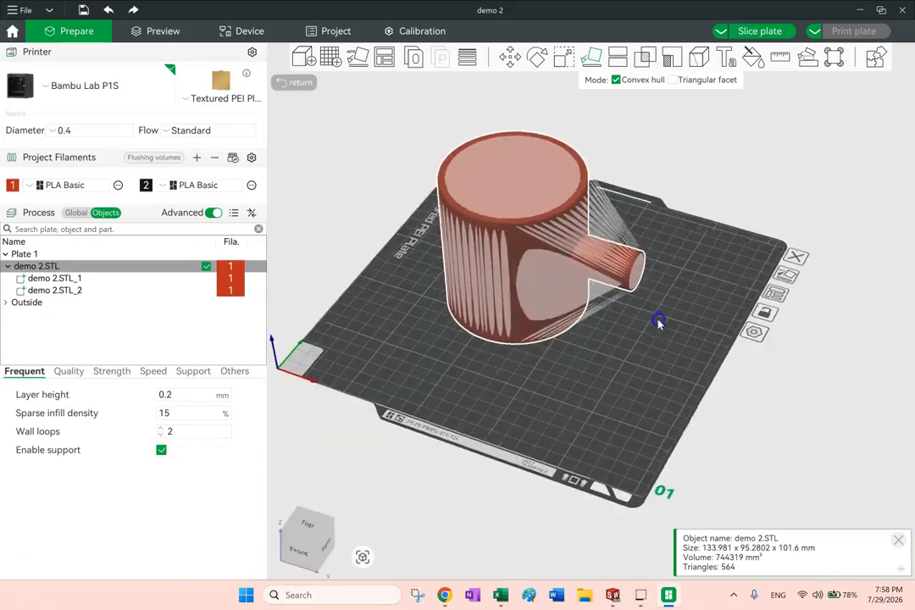
key(ctrl+z)
click(774, 160)
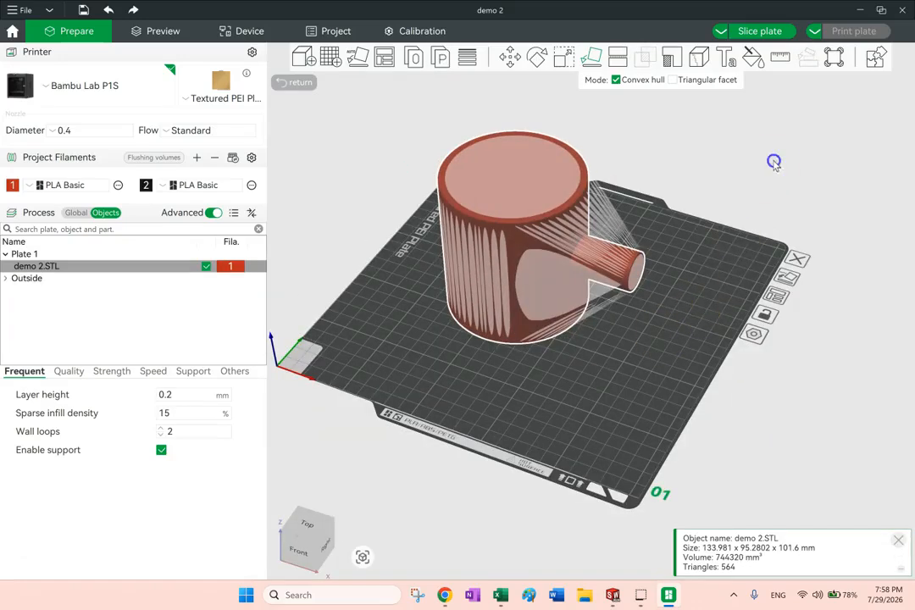
Split the demo 2.STL object into parts
click(555, 272)
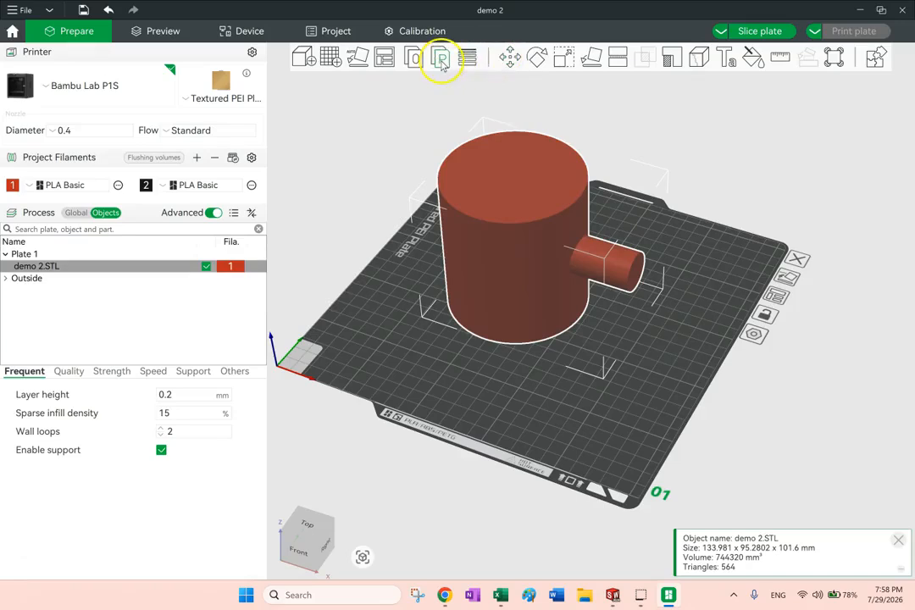
click(440, 59)
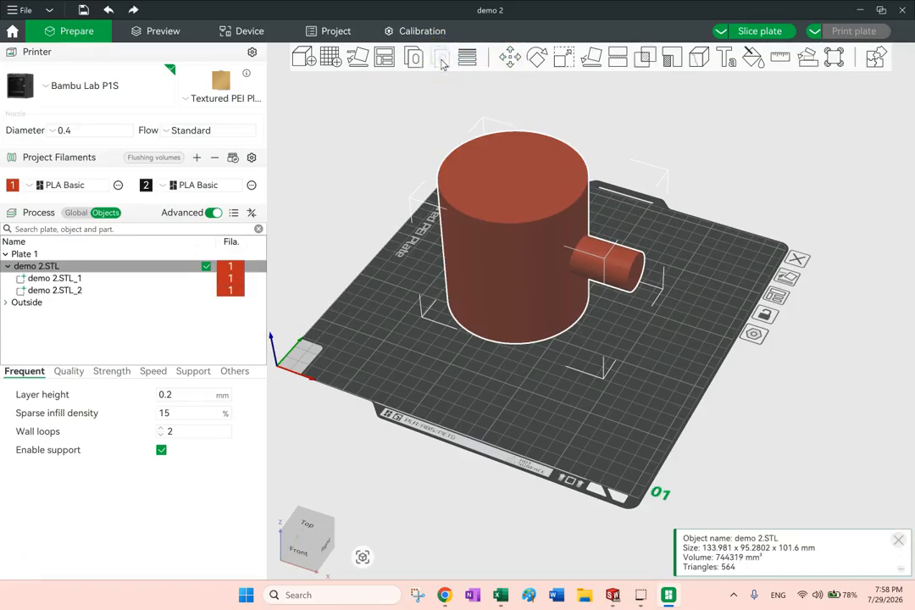
click(775, 163)
drag(697, 276, 711, 264)
drag(637, 308, 639, 311)
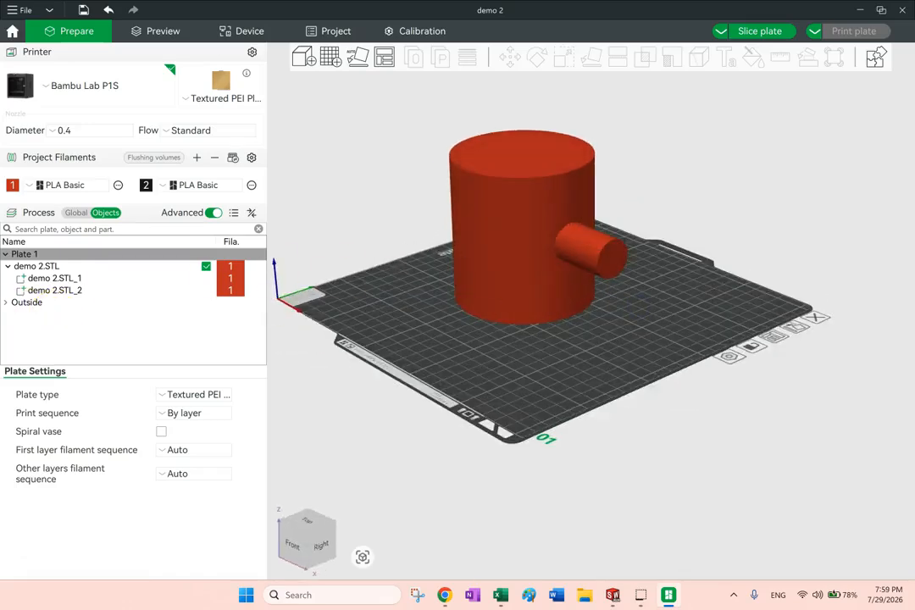
Examine the split structure by alternately selecting demo 2.STL_1, demo 2.STL_2 and the parent demo 2.STL object
click(61, 282)
click(63, 291)
click(57, 279)
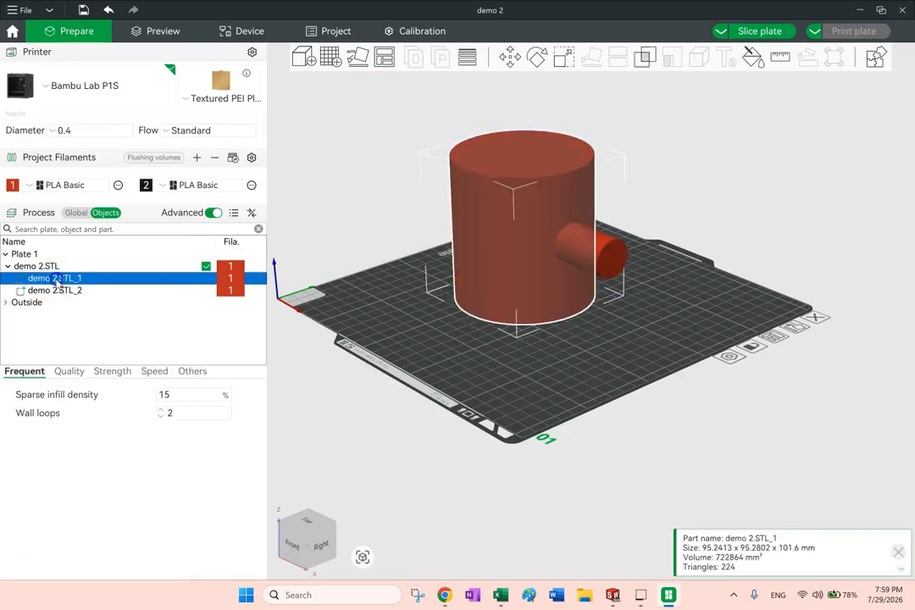
click(61, 290)
click(45, 268)
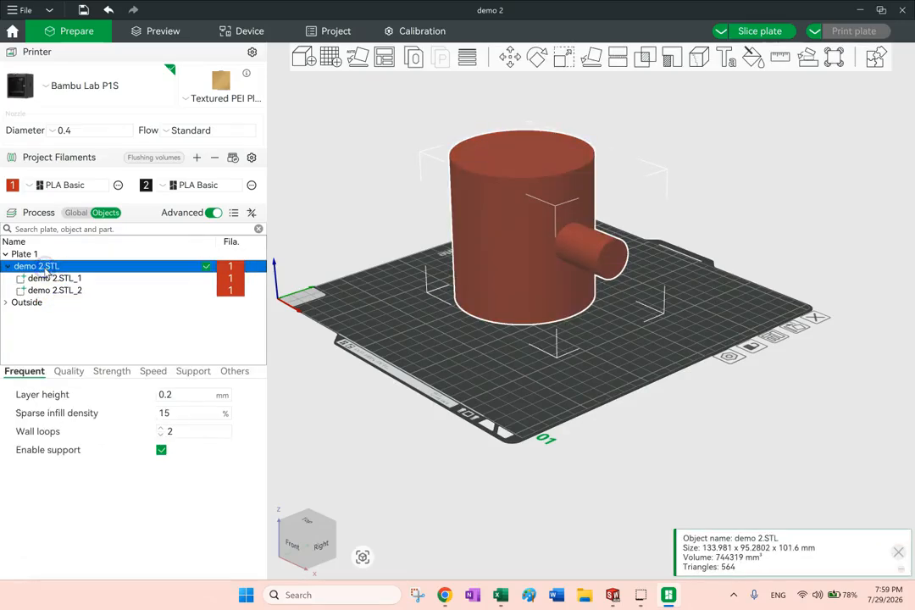
click(51, 279)
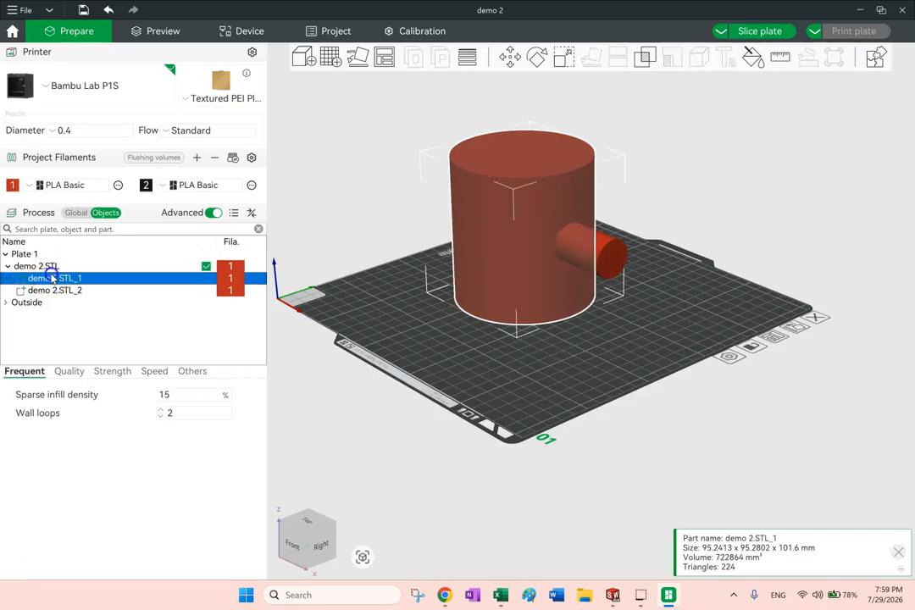
click(52, 291)
click(49, 280)
click(53, 291)
click(37, 266)
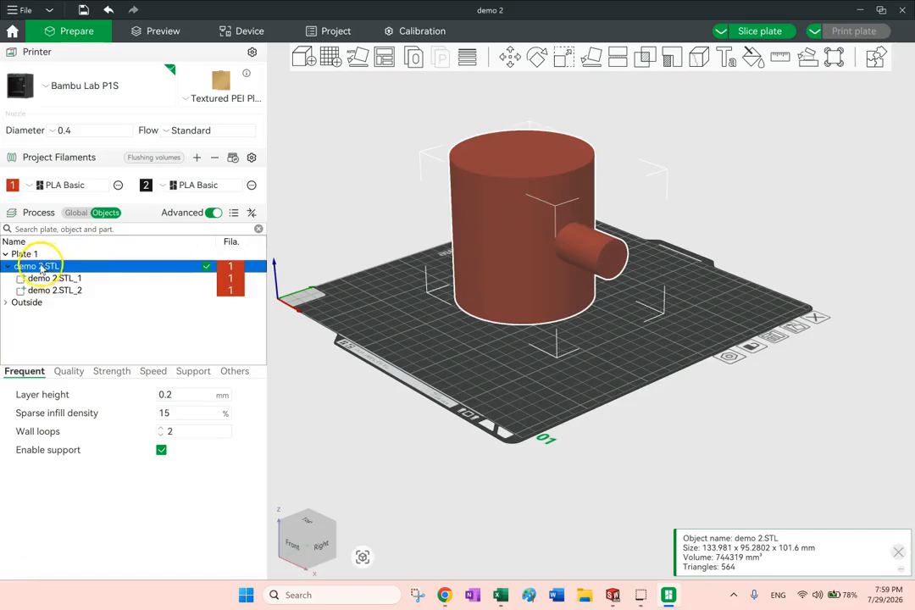
Move the whole demo 2.STL object, pull its large cylinder part away from the small one, and move both together
mouse_move(487, 258)
mouse_down()
mouse_move(536, 292)
mouse_move(502, 271)
mouse_move(510, 267)
mouse_move(489, 269)
mouse_up()
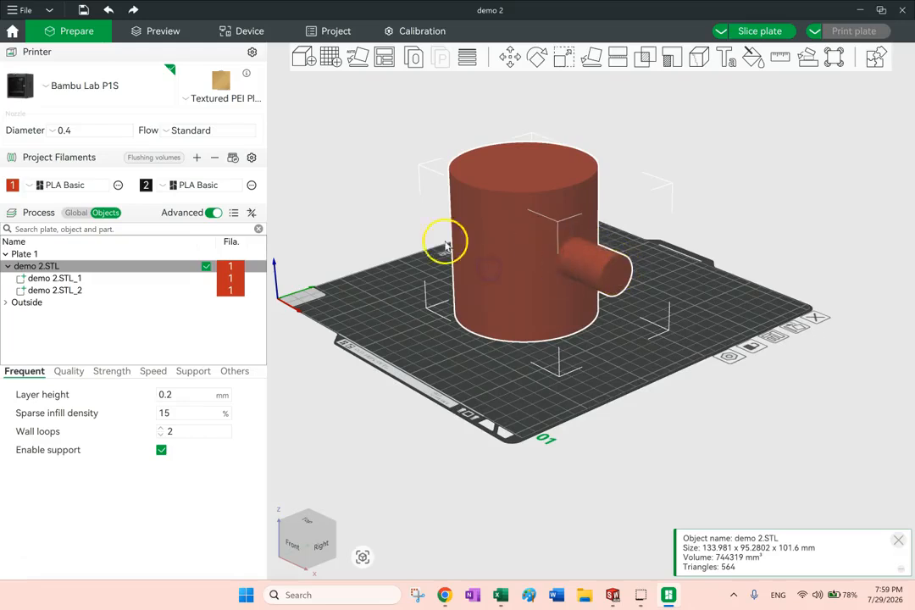
click(336, 183)
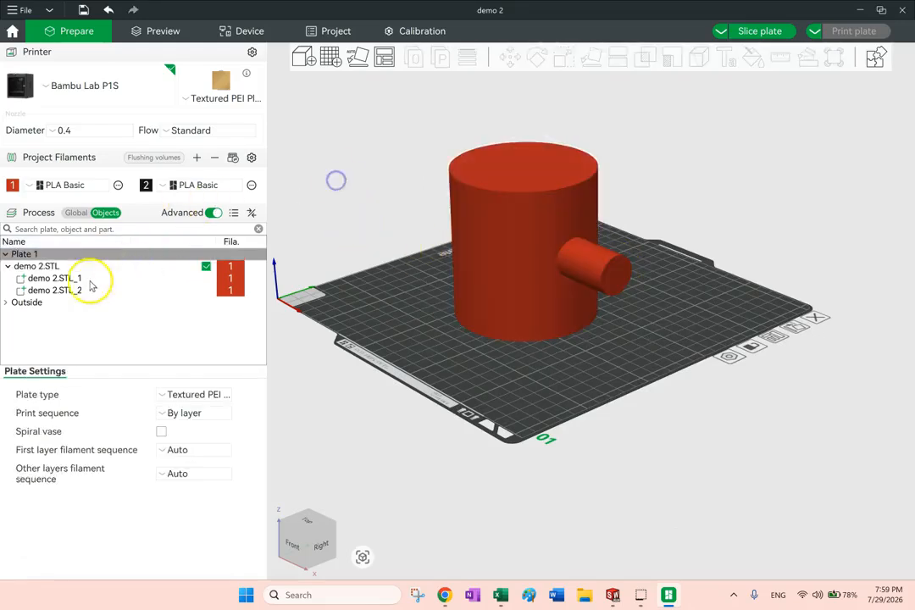
click(61, 279)
drag(579, 271, 472, 251)
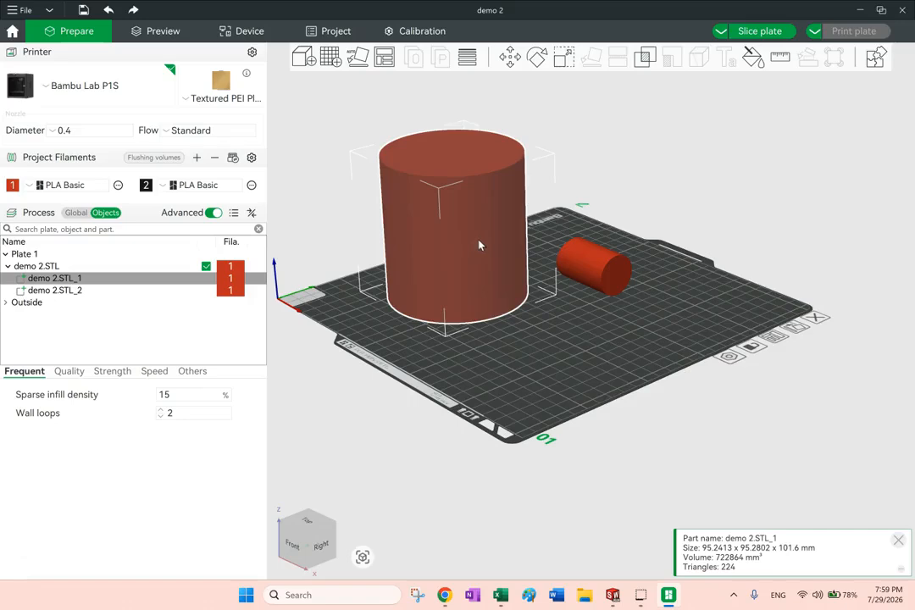
click(77, 264)
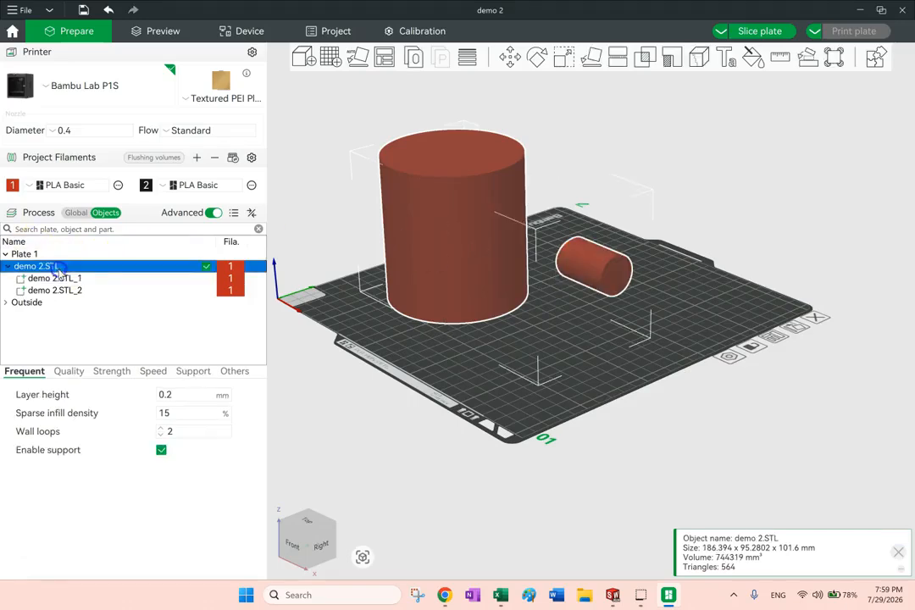
drag(423, 272, 478, 293)
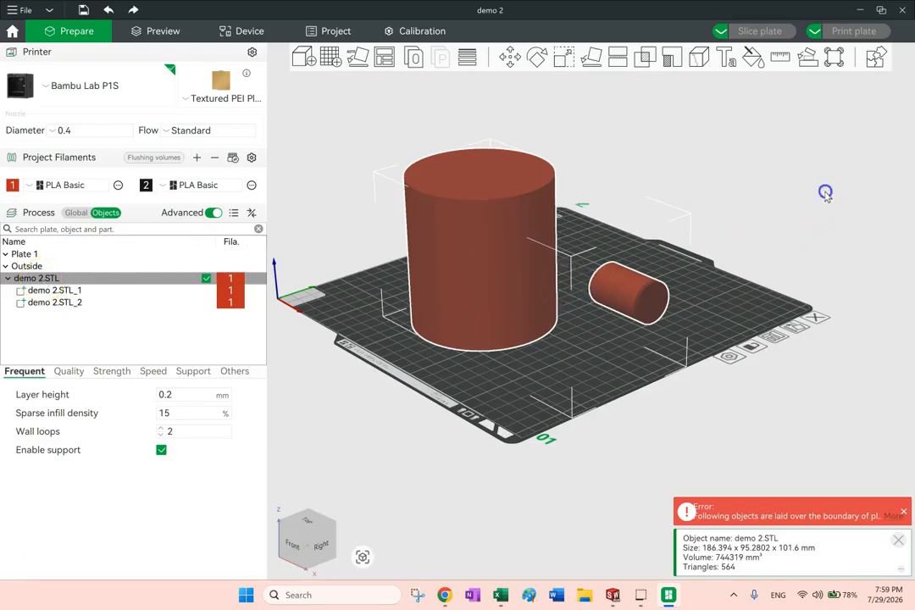
Undo the moves back to before the large cylinder part was pulled away from the small one
key(ctrl+z)
key(ctrl+z)
key(ctrl+z)
key(ctrl+z)
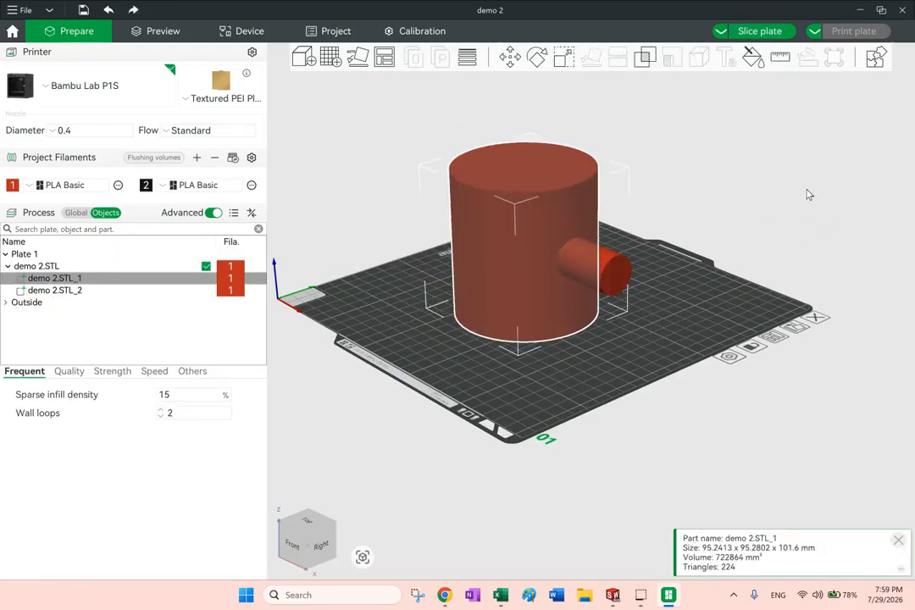
Auto-arrange the part-split demo 2.STL on the plate and select the whole object
mouse_move(721, 200)
mouse_down()
mouse_move(743, 198)
mouse_move(729, 202)
mouse_up()
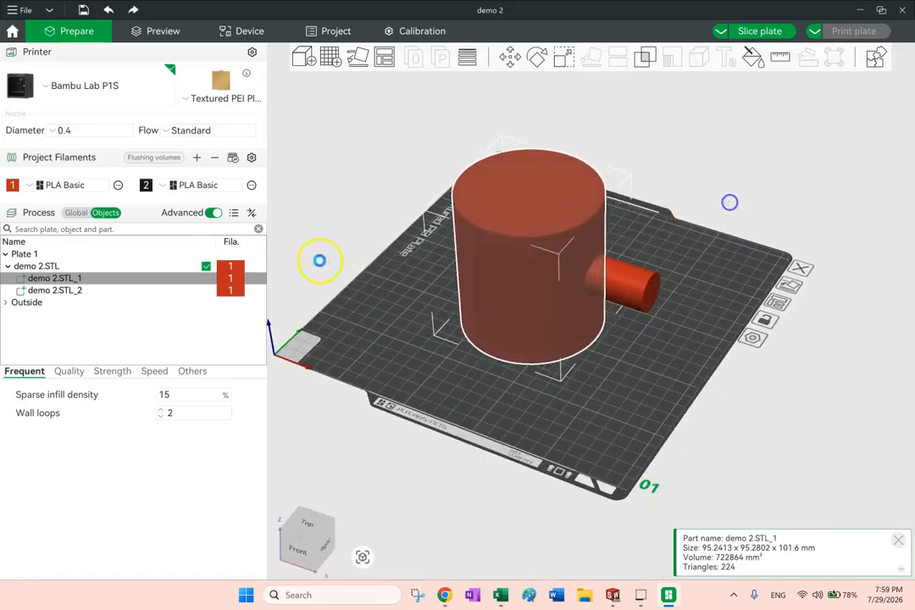
right_click(386, 61)
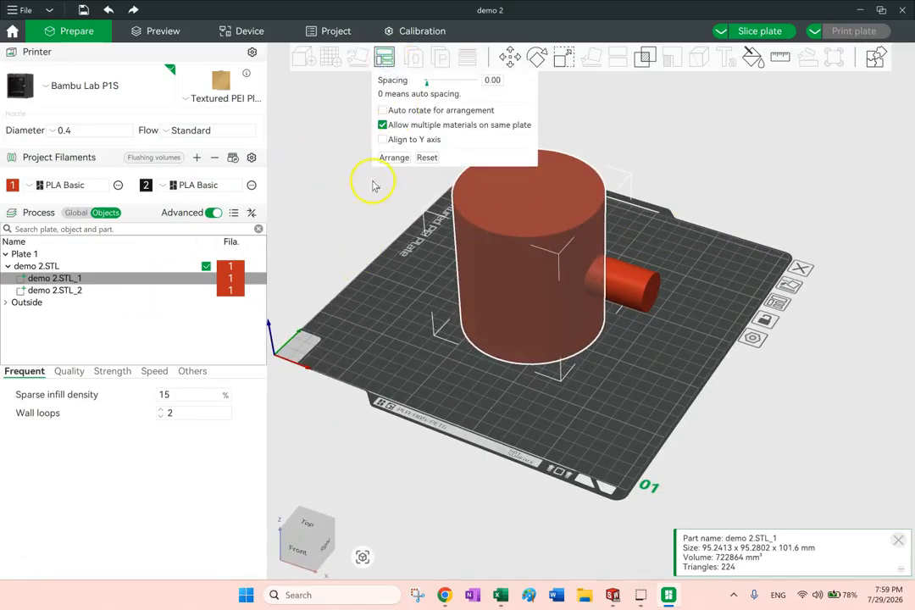
click(393, 159)
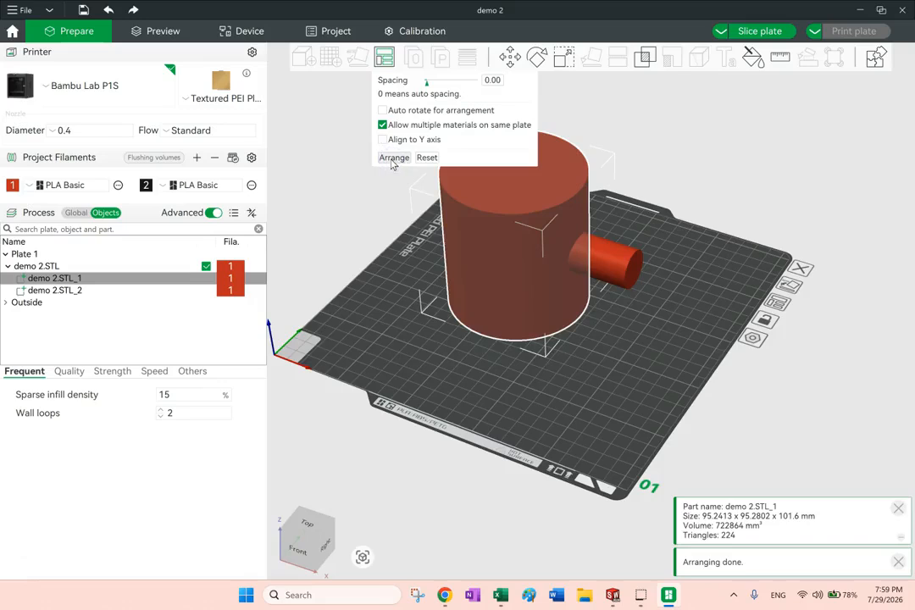
drag(610, 363, 628, 354)
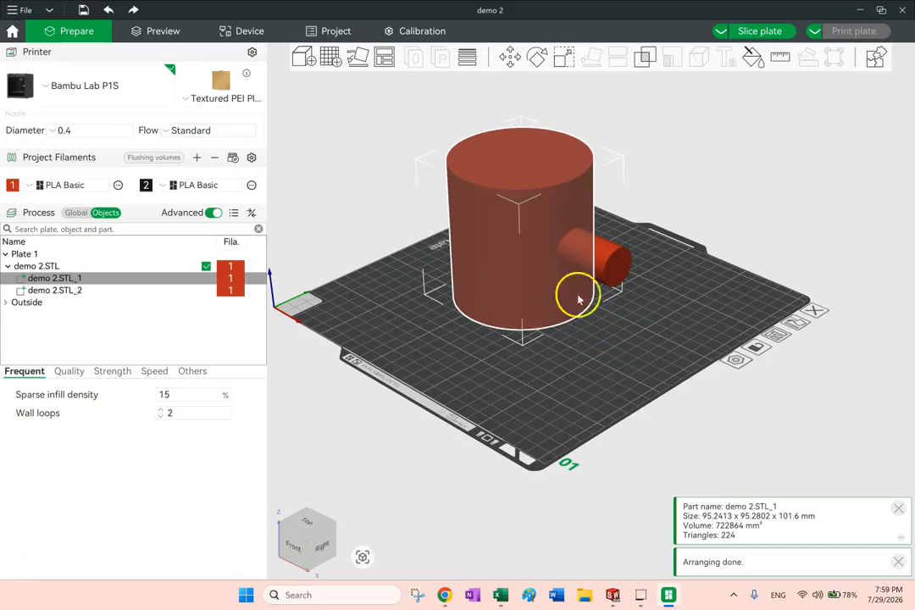
click(740, 210)
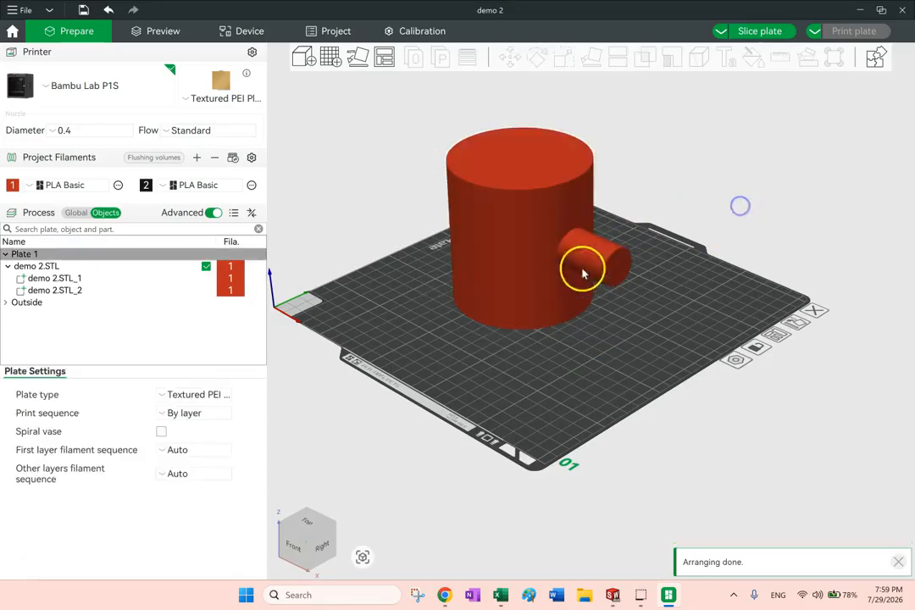
click(543, 260)
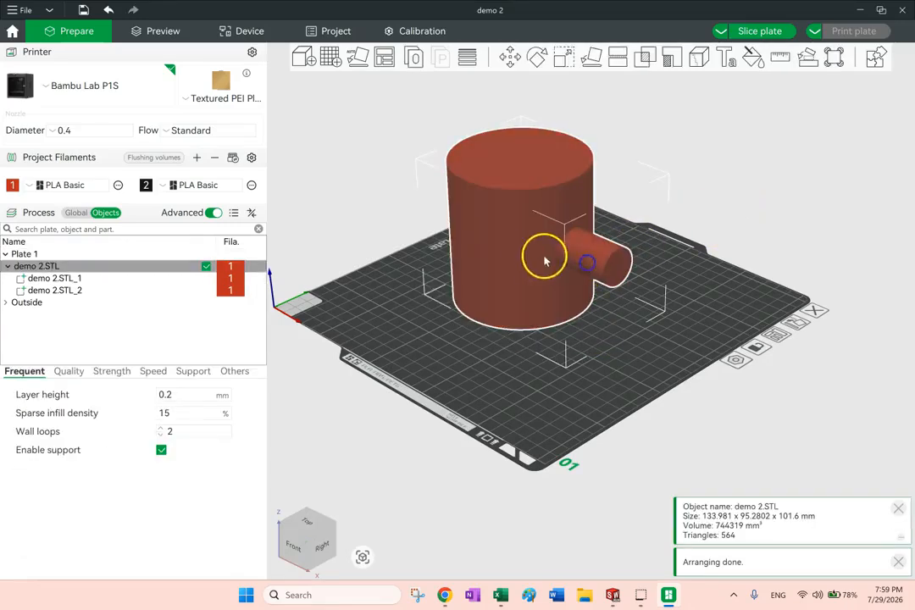
Assign filament 2, the black PLA, to the small cylinder part demo 2.STL_2
click(38, 281)
click(53, 289)
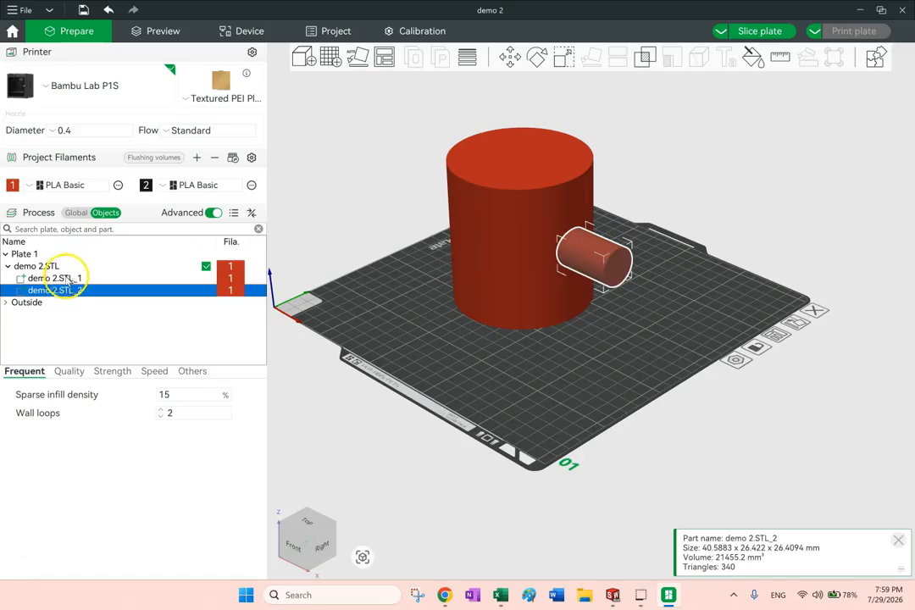
click(66, 278)
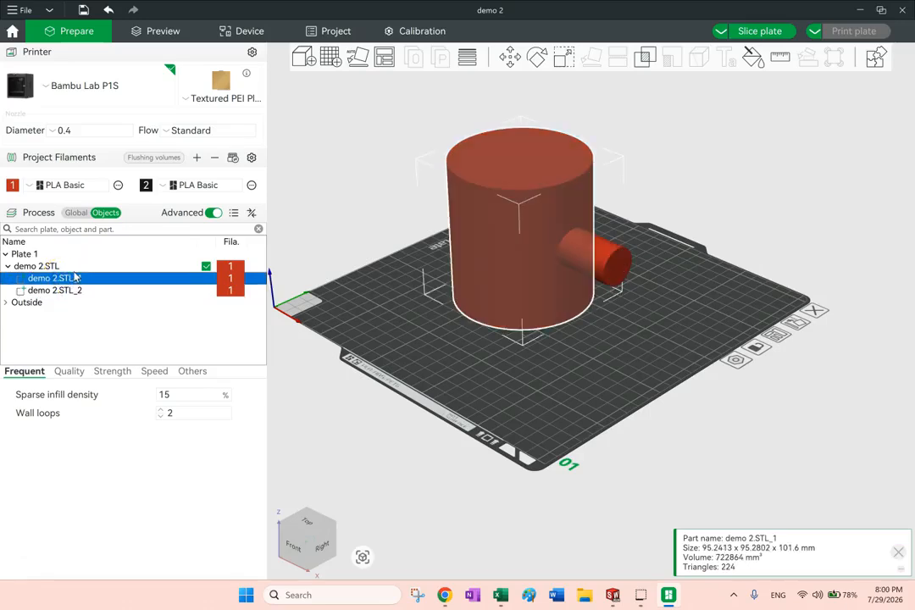
click(238, 293)
right_click(235, 295)
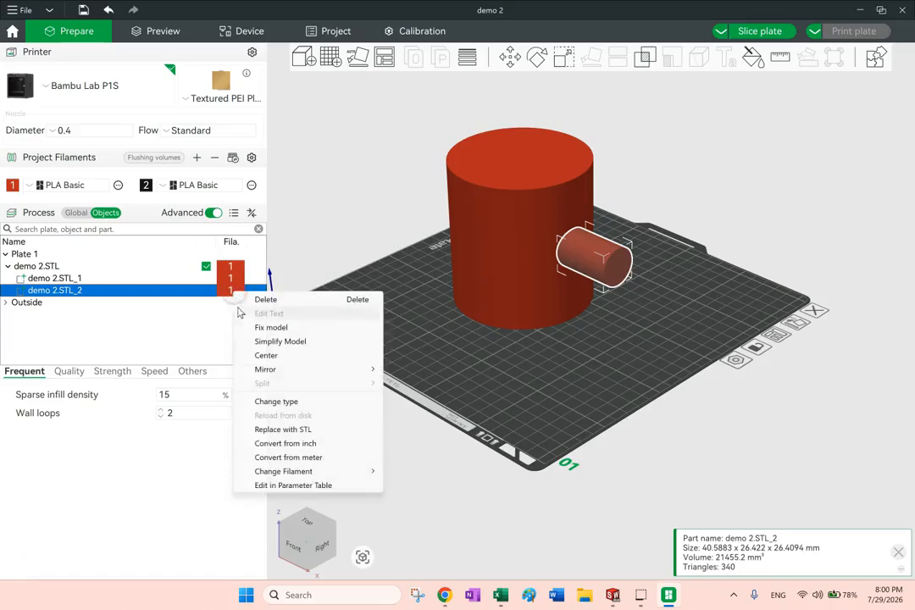
mouse_move(300, 471)
click(413, 489)
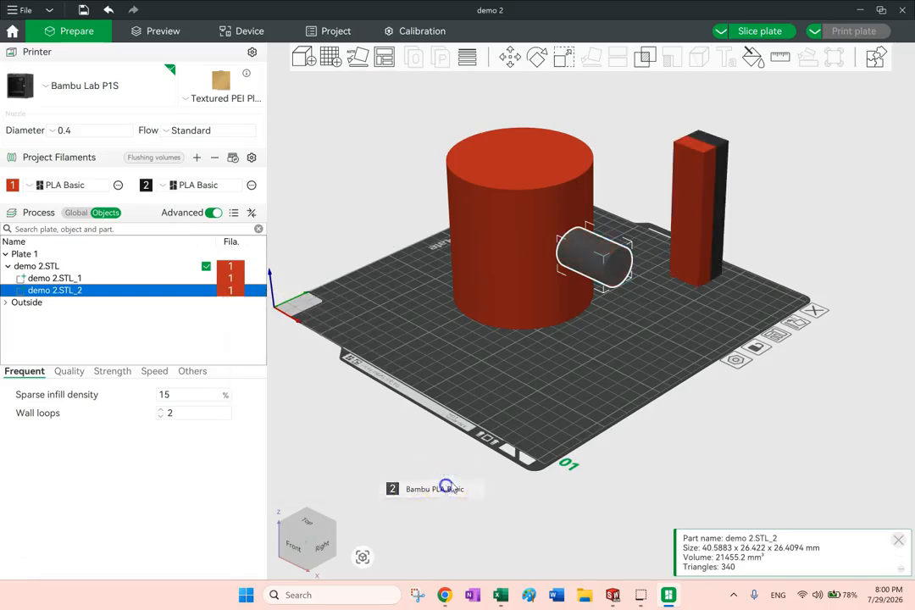
click(850, 193)
mouse_move(809, 220)
mouse_down()
mouse_move(836, 210)
mouse_move(809, 218)
mouse_up()
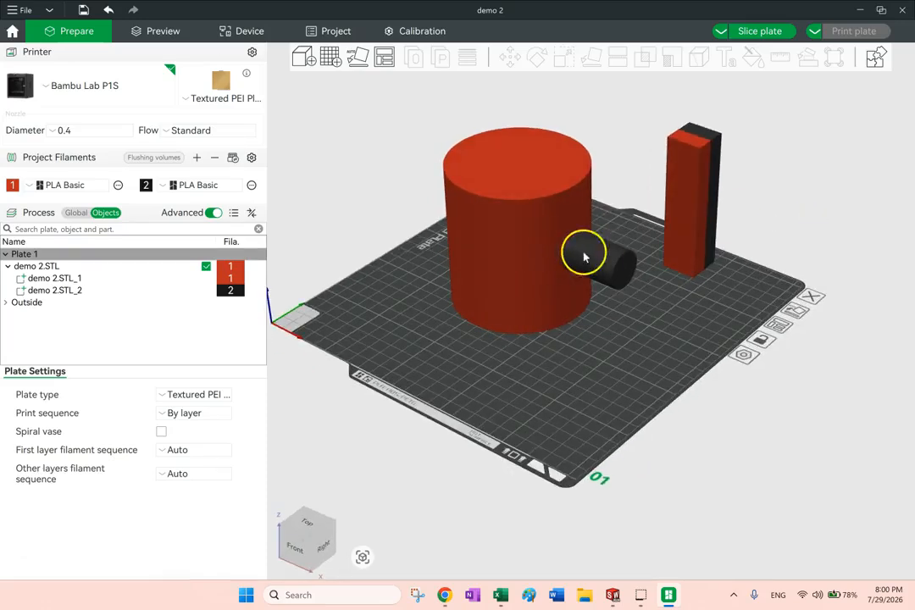
Inspect the two-colour cylinders, the joint between them and the prime tower from several angles
drag(652, 262, 711, 337)
drag(535, 243, 635, 295)
drag(524, 247, 658, 324)
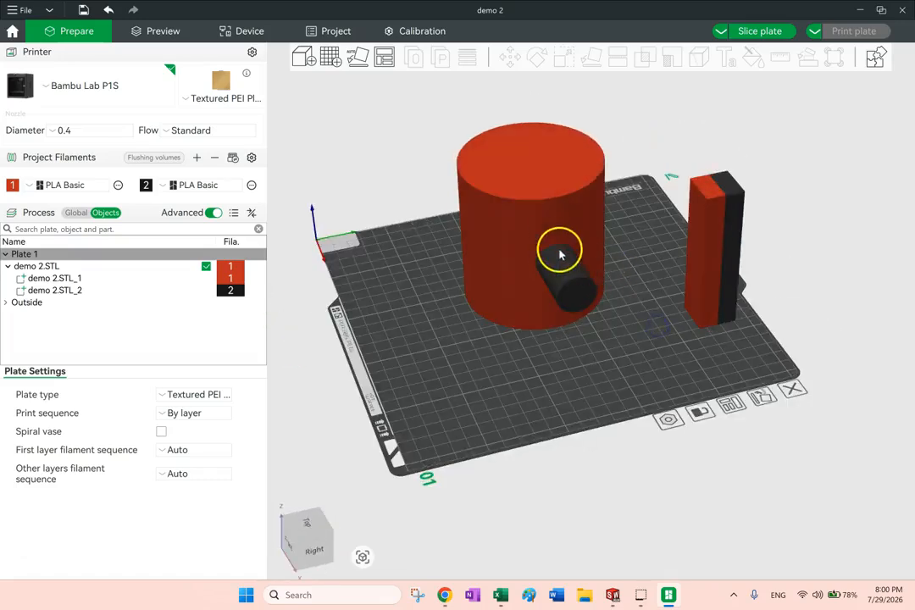
drag(542, 265, 548, 289)
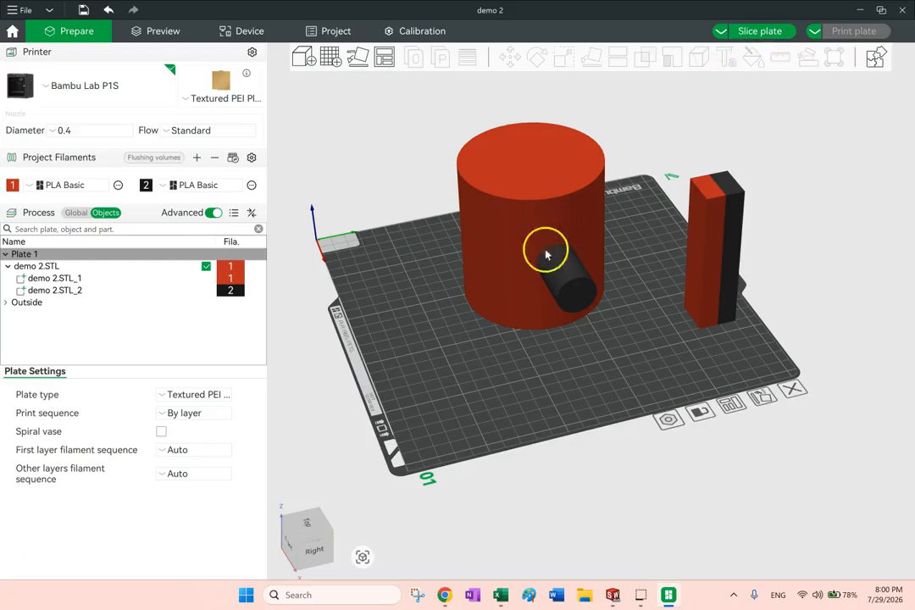
drag(564, 297, 538, 271)
drag(598, 315, 618, 284)
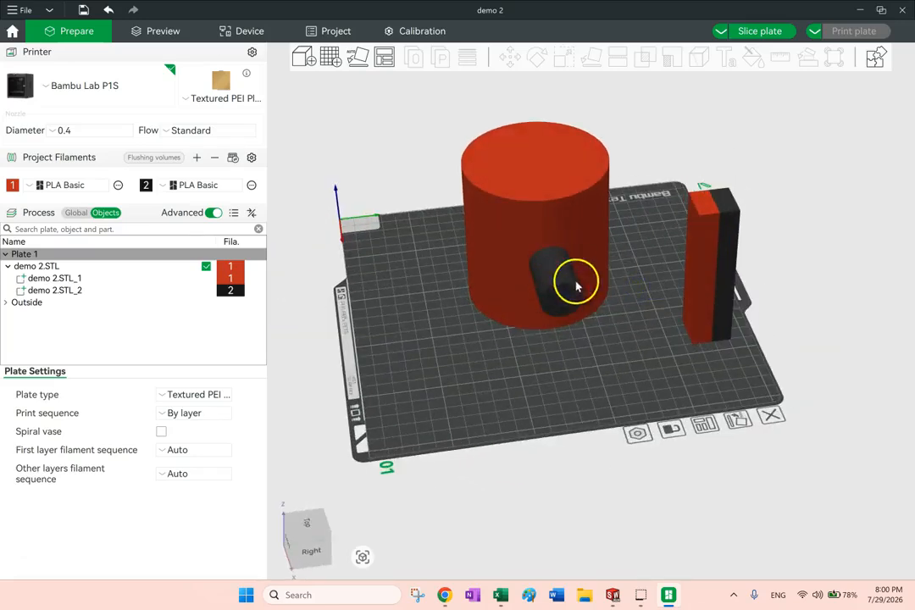
drag(569, 322, 618, 231)
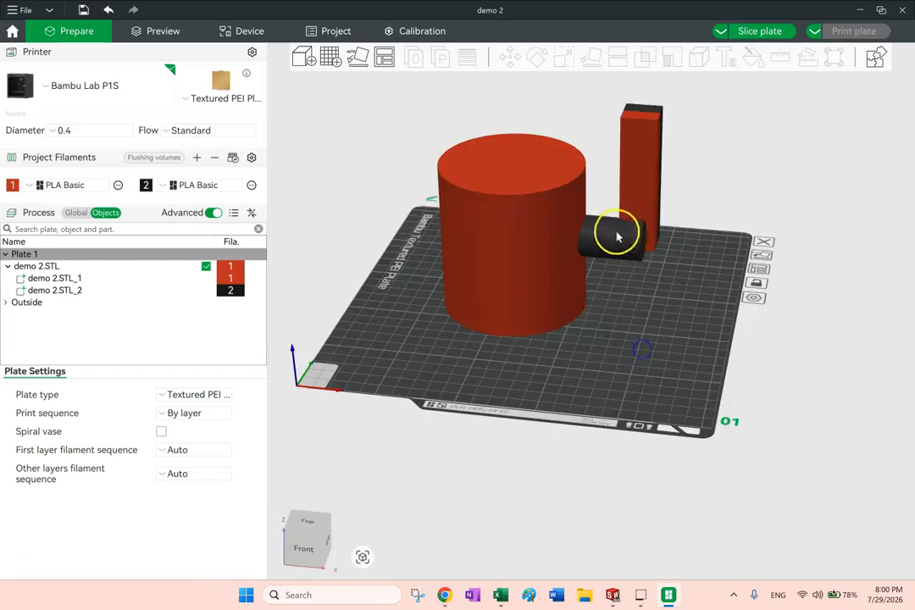
drag(658, 285, 645, 298)
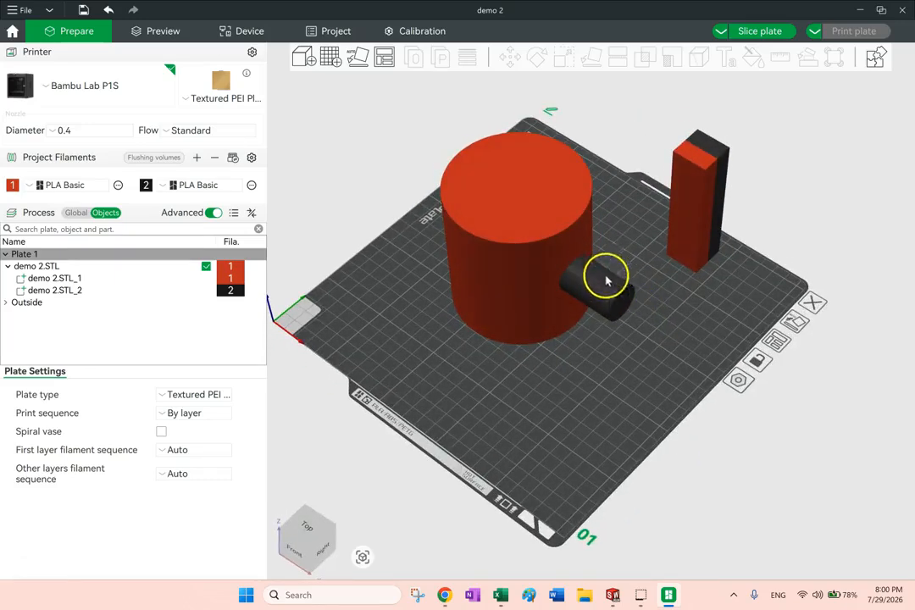
drag(606, 288, 666, 329)
drag(700, 292, 663, 302)
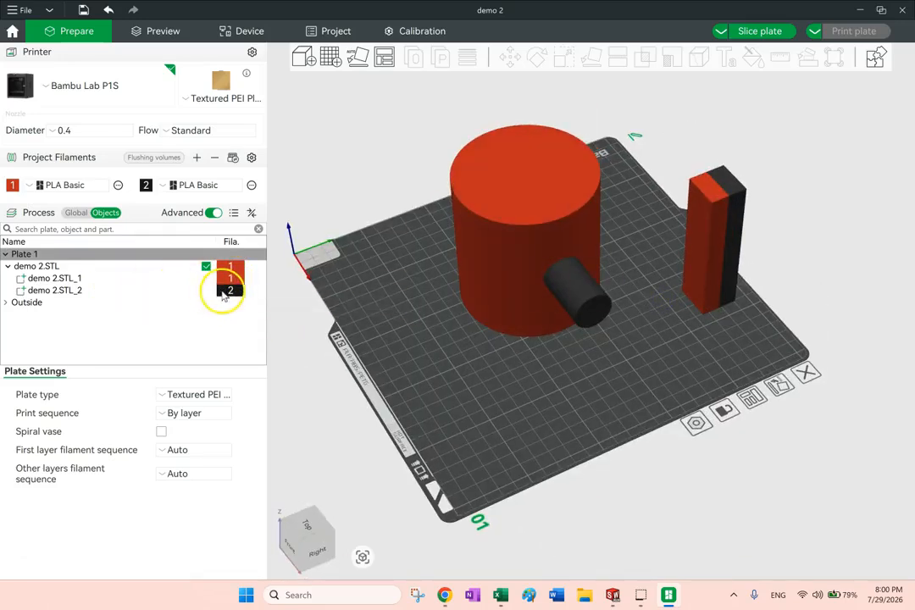
View the filament choices for demo 2.STL_2, examine where it meets the large cylinder, and clear the selection
right_click(225, 294)
mouse_move(326, 473)
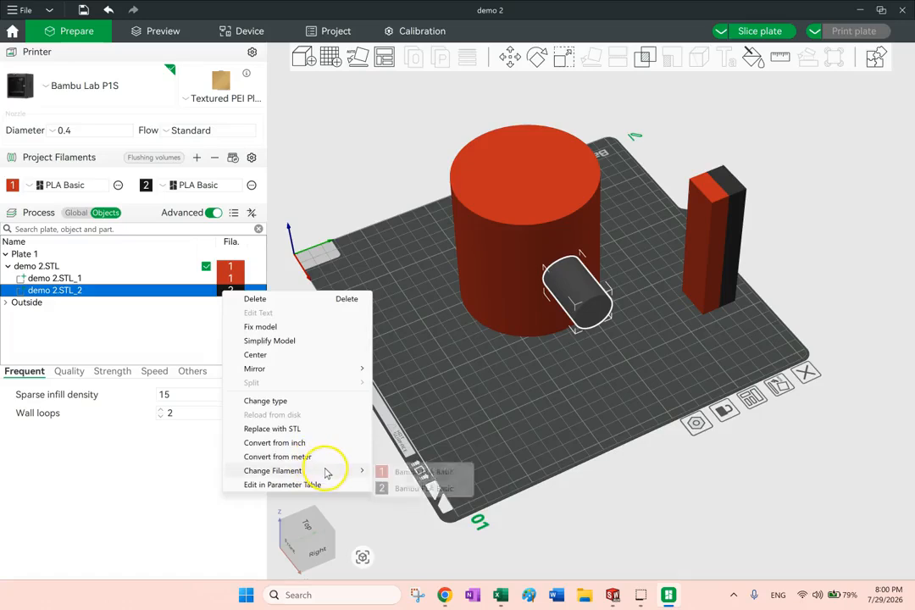
drag(684, 282, 602, 332)
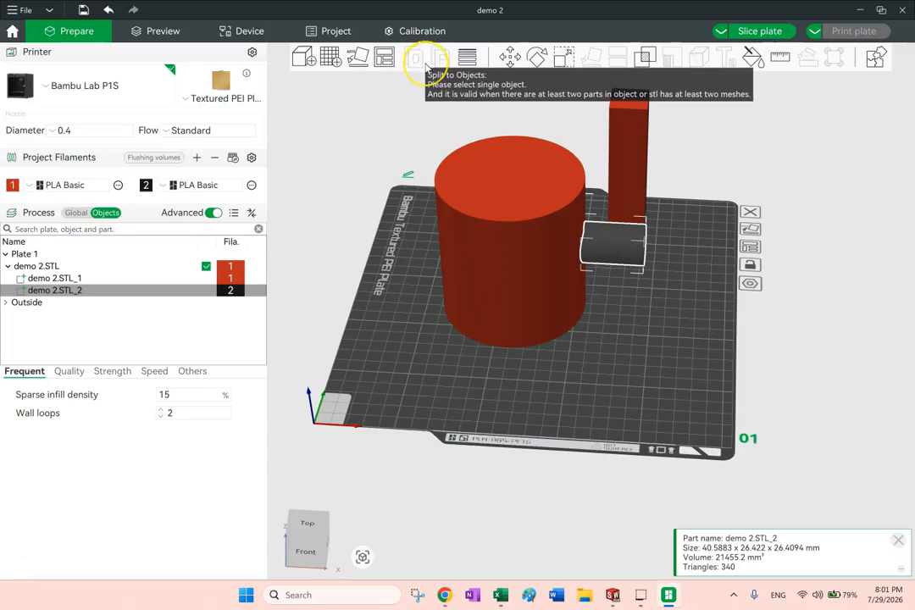
drag(647, 285, 599, 252)
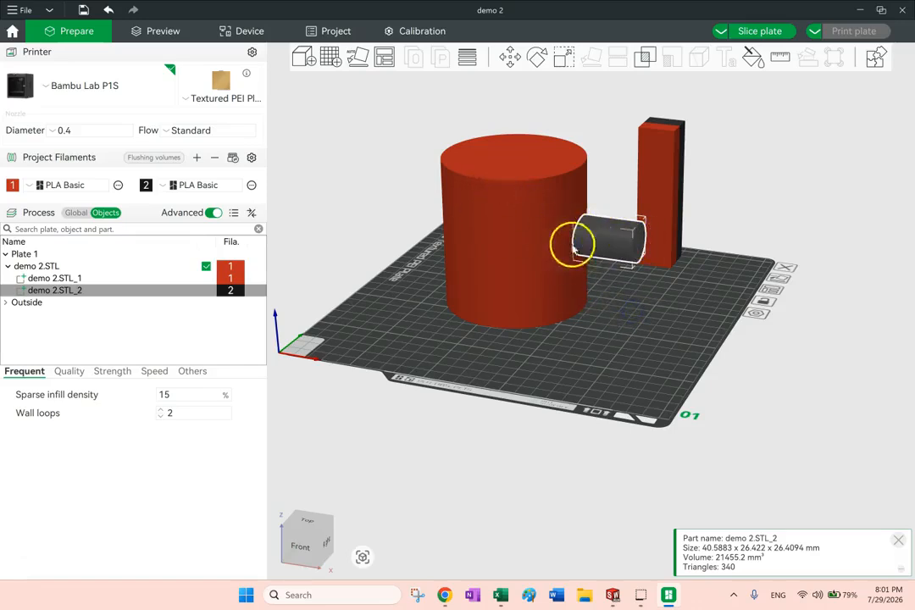
mouse_move(668, 288)
mouse_down()
mouse_move(685, 291)
mouse_move(661, 295)
mouse_up()
click(666, 308)
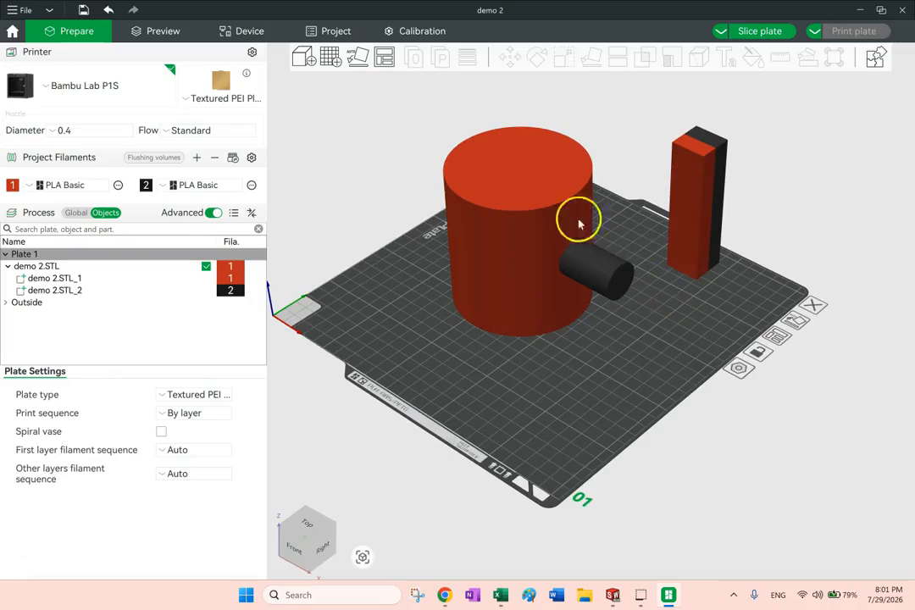
Undo the filament change and the split into parts so demo 2.STL is one object again
key(ctrl+z)
key(ctrl+z)
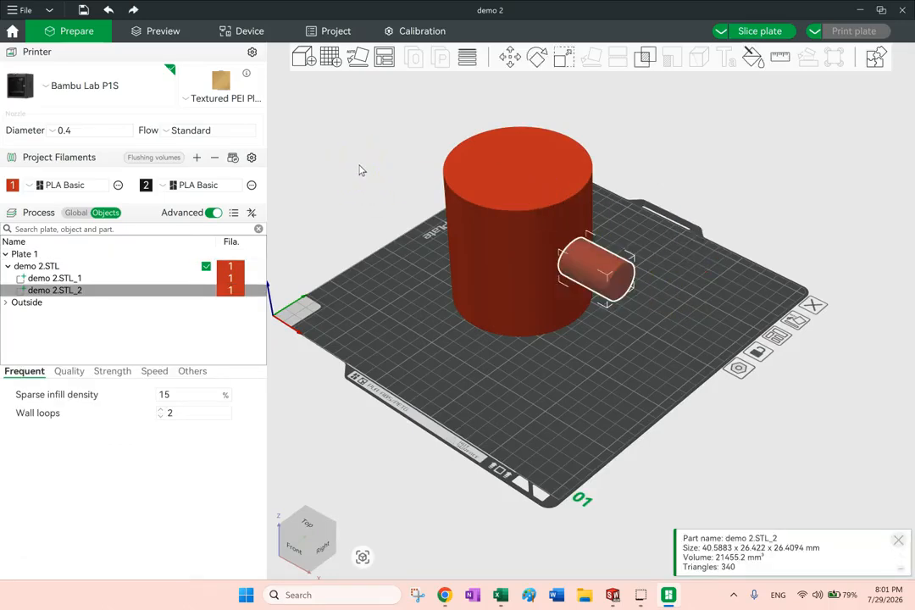
key(ctrl+z)
key(ctrl+z)
key(ctrl+z)
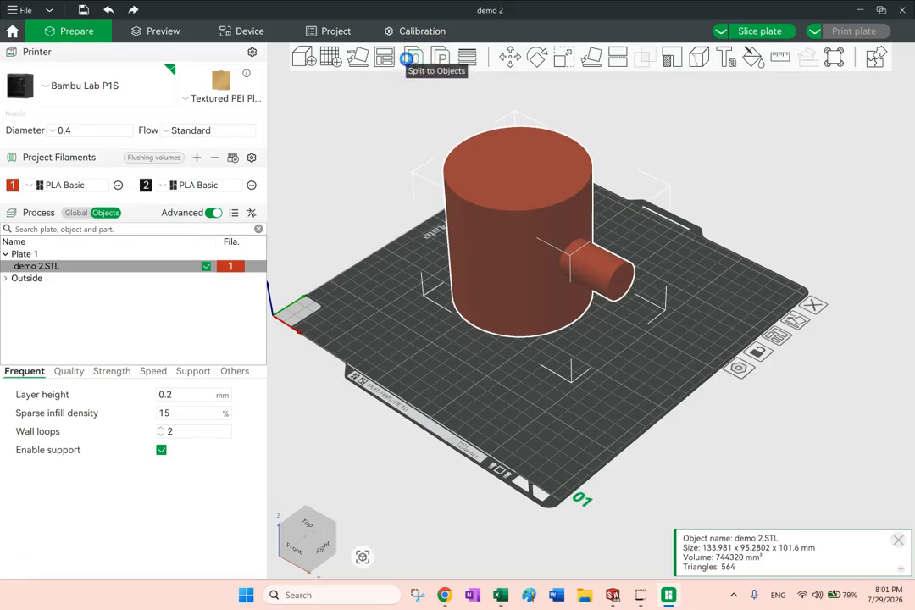
Split demo 2.STL into separate objects and auto-arrange them on the plate
click(410, 57)
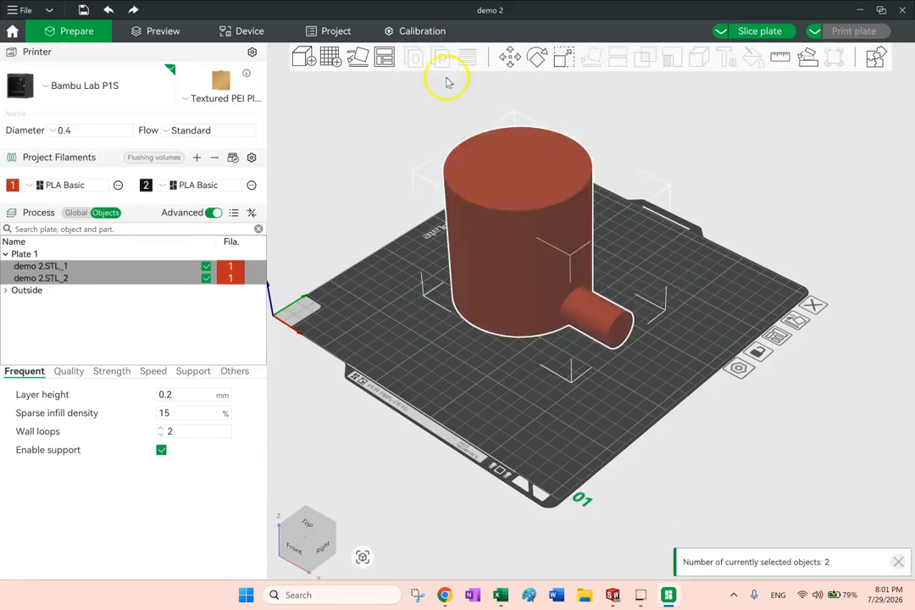
right_click(384, 56)
click(396, 159)
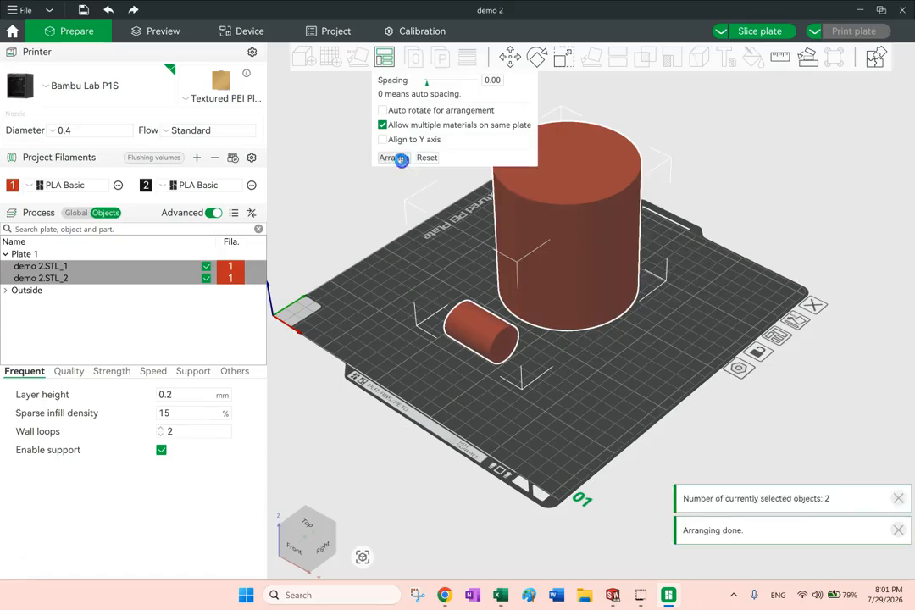
click(723, 299)
drag(765, 194, 762, 198)
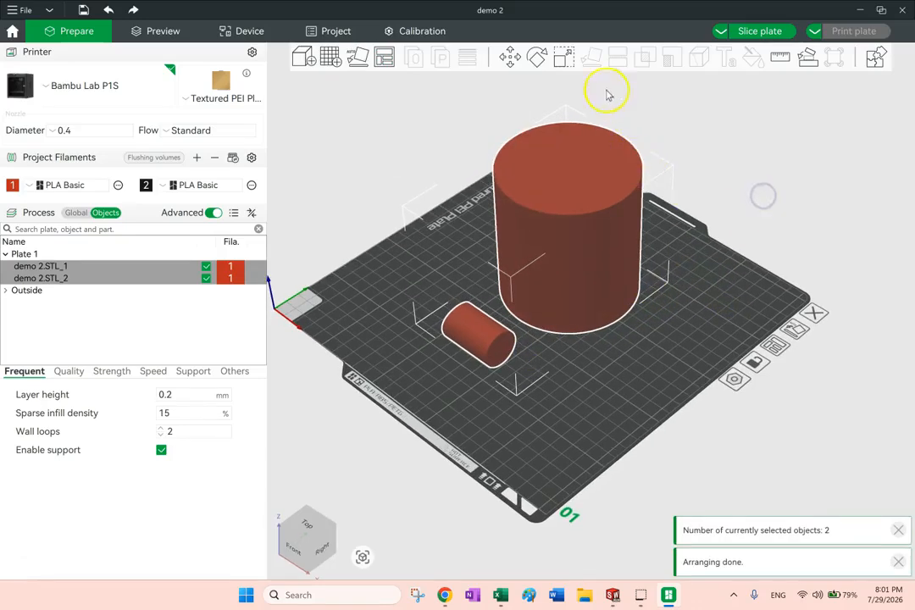
Lay the small cylinder demo 2.STL_2 on its flat end face so it stands upright
click(40, 278)
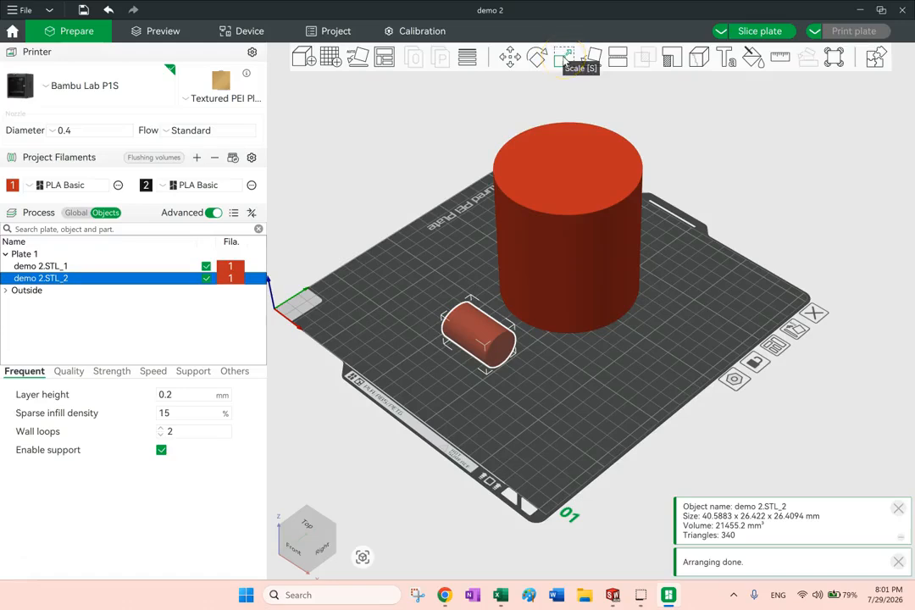
click(592, 65)
click(500, 348)
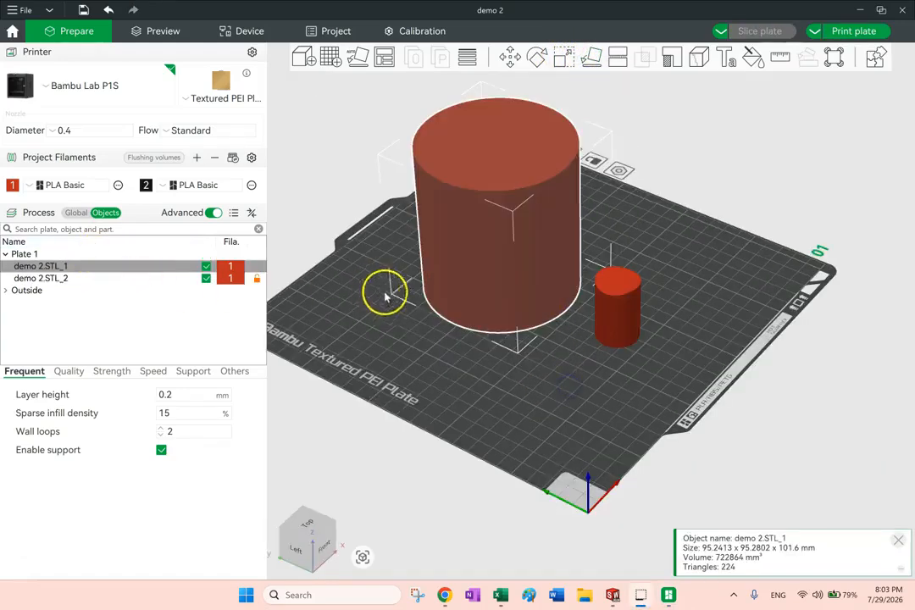
drag(385, 295, 451, 363)
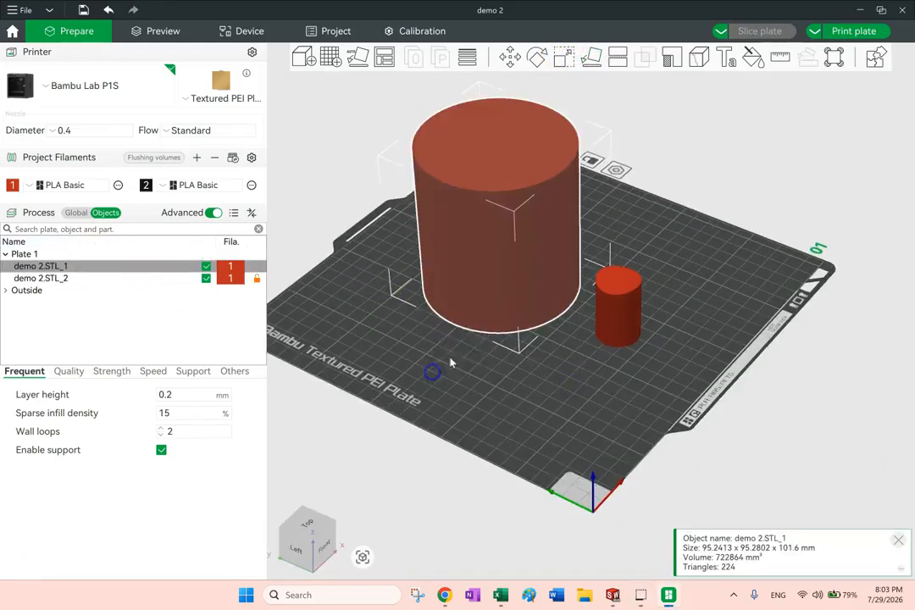
Check the large cylinder's print settings and set the wall loops of the small cylinder demo 2.STL_2 to 6
click(680, 205)
click(37, 268)
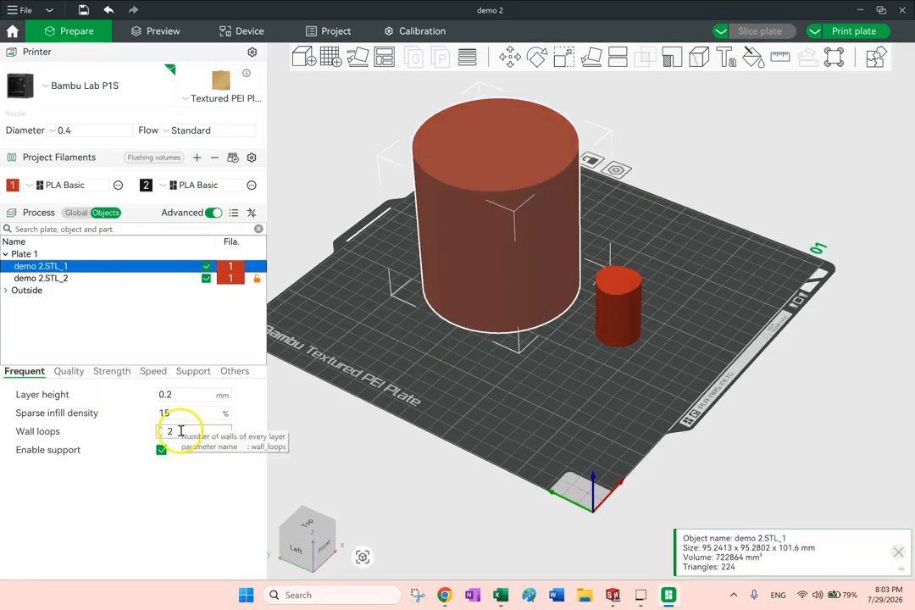
click(66, 279)
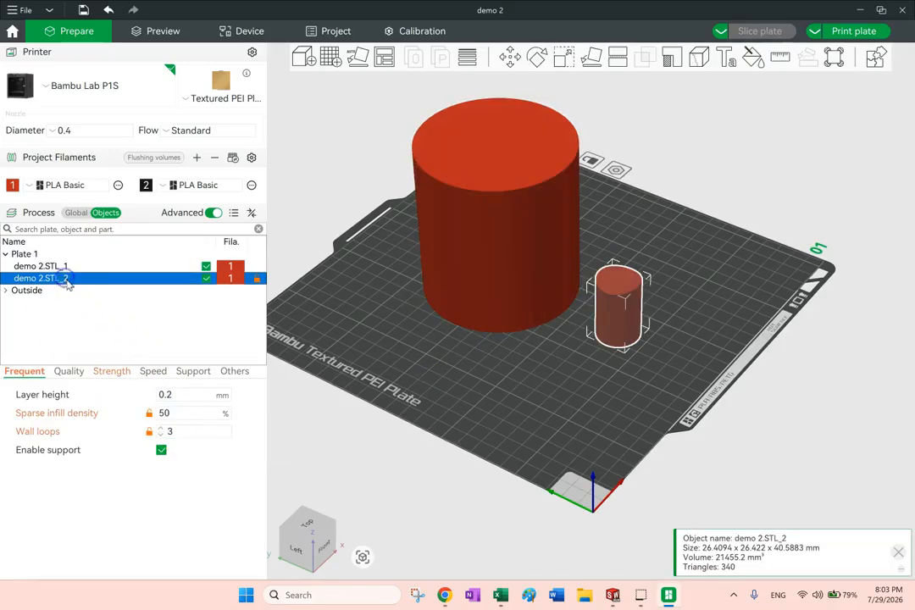
click(176, 431)
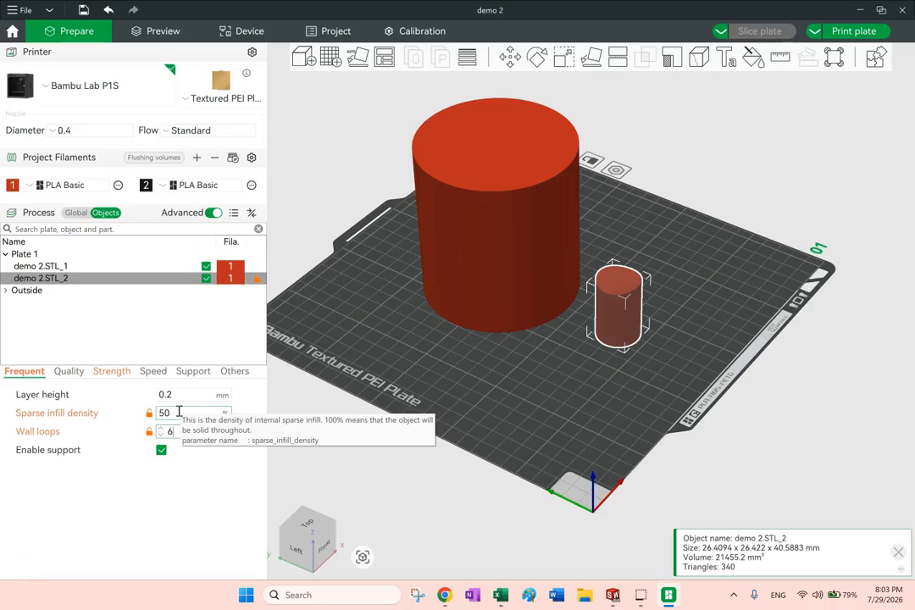
click(178, 411)
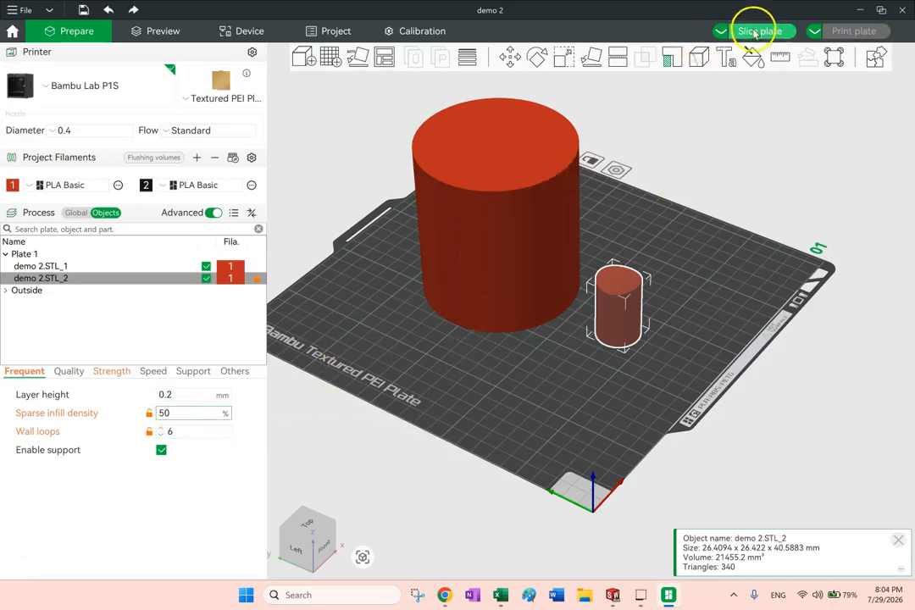
Slice the plate and compare the infill and walls of both cylinders in a cross-section at layer 124
click(755, 32)
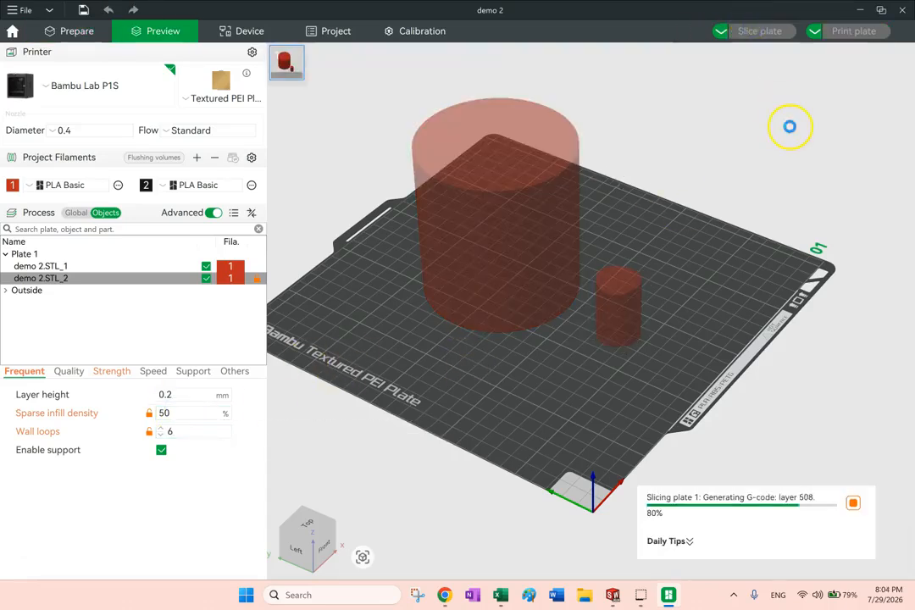
drag(663, 317, 605, 388)
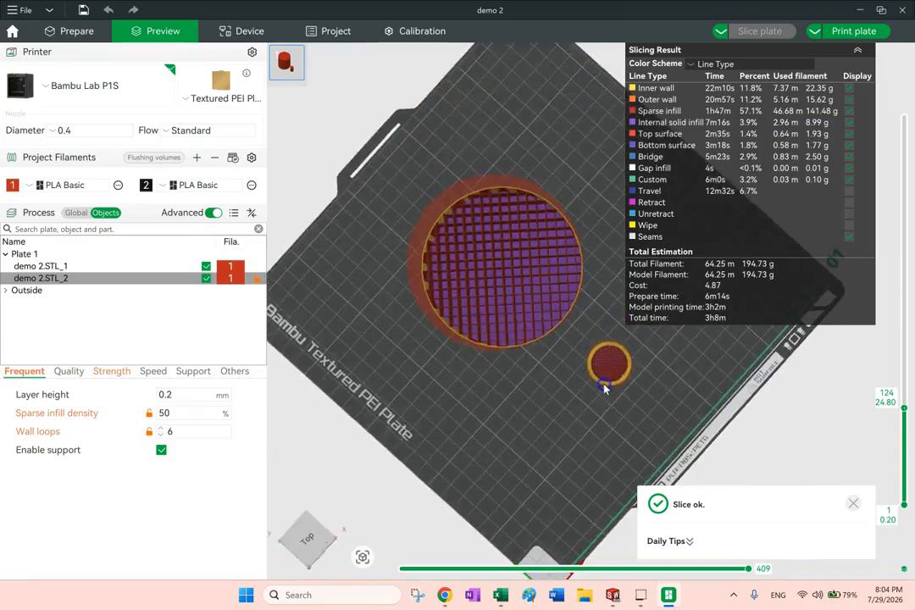
scroll(608, 366, up, 5)
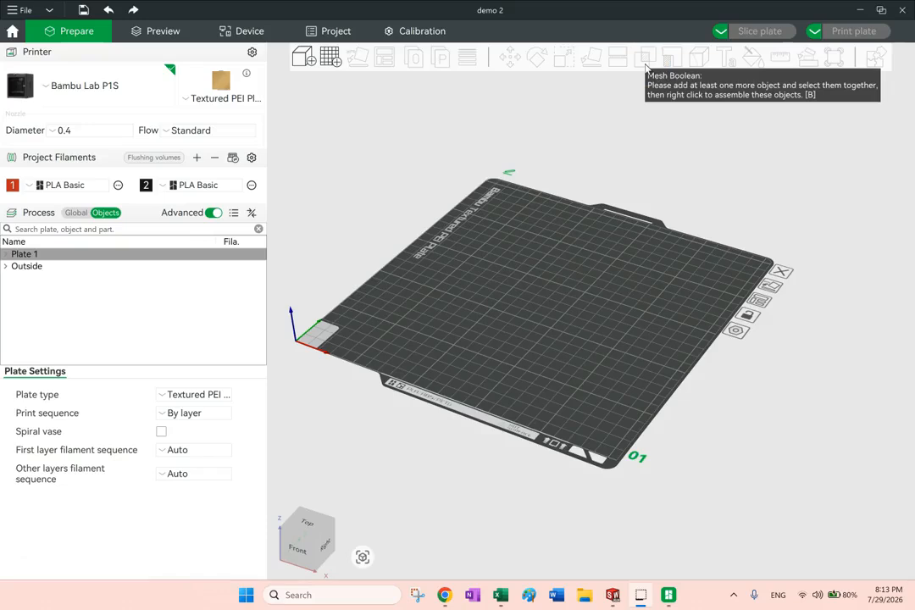
Import demo 2.STL from the Downloads folder onto the empty plate
click(634, 73)
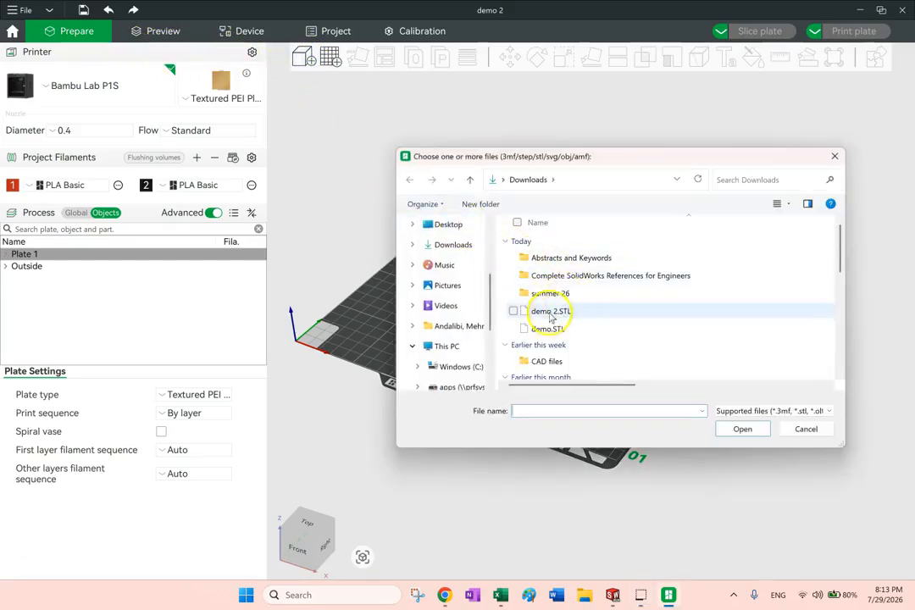
double_click(550, 314)
drag(610, 347, 633, 353)
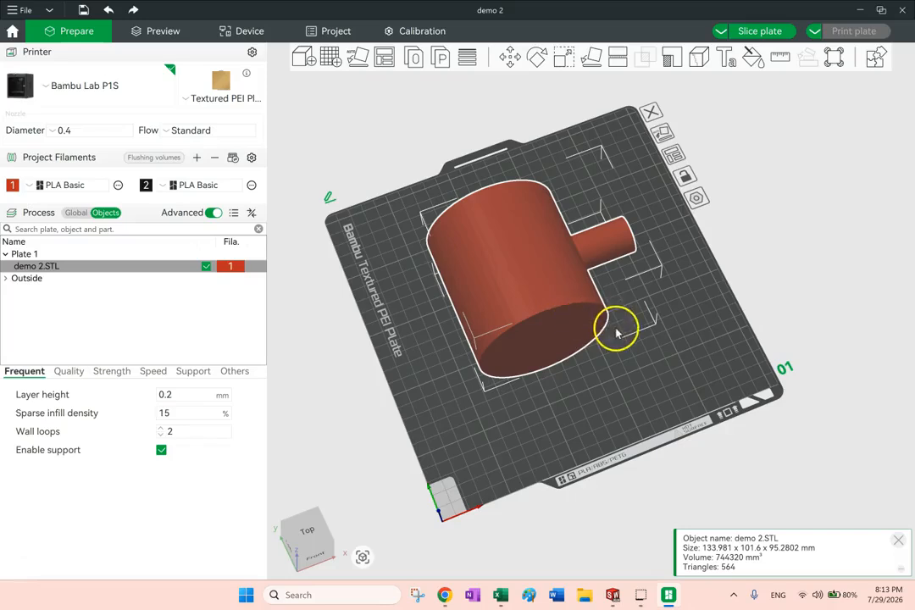
Split the demo 2.STL object into parts and select each part, demo 2.STL_2 and demo 2.STL_1, to inspect it
drag(650, 394, 631, 341)
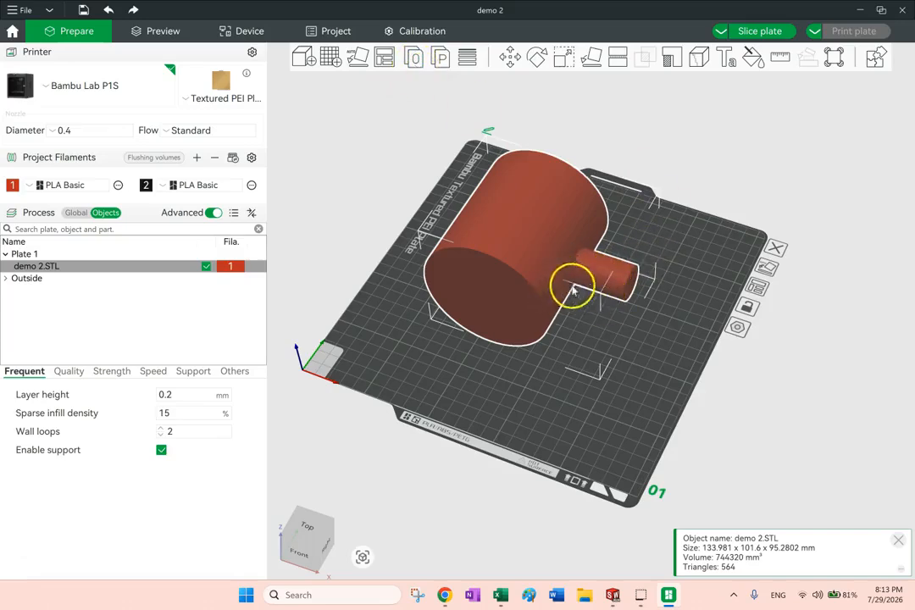
drag(601, 326, 595, 311)
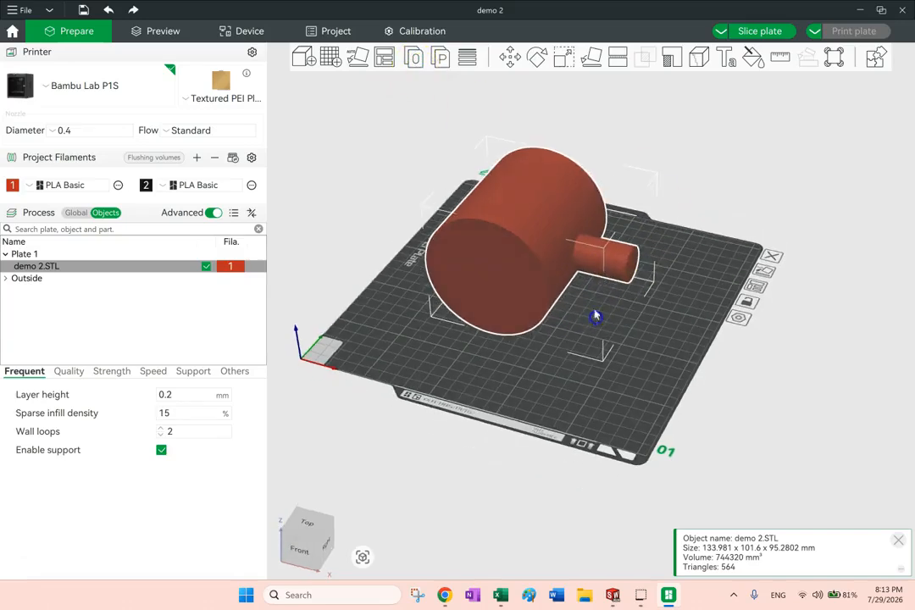
click(438, 58)
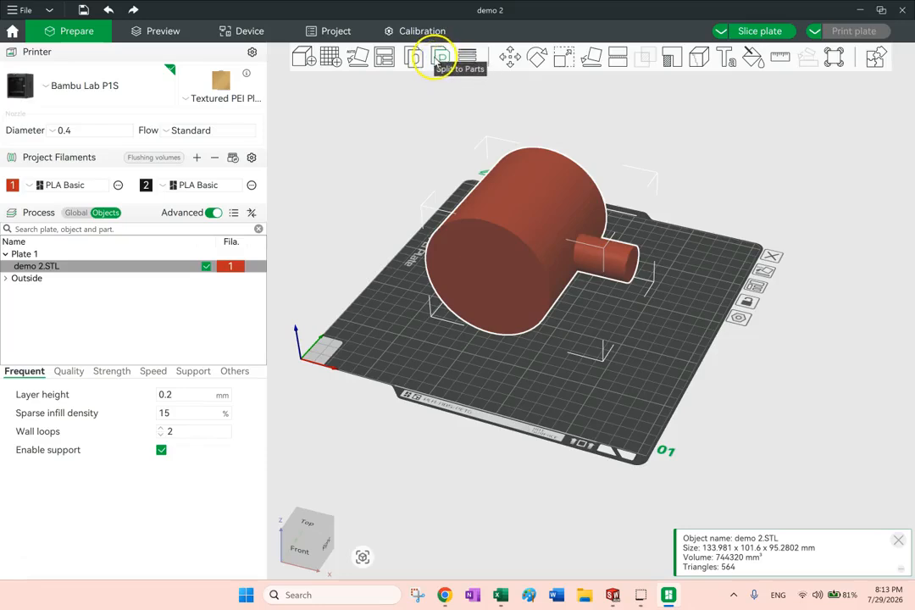
click(557, 308)
click(68, 289)
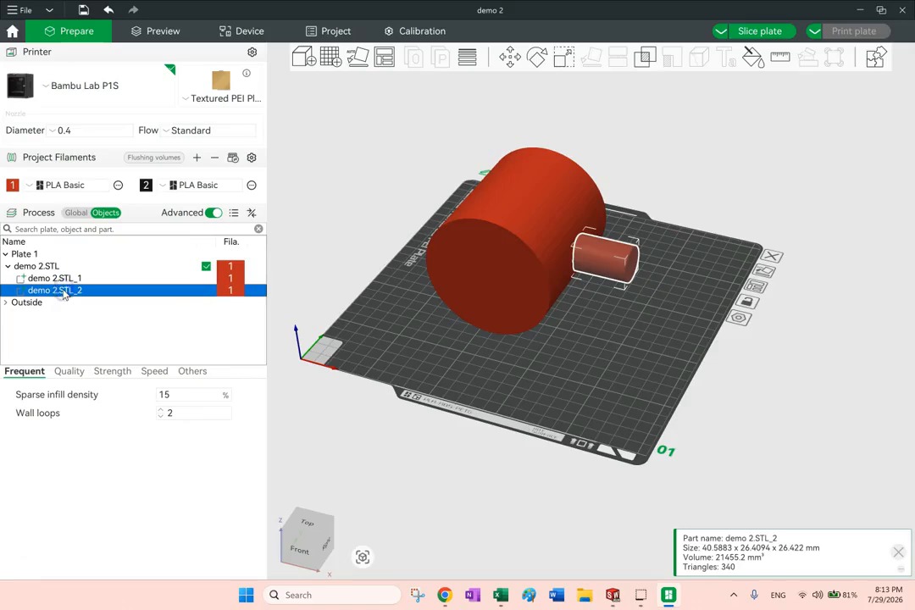
click(60, 278)
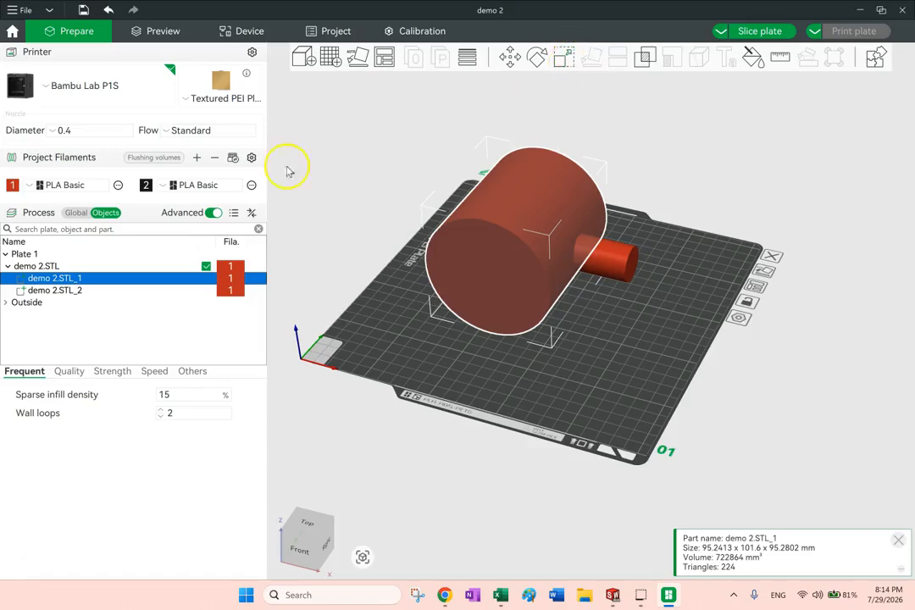
Lay the whole demo 2.STL object on the large cylinder's flat end face so the large cylinder stands upright
click(43, 266)
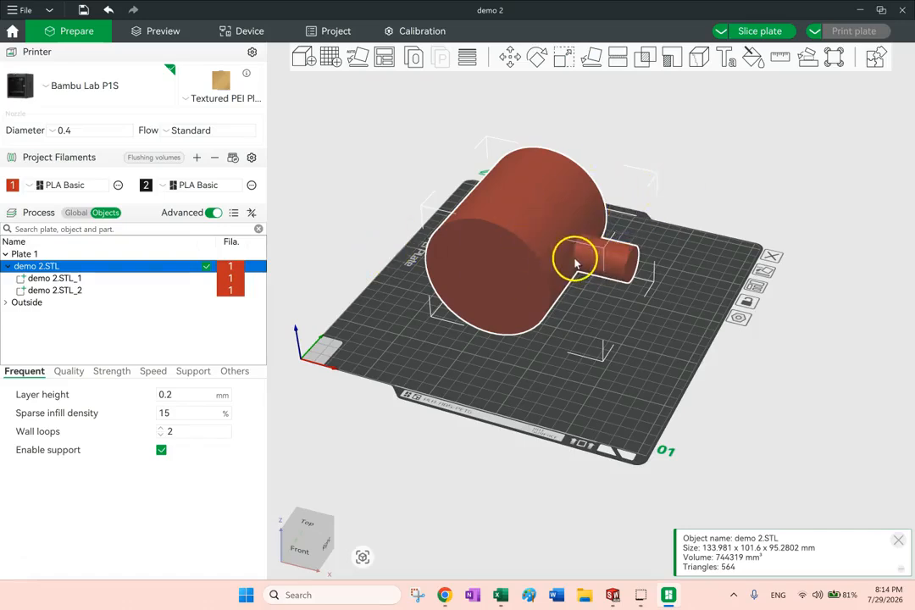
click(591, 55)
click(486, 284)
click(788, 181)
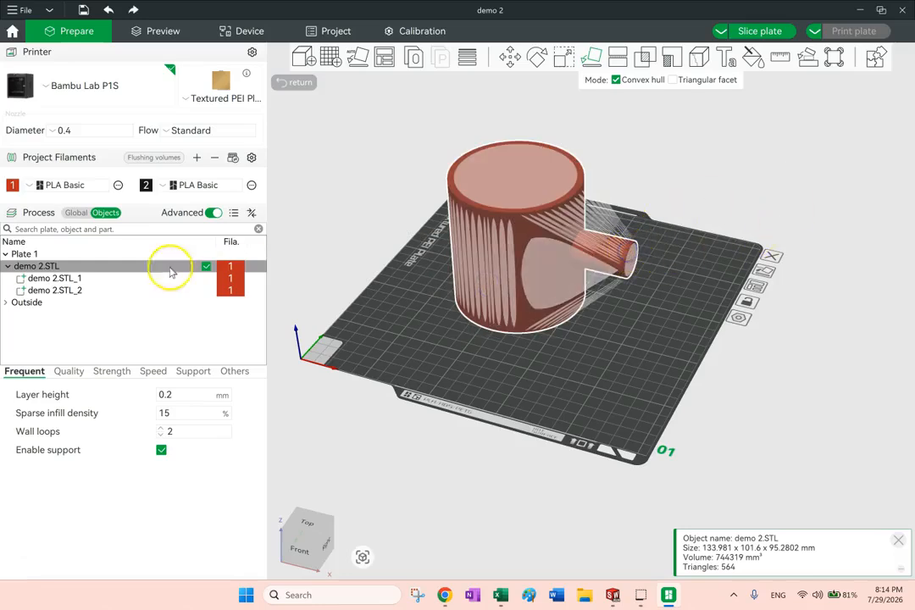
Move the part demo 2.STL_2 clear of the large cylinder and rotate it about the Y axis so it stands upright
click(79, 291)
drag(588, 264, 650, 270)
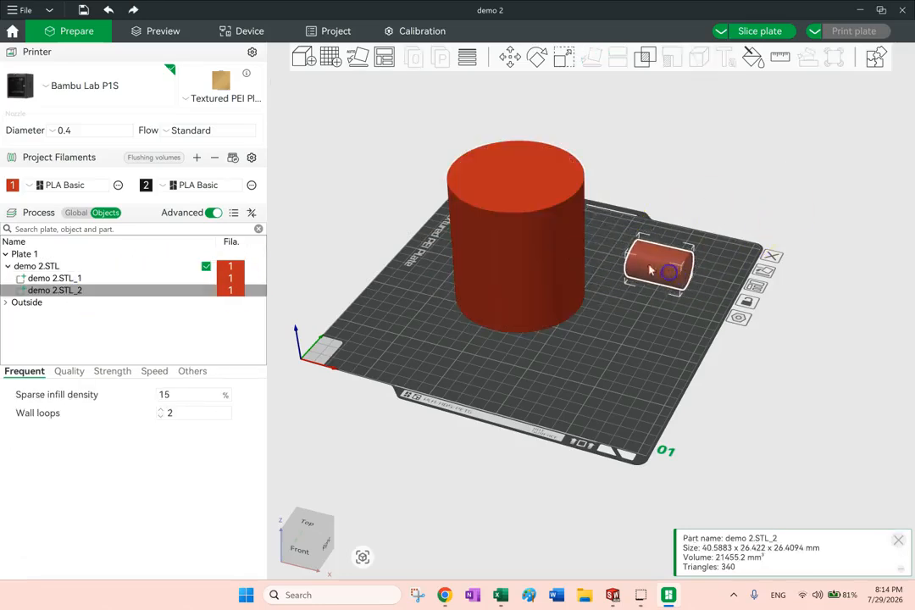
click(537, 57)
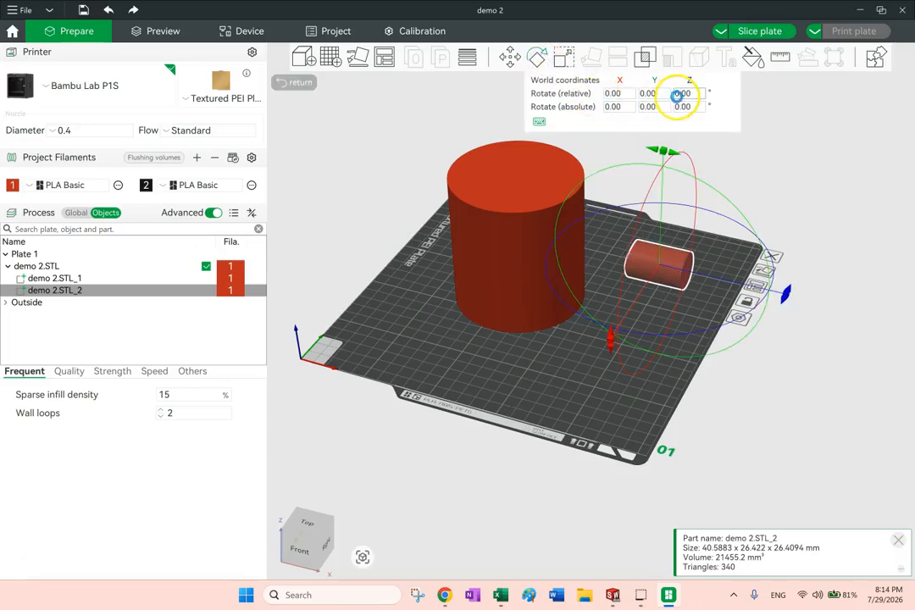
click(685, 94)
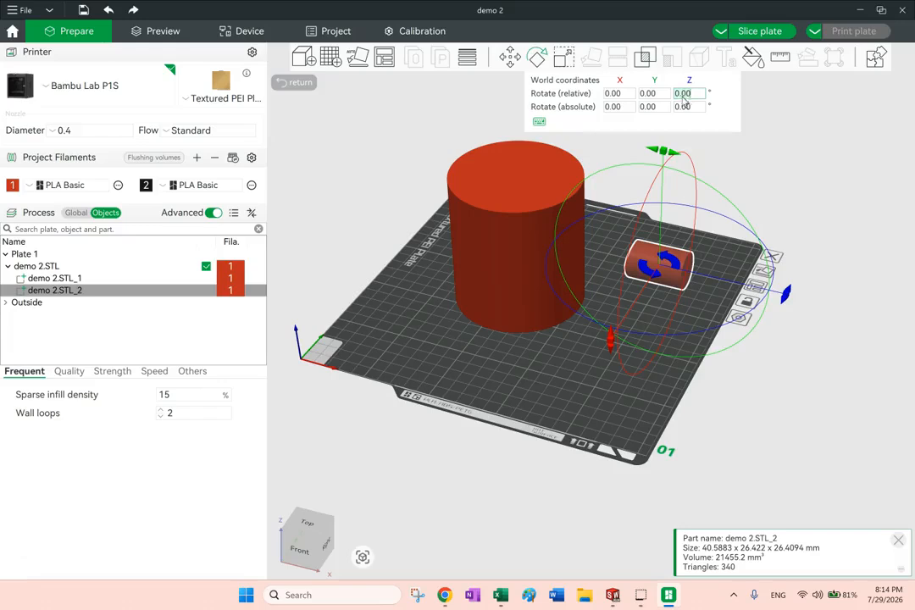
click(658, 95)
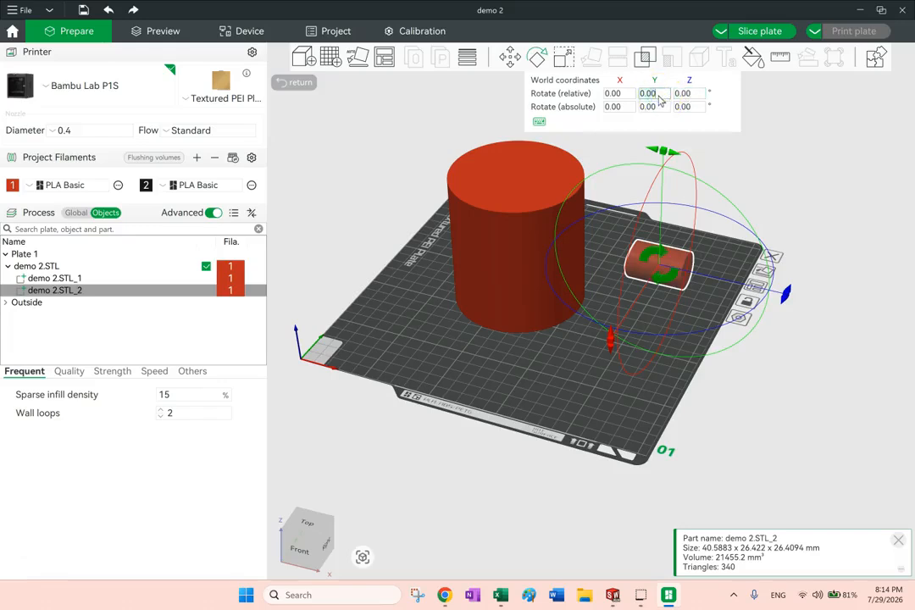
key(Return)
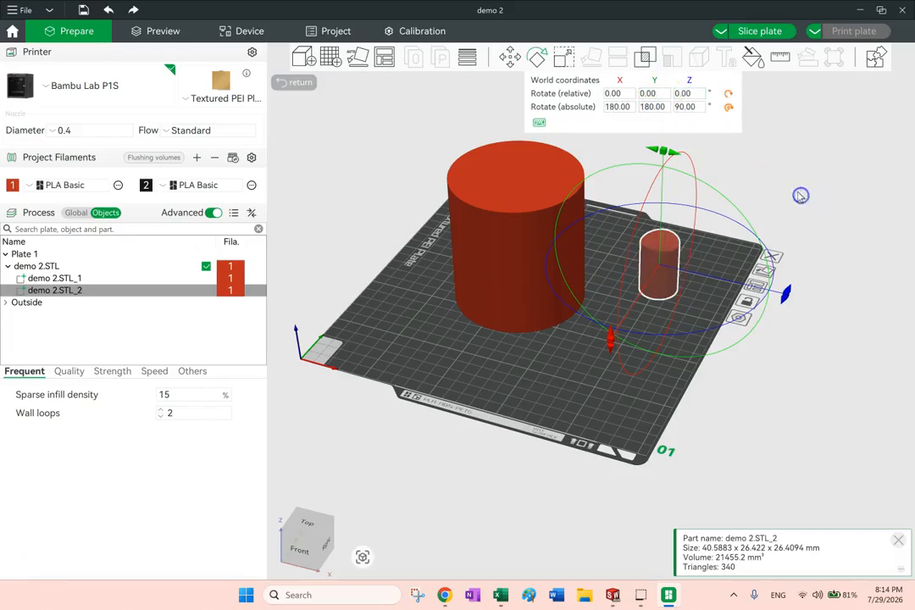
drag(795, 248, 806, 229)
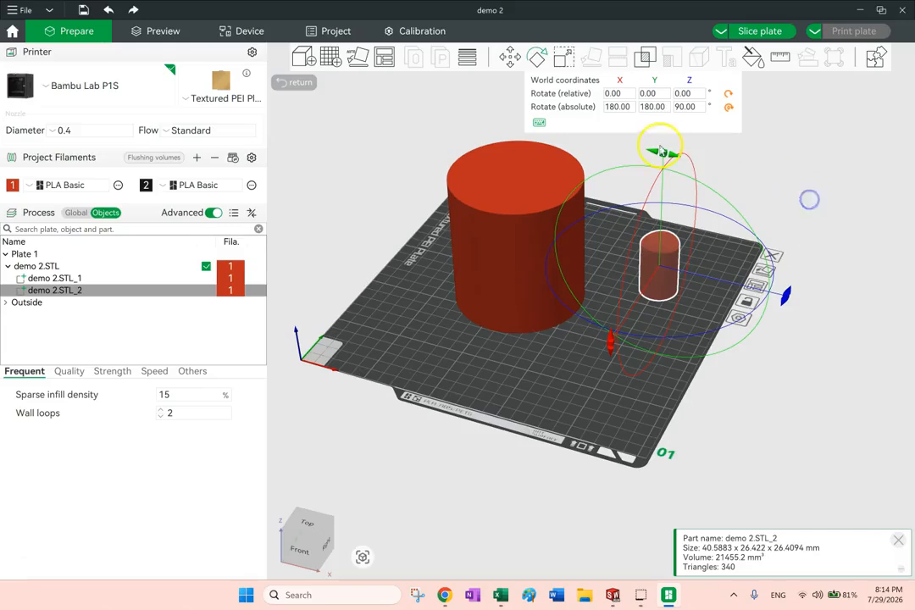
Raise the part demo 2.STL_2 and place it partly sunk into the large cylinder's top face, at about X -20, Y 61, Z -2 mm in object coordinates
click(68, 278)
click(70, 290)
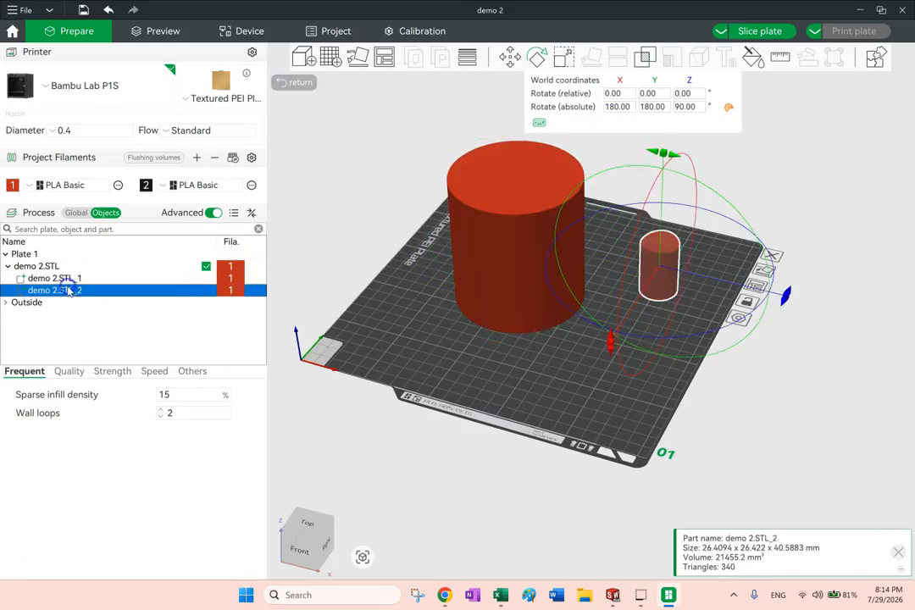
click(515, 57)
drag(664, 172, 660, 79)
drag(777, 222, 613, 191)
mouse_move(746, 161)
mouse_down()
mouse_move(741, 183)
mouse_move(735, 167)
mouse_move(745, 160)
mouse_up()
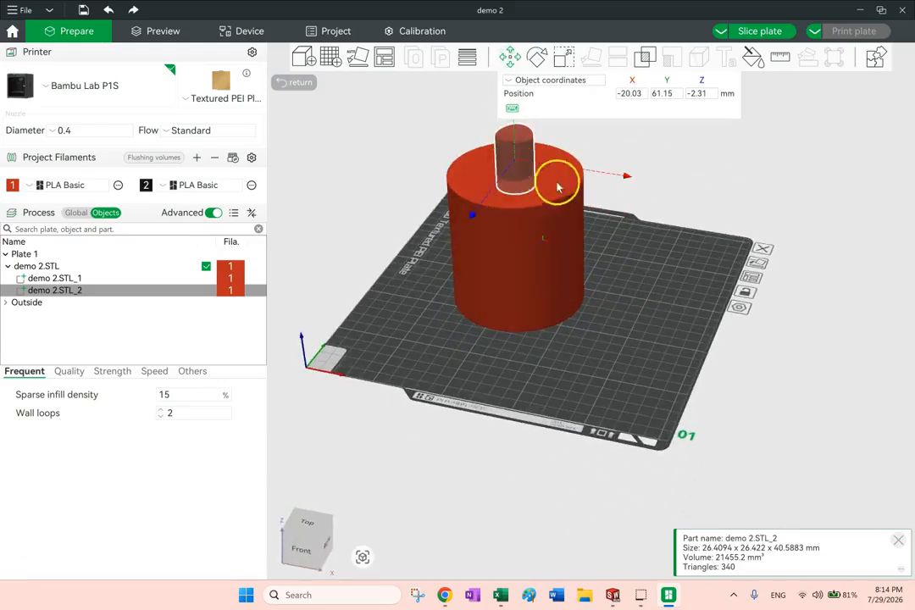
mouse_move(645, 215)
mouse_down()
mouse_move(671, 219)
mouse_move(641, 224)
mouse_up()
click(521, 200)
drag(633, 272, 607, 261)
drag(640, 330, 642, 326)
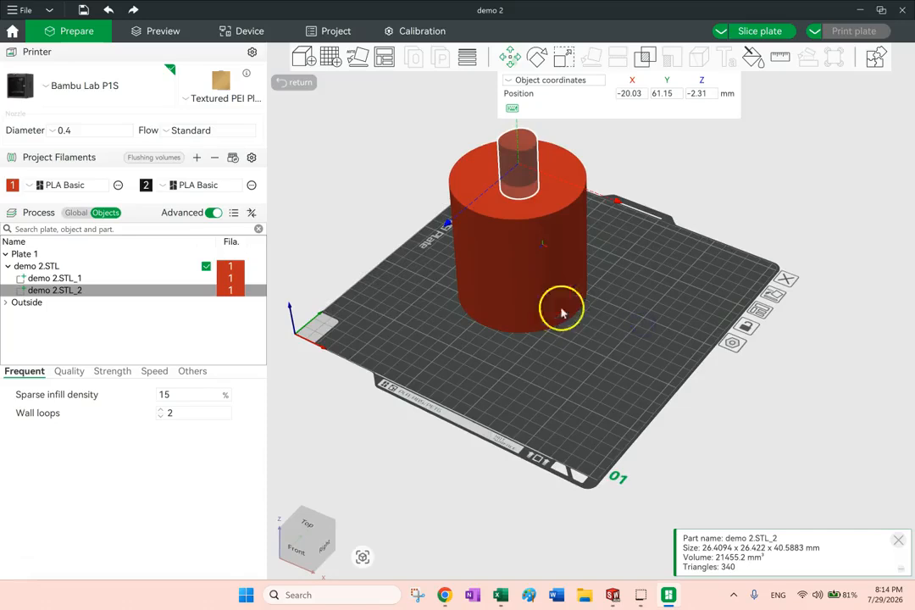
Compare the selection and settings of the whole demo 2.STL object with those of its two individual parts
click(336, 200)
click(518, 169)
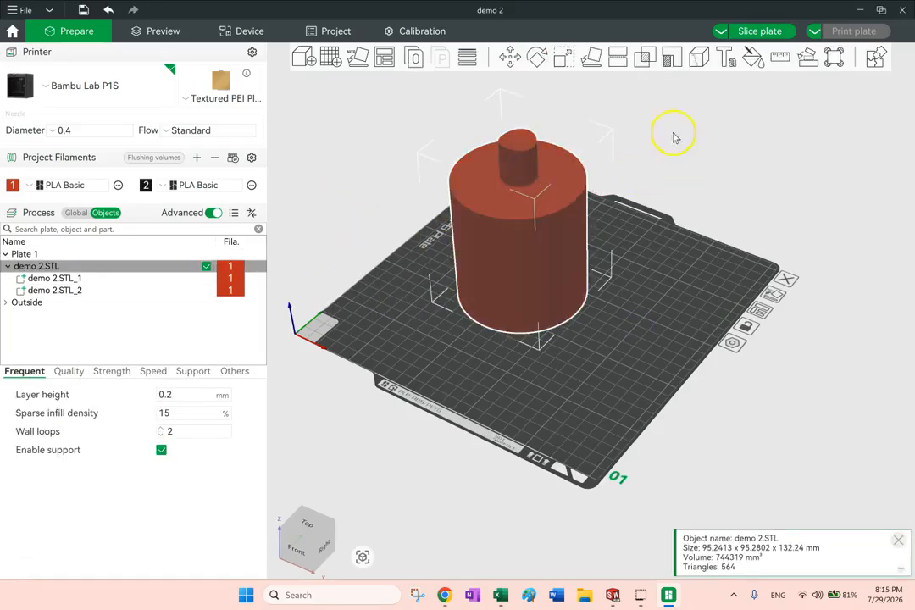
click(65, 280)
click(66, 289)
click(35, 267)
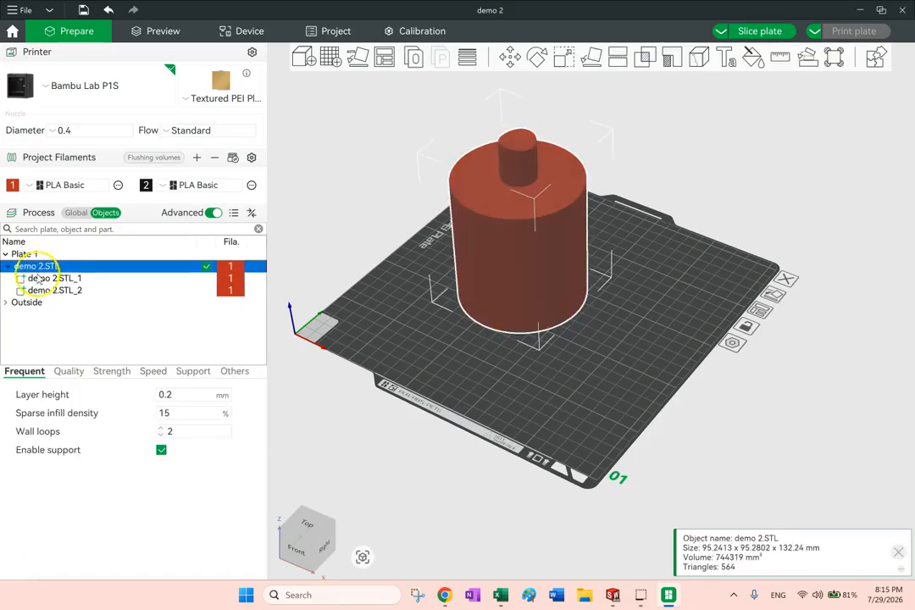
click(38, 278)
click(35, 289)
click(38, 267)
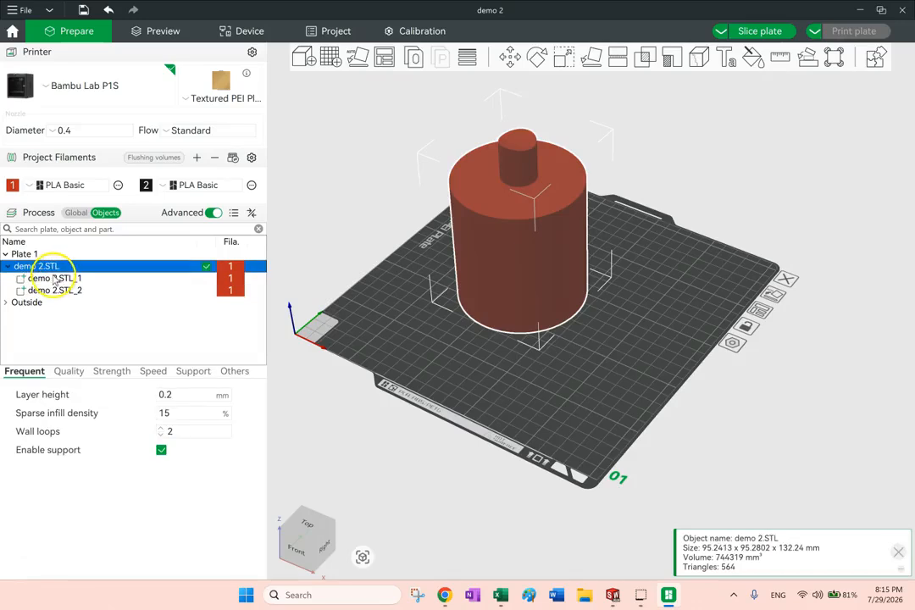
click(54, 279)
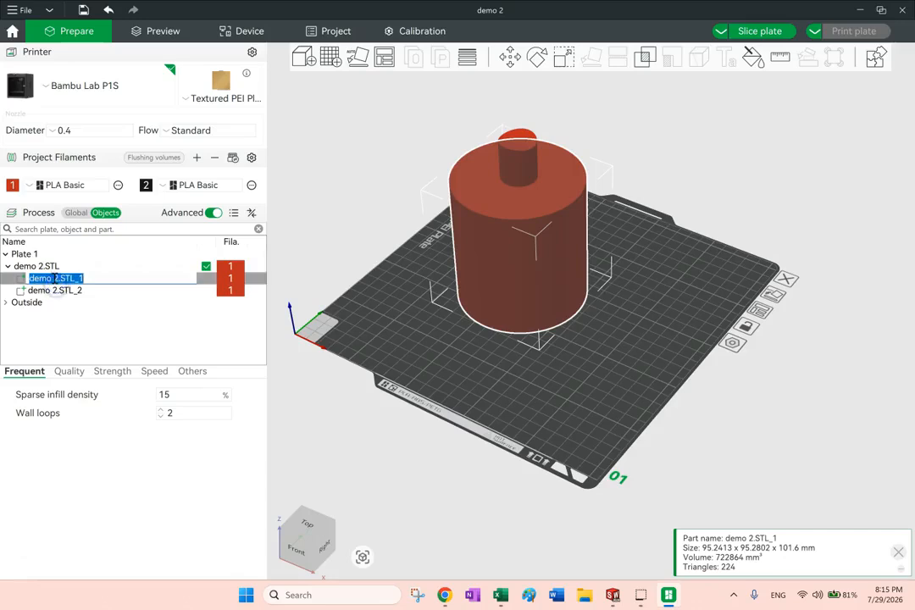
click(51, 289)
click(45, 279)
Subtract demo 2.STL_2 from demo 2.STL_1 with a Boolean Difference, keeping the Delete input option enabled
click(30, 266)
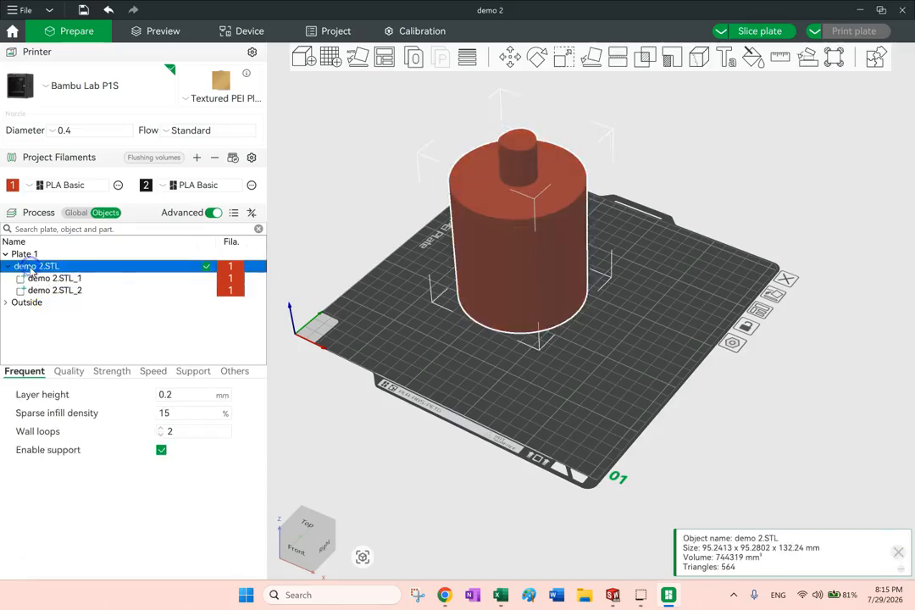
click(644, 61)
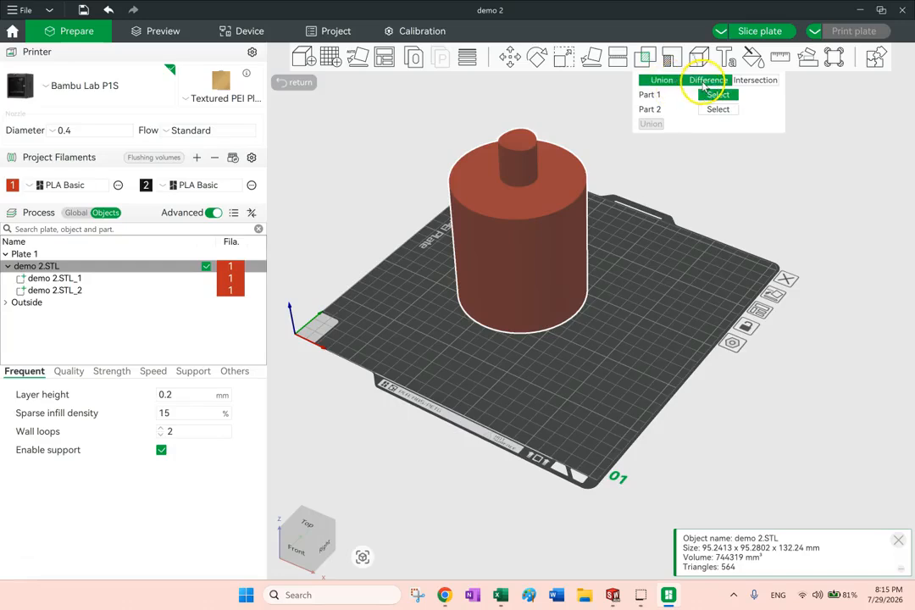
click(705, 81)
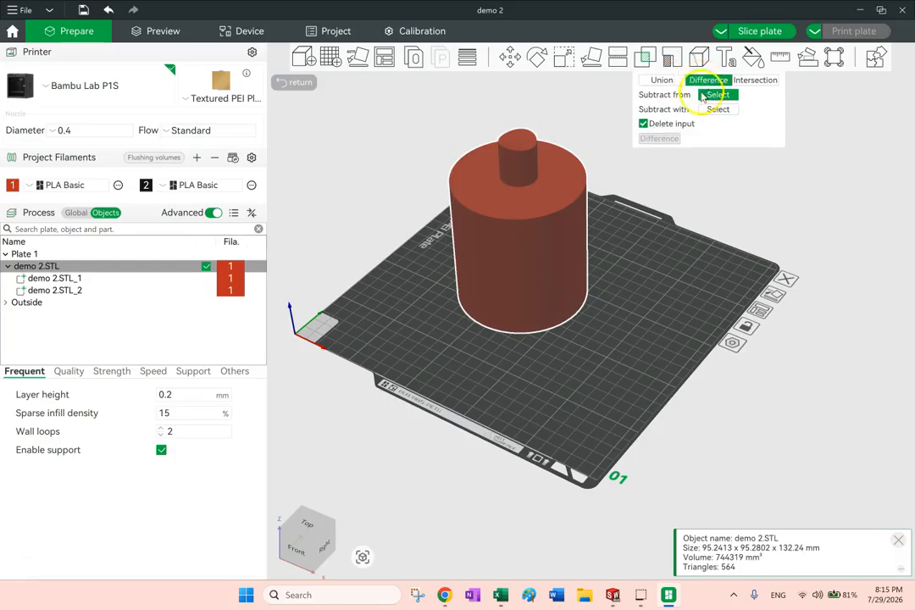
click(546, 270)
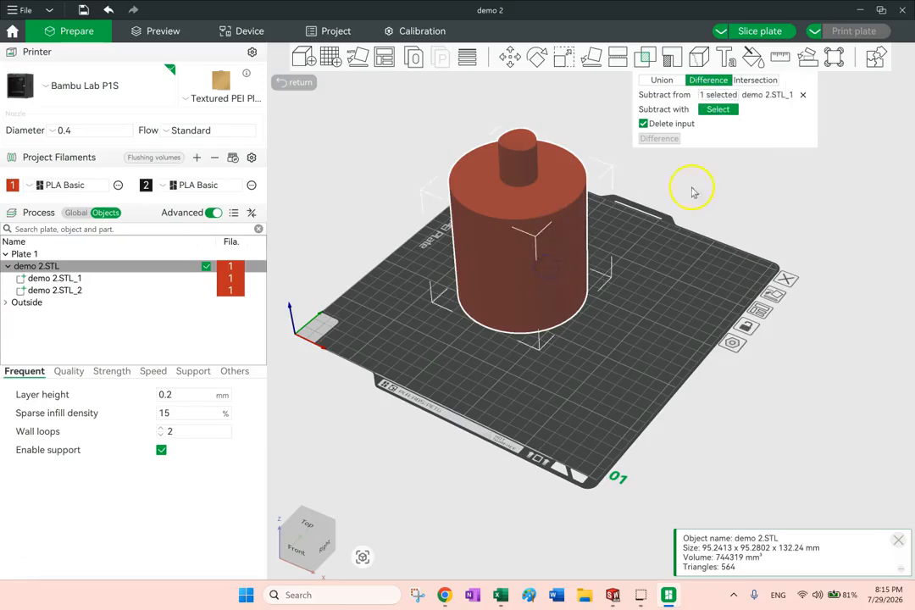
click(522, 175)
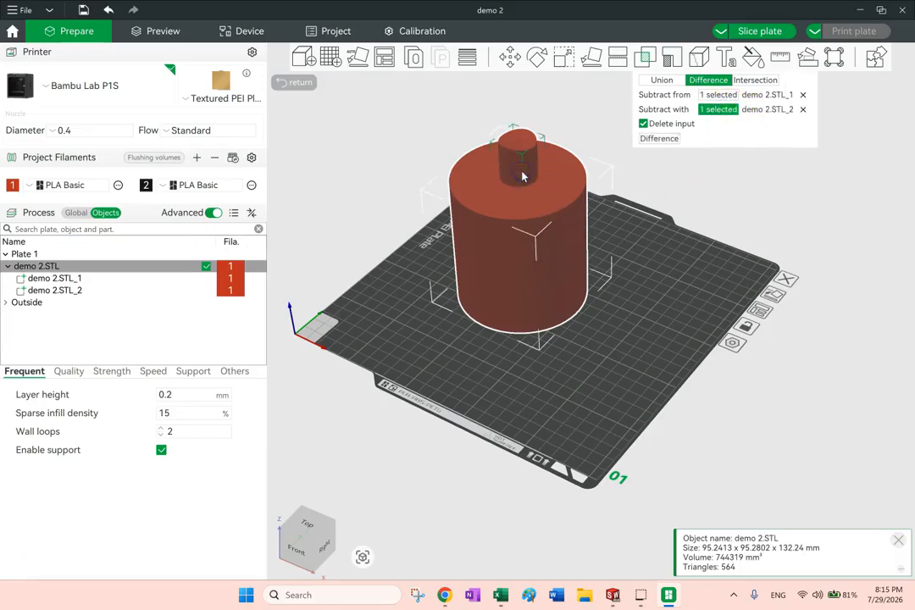
click(644, 125)
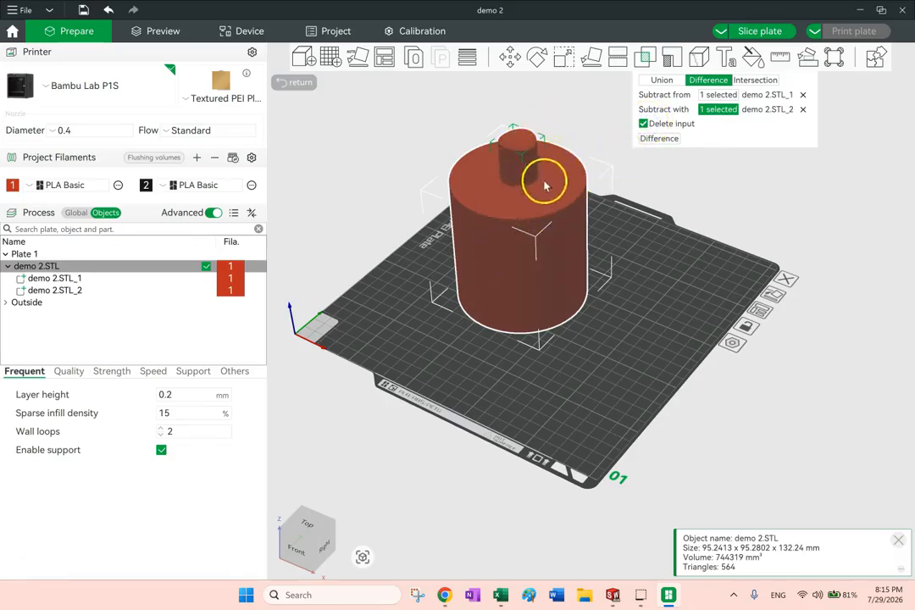
click(663, 139)
drag(662, 139, 732, 199)
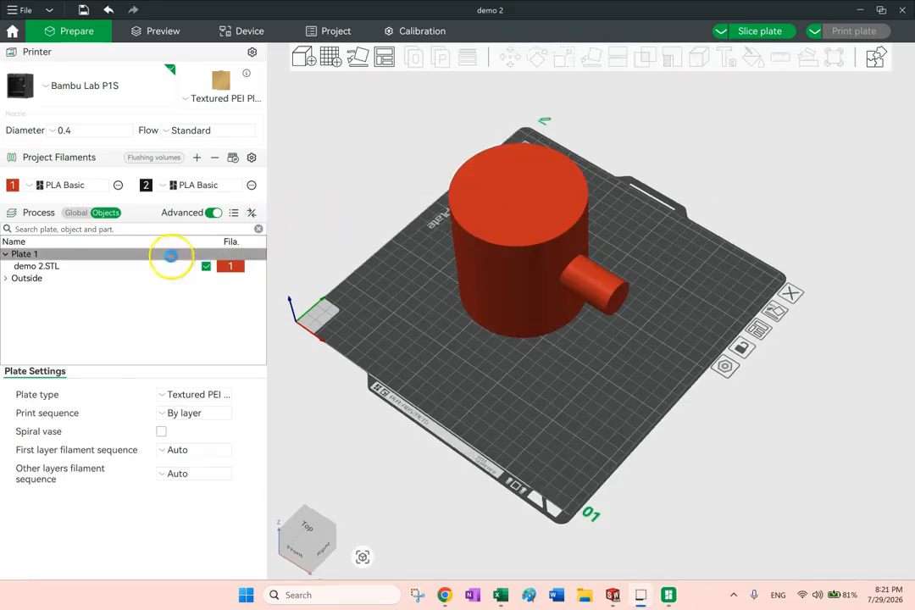
Split the single-body demo 2.STL into separate objects and clear the selection
click(39, 266)
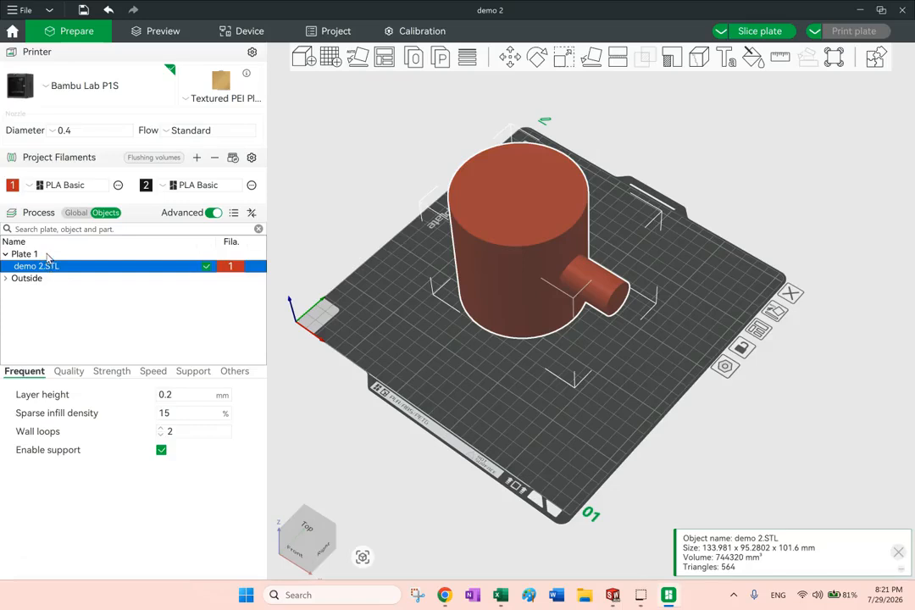
click(416, 57)
drag(617, 116, 823, 175)
click(810, 196)
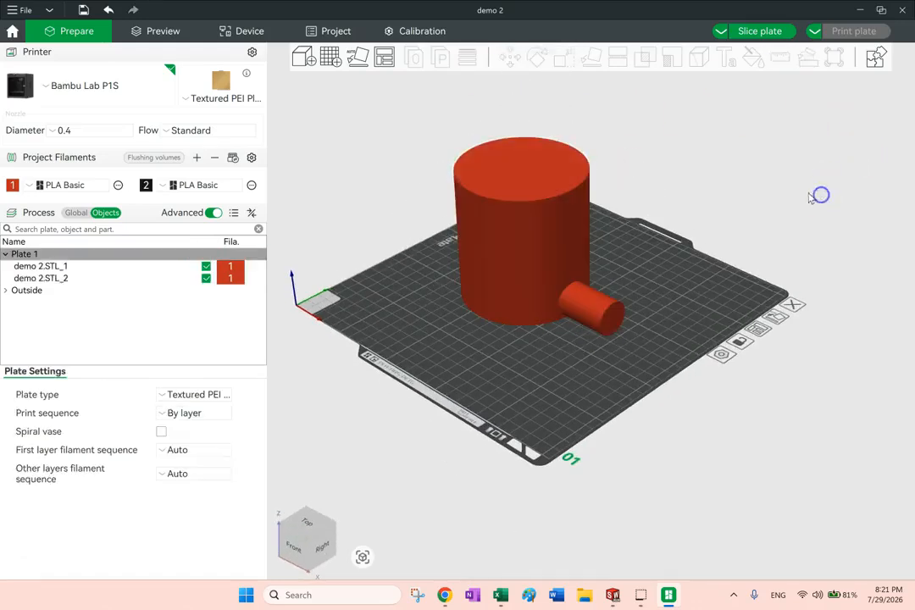
Move the small cylinder object demo 2.STL_2 away from the large one and rotate it 90° about the Y axis
drag(586, 334, 637, 334)
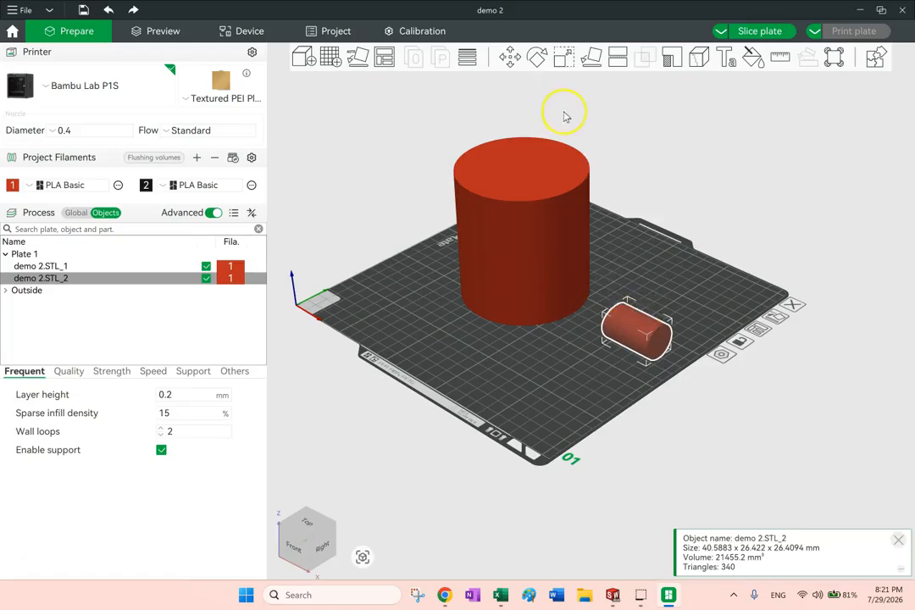
click(534, 59)
click(651, 94)
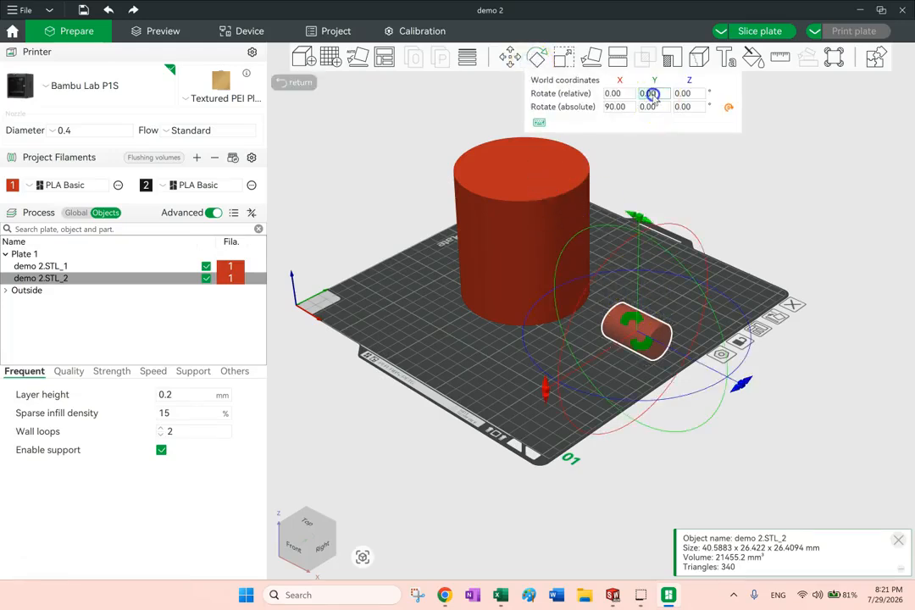
text(90)
key(Return)
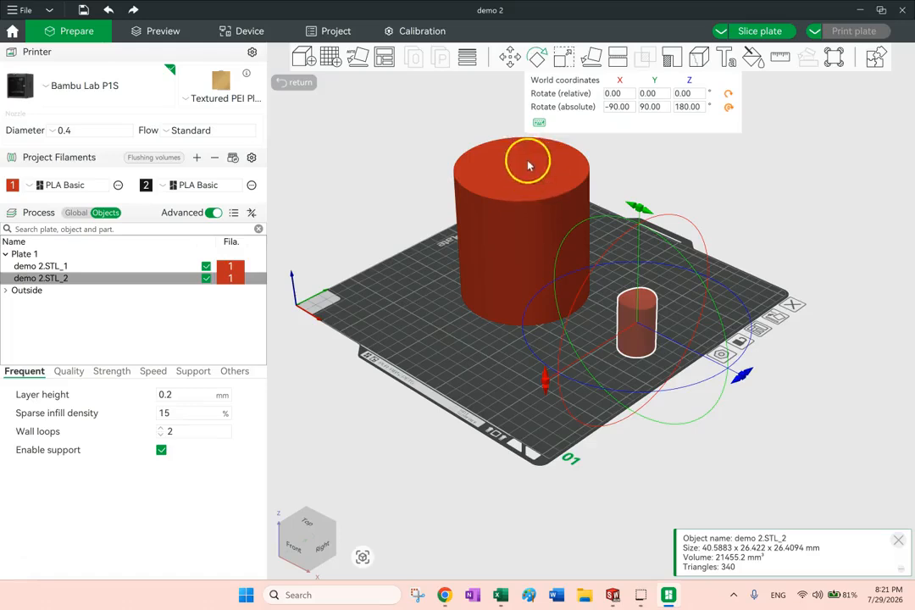
Move the small cylinder object closer to the large one, to about X 194.30, Y 118.93, try to lift it along Z, and deselect it
click(509, 58)
drag(639, 223, 652, 106)
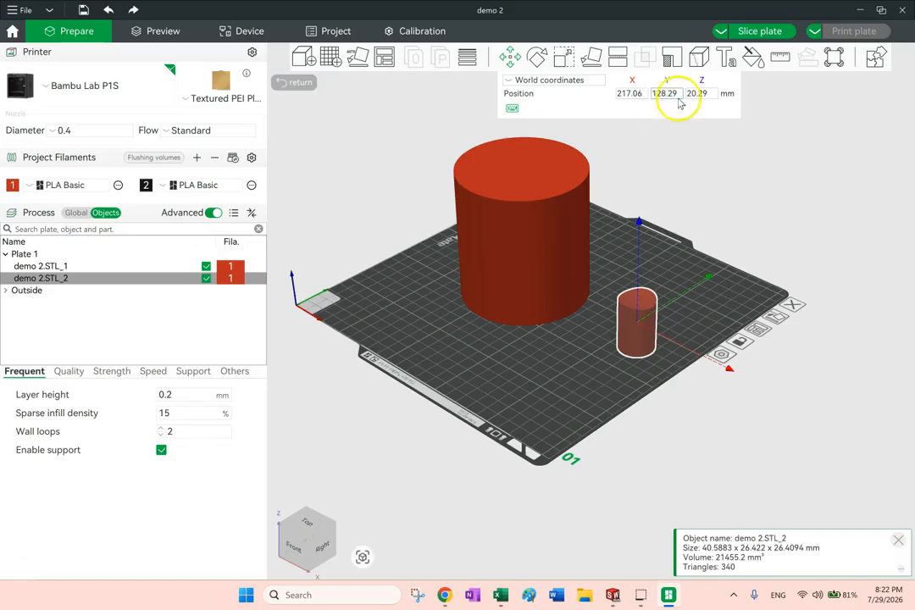
drag(728, 373, 704, 361)
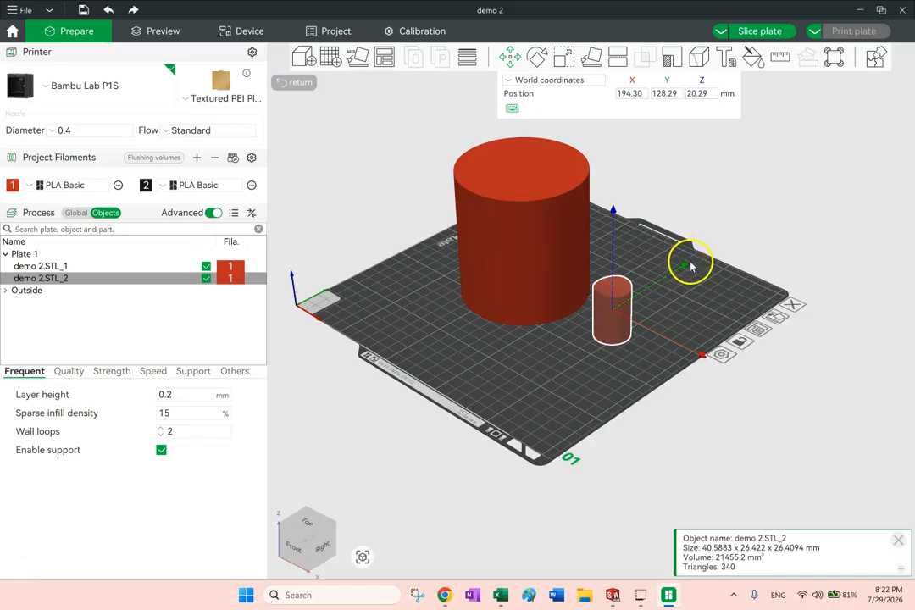
drag(691, 265, 672, 273)
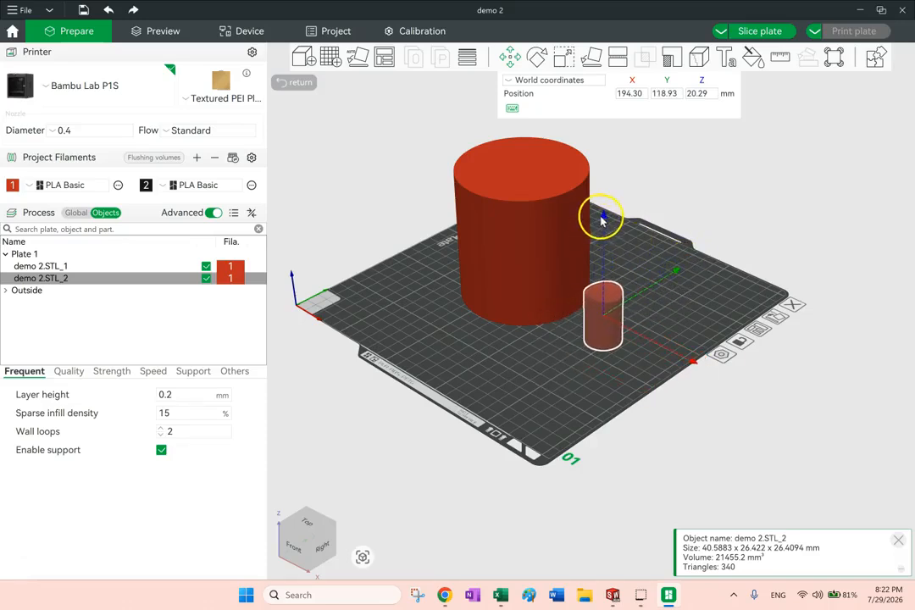
drag(603, 219, 612, 112)
drag(690, 352, 758, 251)
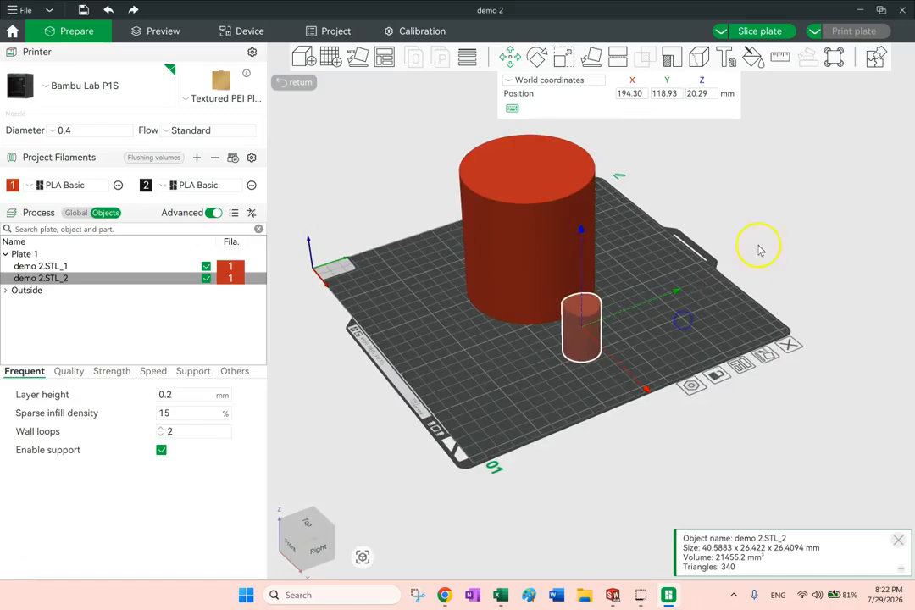
click(794, 235)
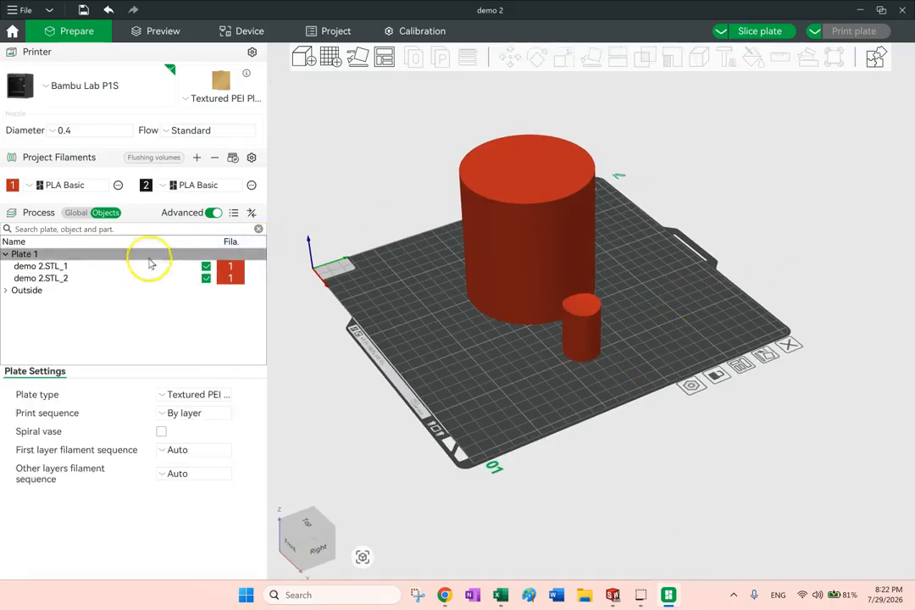
Merge the objects demo 2.STL_1 and demo 2.STL_2 into one assembly and clear the selection
click(55, 267)
ctrl+click(54, 278)
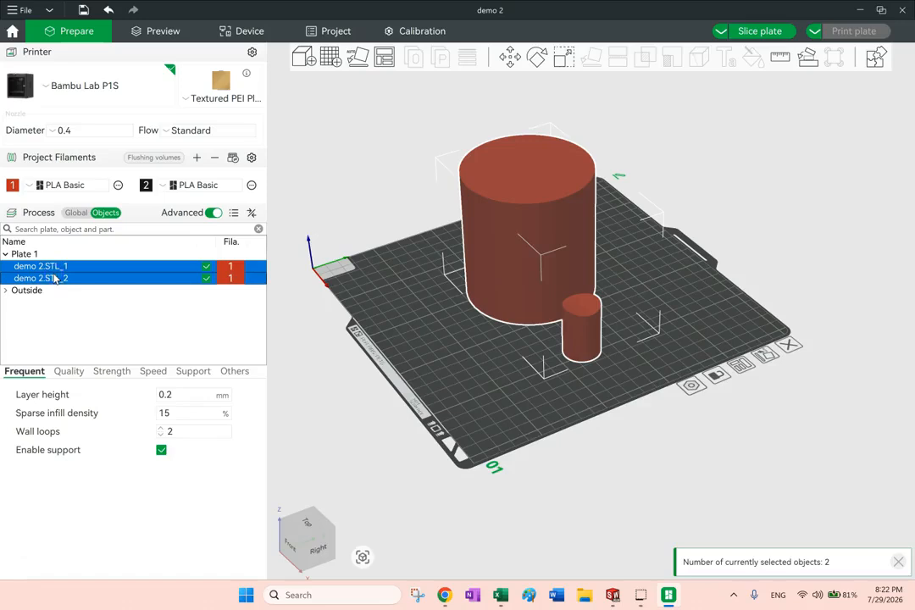
right_click(56, 278)
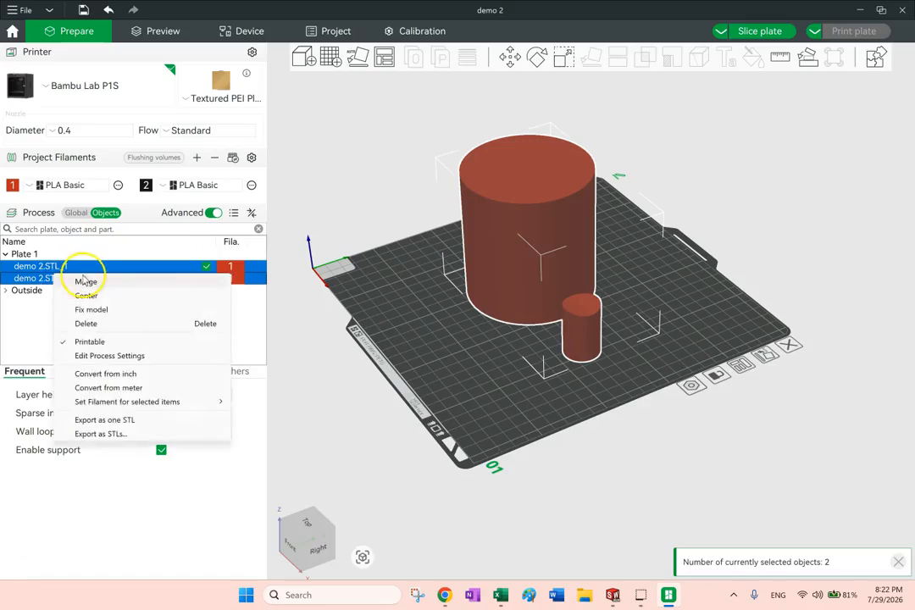
click(84, 281)
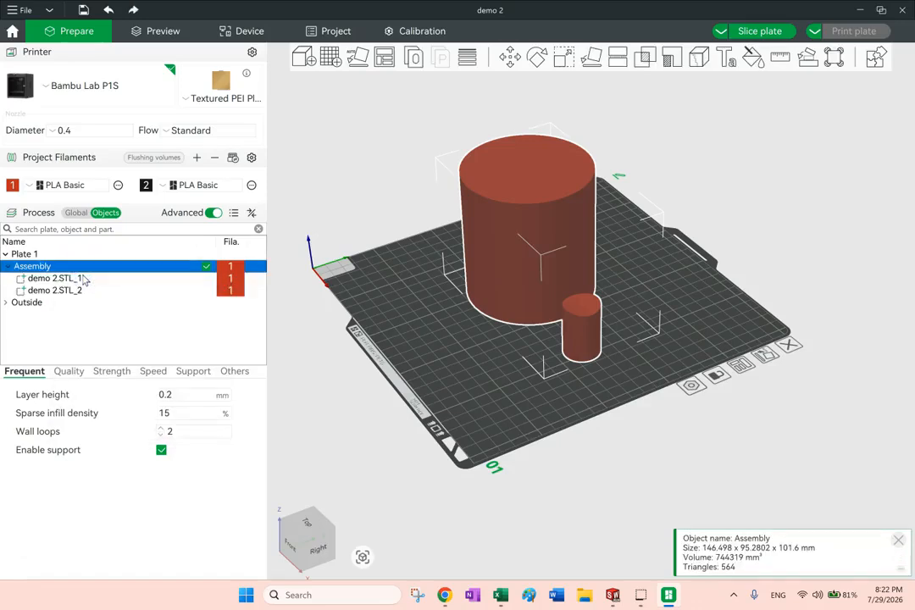
click(725, 211)
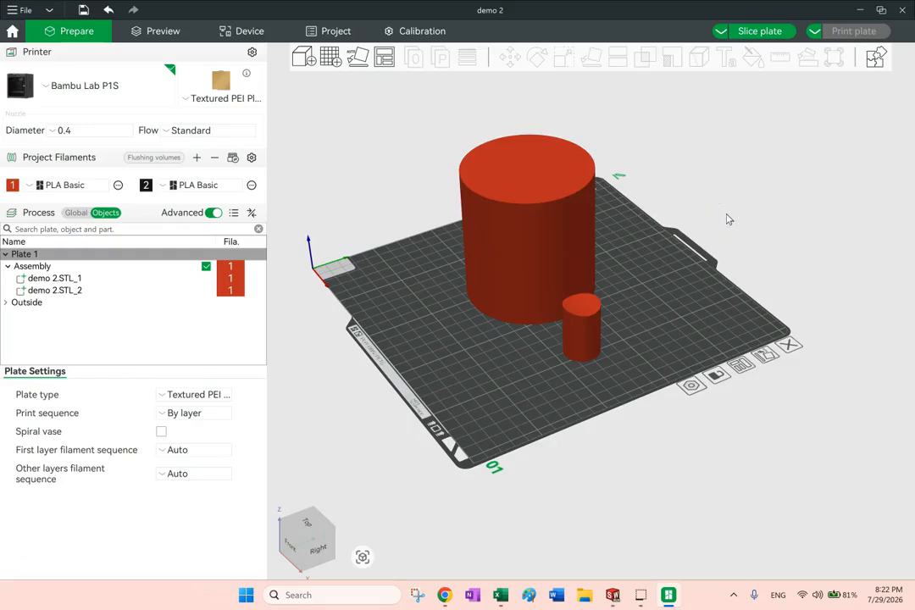
Examine the merged assembly by selecting the whole object and each of its two parts in turn
drag(622, 271, 632, 268)
click(18, 262)
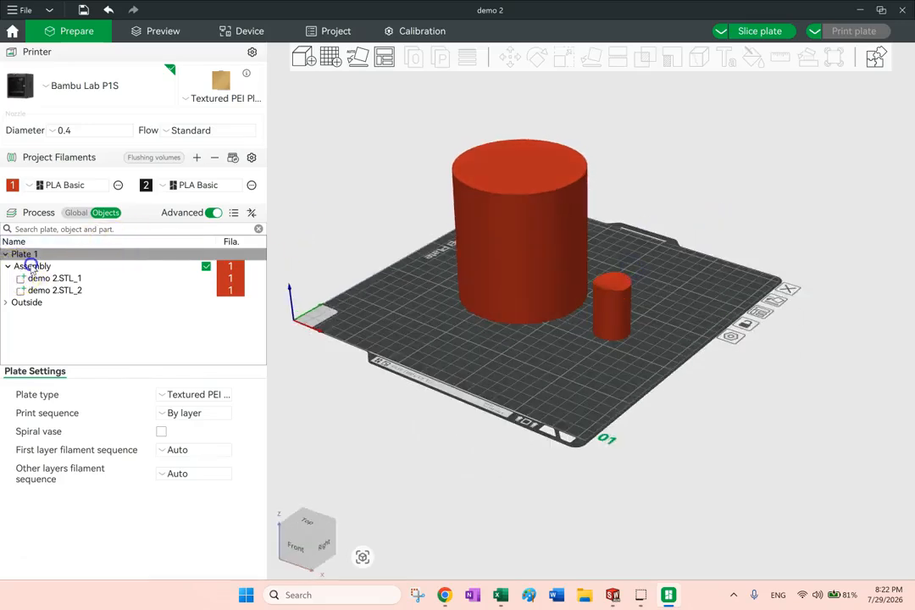
click(32, 268)
click(39, 278)
click(38, 290)
click(42, 267)
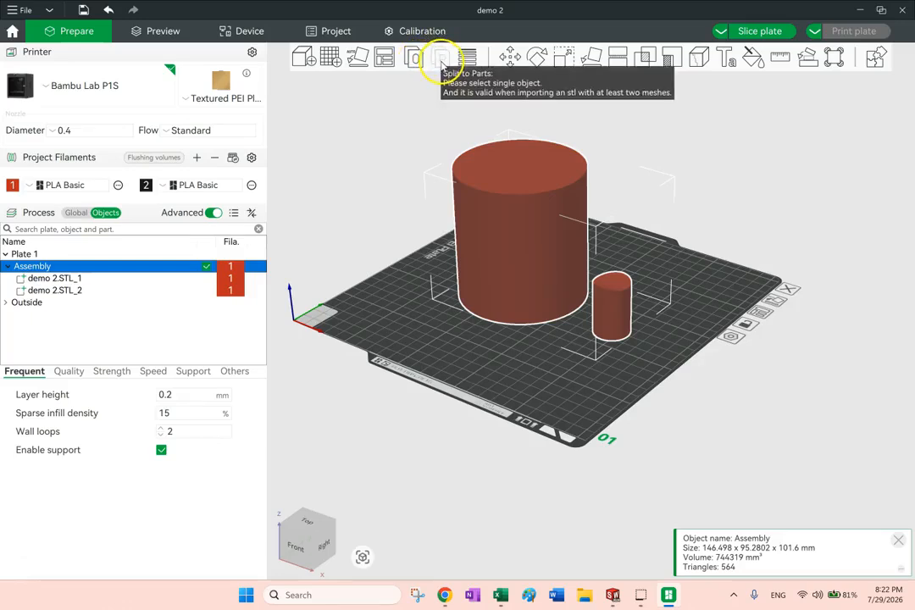
double_click(38, 267)
click(762, 228)
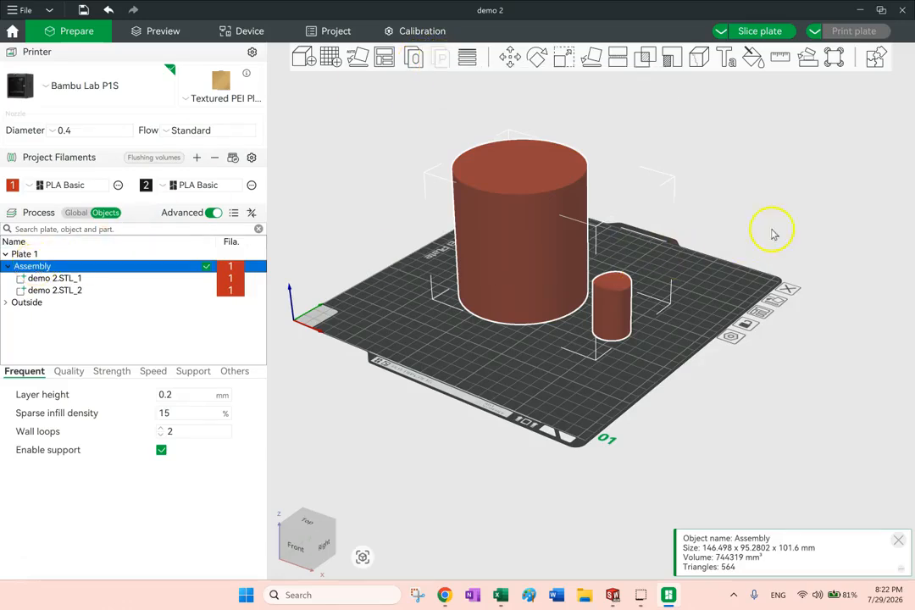
drag(674, 300, 618, 320)
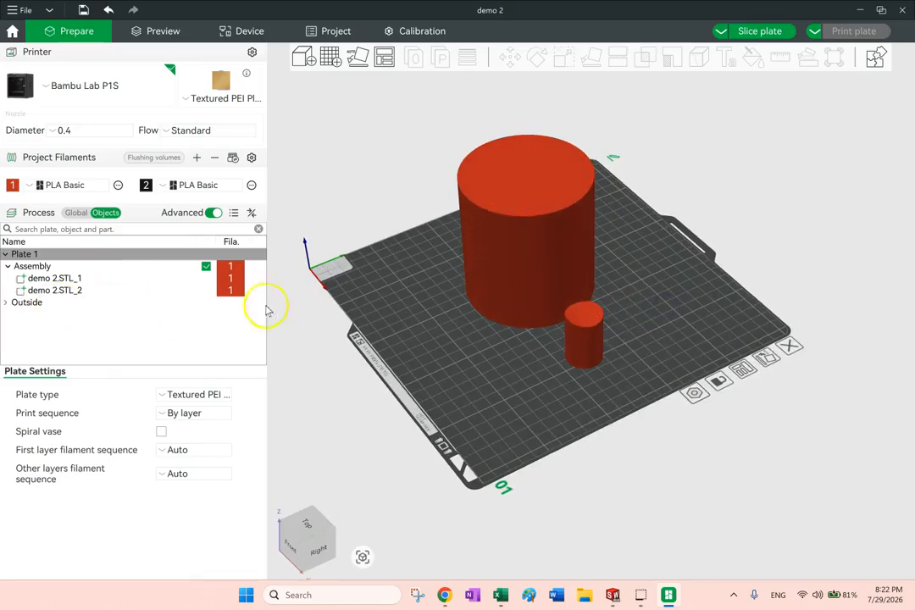
Raise the small cylinder part demo 2.STL_2 over the large cylinder, to about X 8.24, Y -19.17, Z 73.50 in object coordinates
click(593, 335)
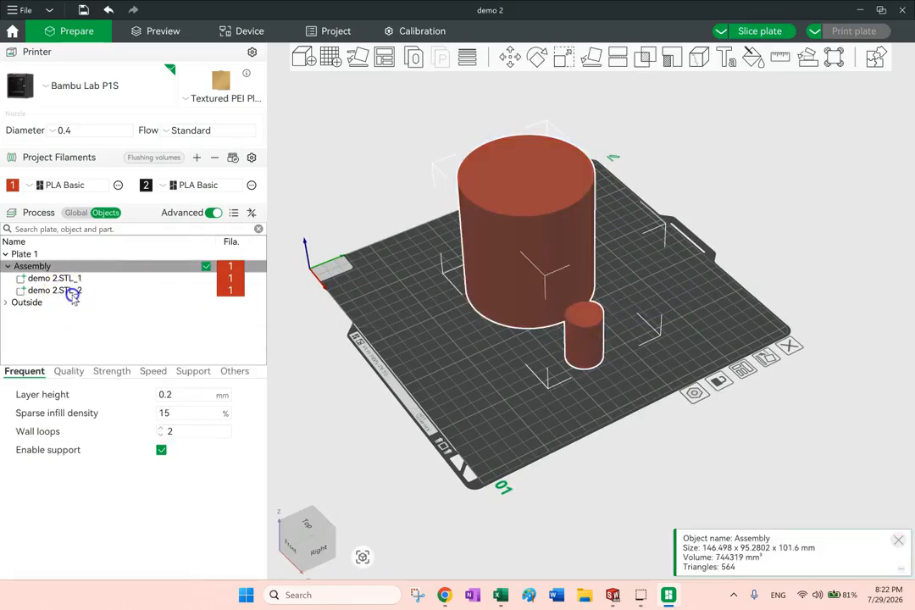
click(73, 294)
click(510, 58)
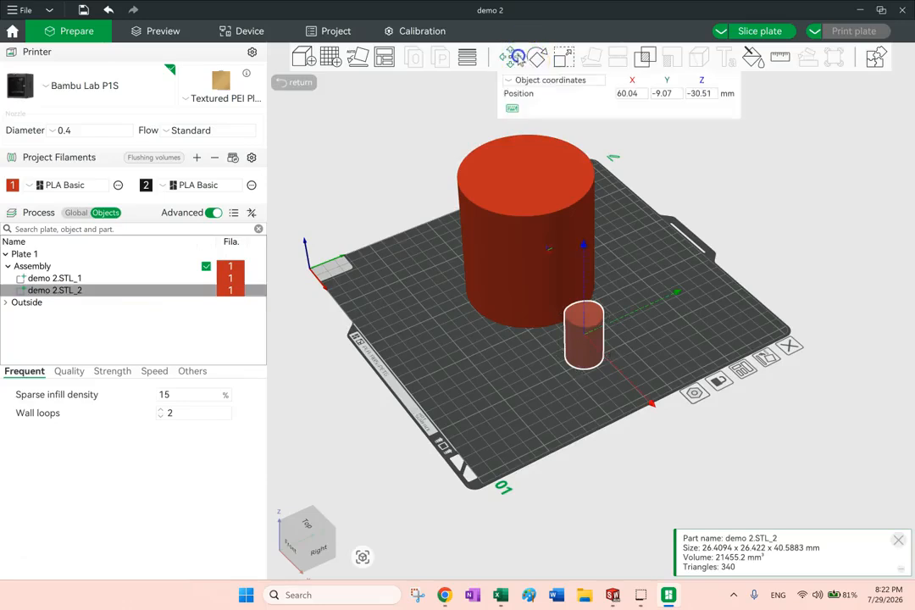
drag(585, 214, 582, 157)
drag(629, 245, 582, 221)
scroll(602, 189, up, 2)
scroll(602, 189, down, 3)
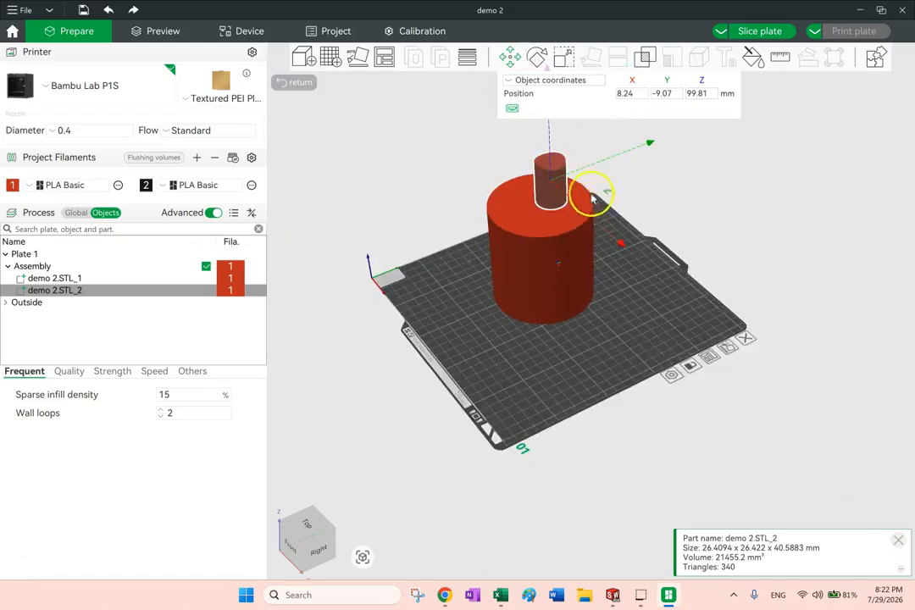
drag(659, 178, 651, 183)
scroll(654, 205, up, 2)
scroll(599, 170, down, 5)
drag(565, 133, 566, 171)
Center the small cylinder part over the large one at about X -25.03, Y 1.22, and sink it into the top at about Z 46.76
drag(702, 314, 681, 371)
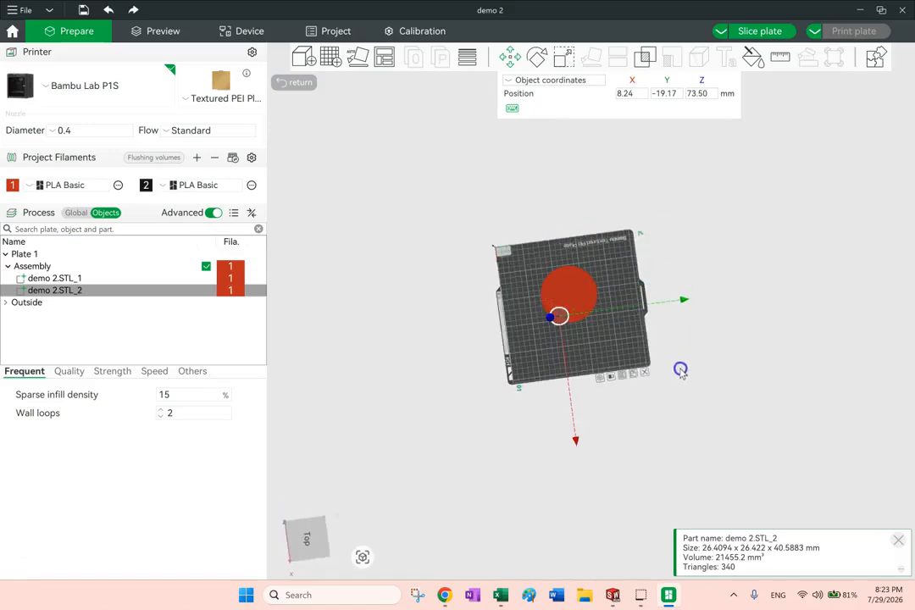
drag(576, 442, 577, 417)
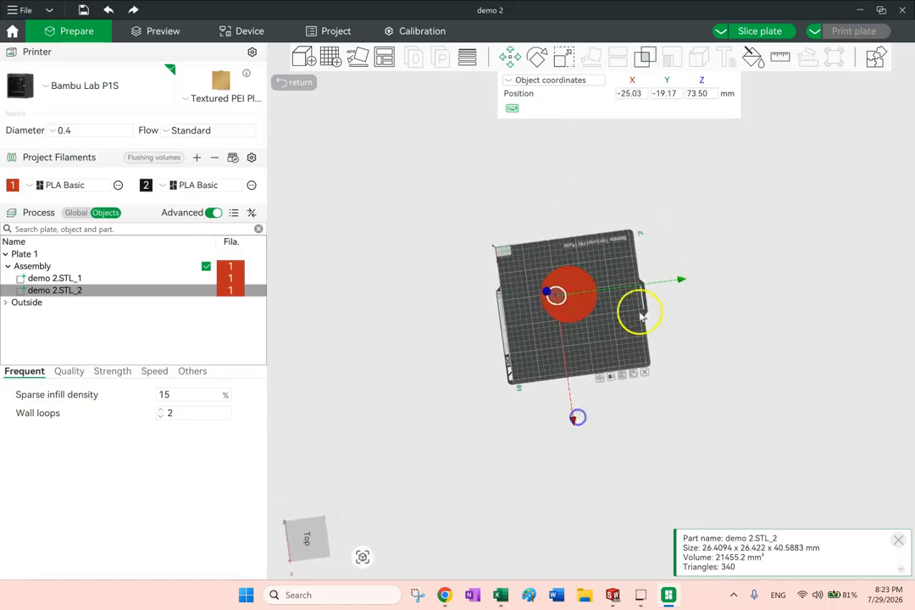
drag(680, 282, 692, 280)
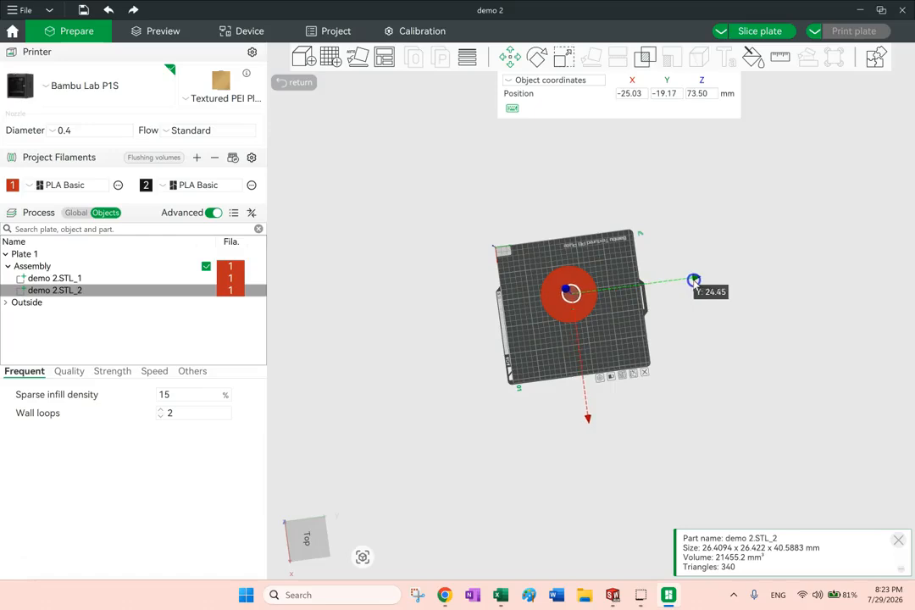
drag(681, 368, 682, 349)
scroll(545, 238, down, 4)
scroll(561, 194, up, 3)
right_drag(604, 188, 615, 336)
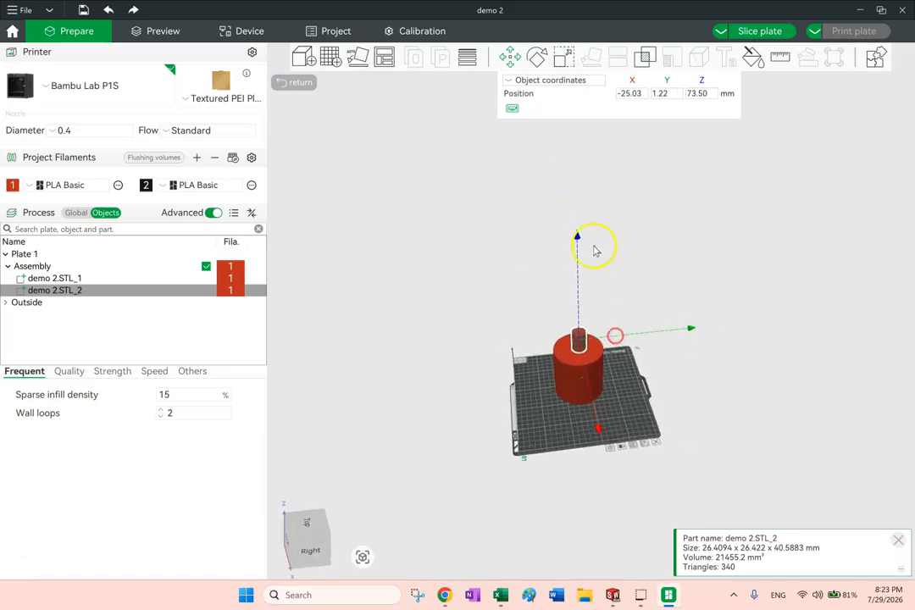
drag(578, 240, 577, 256)
Cut the small cylinder demo 2.STL_2 out of demo 2.STL_1 with a Boolean Difference, keeping Delete input enabled, and inspect the hole
scroll(602, 367, up, 5)
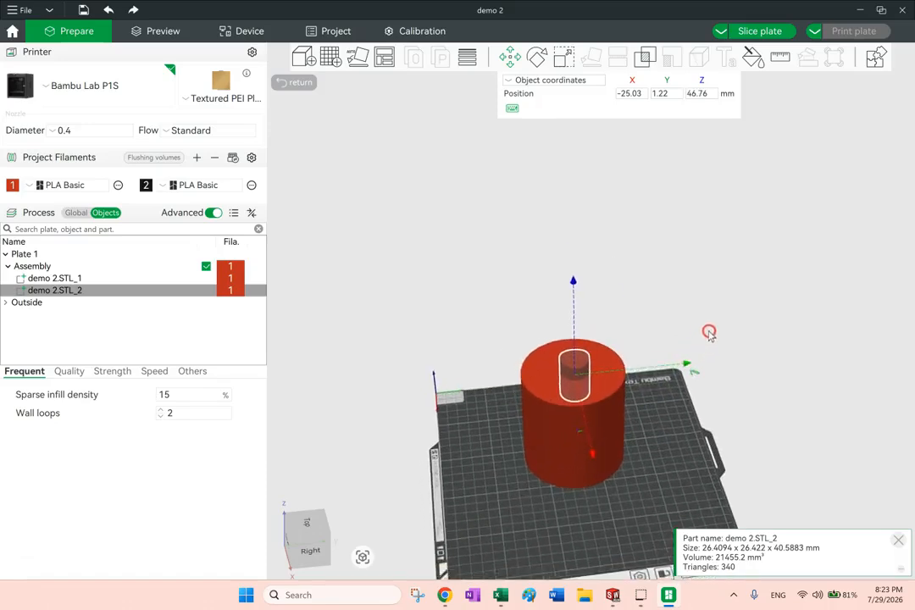
right_drag(709, 332, 647, 254)
drag(715, 351, 733, 337)
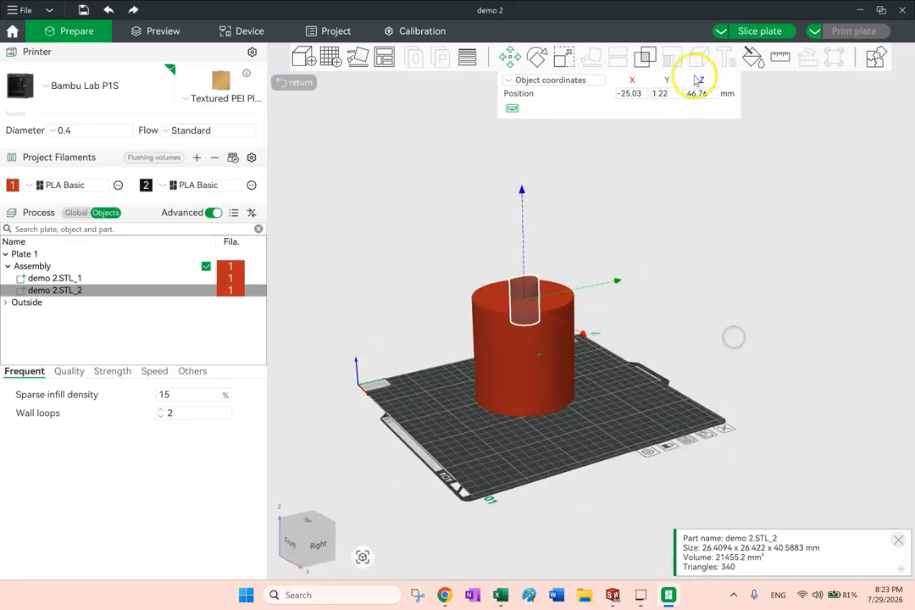
click(644, 56)
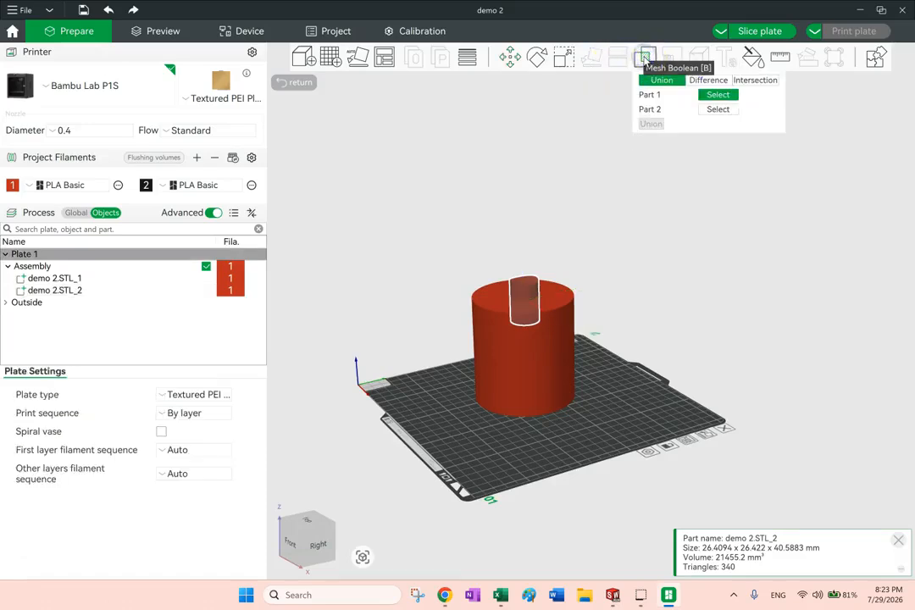
click(713, 80)
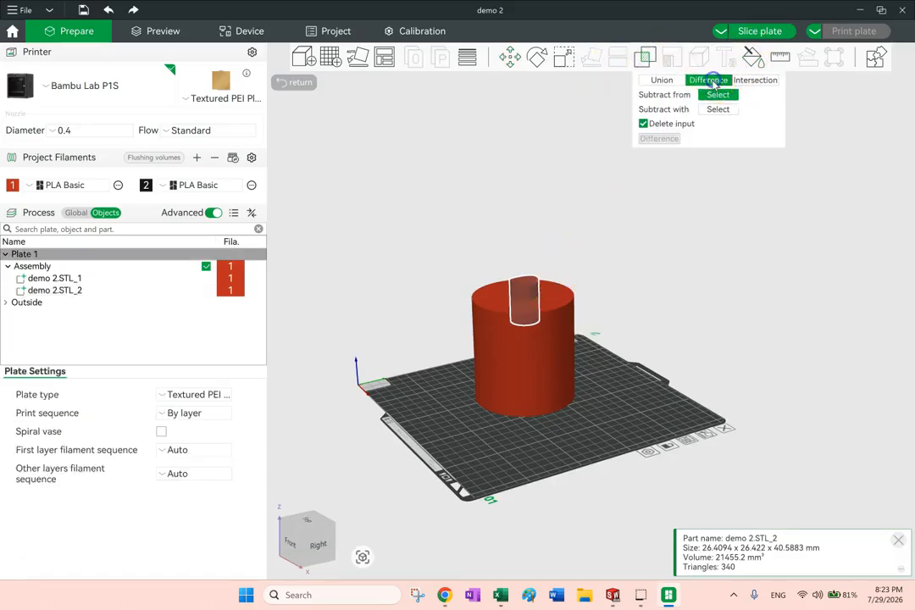
click(547, 377)
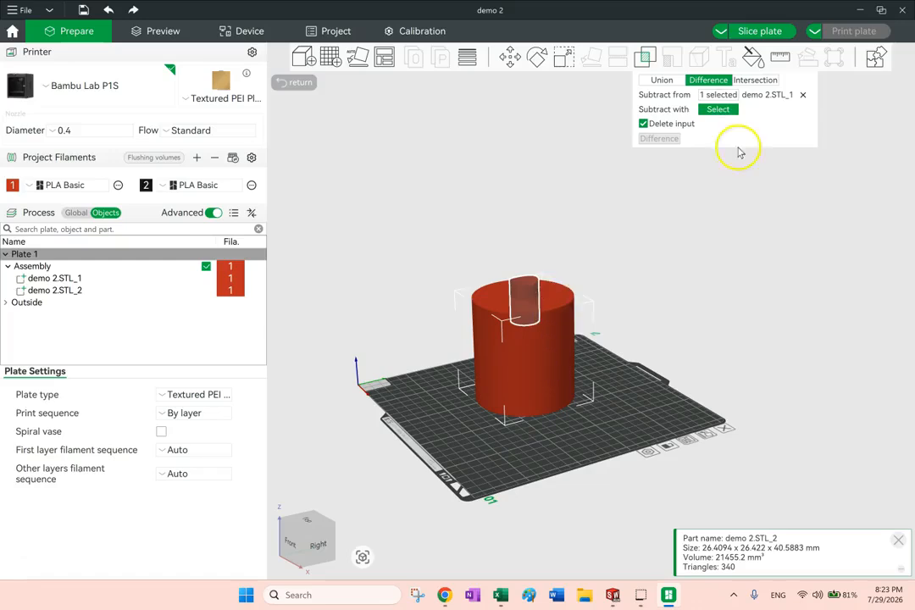
click(521, 293)
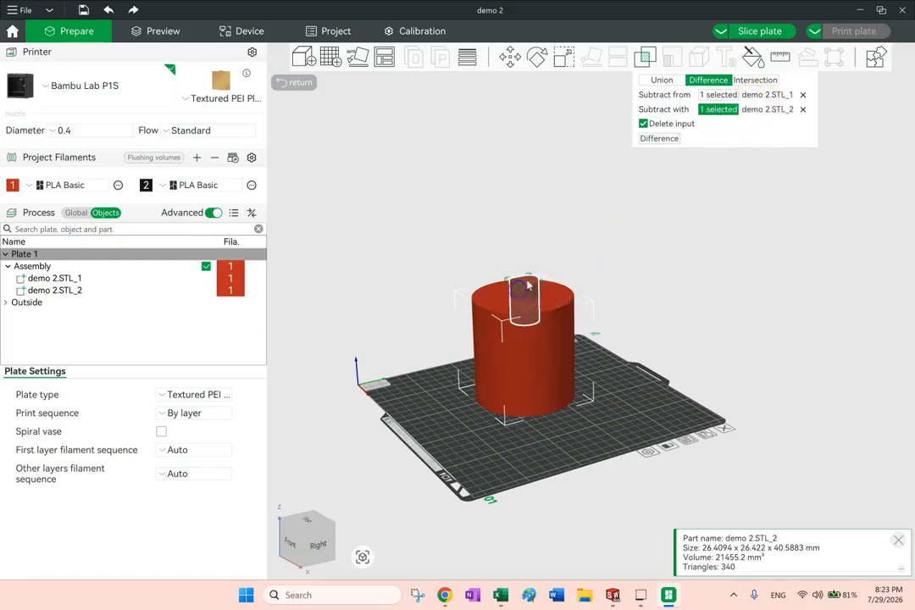
click(665, 139)
drag(705, 247, 711, 269)
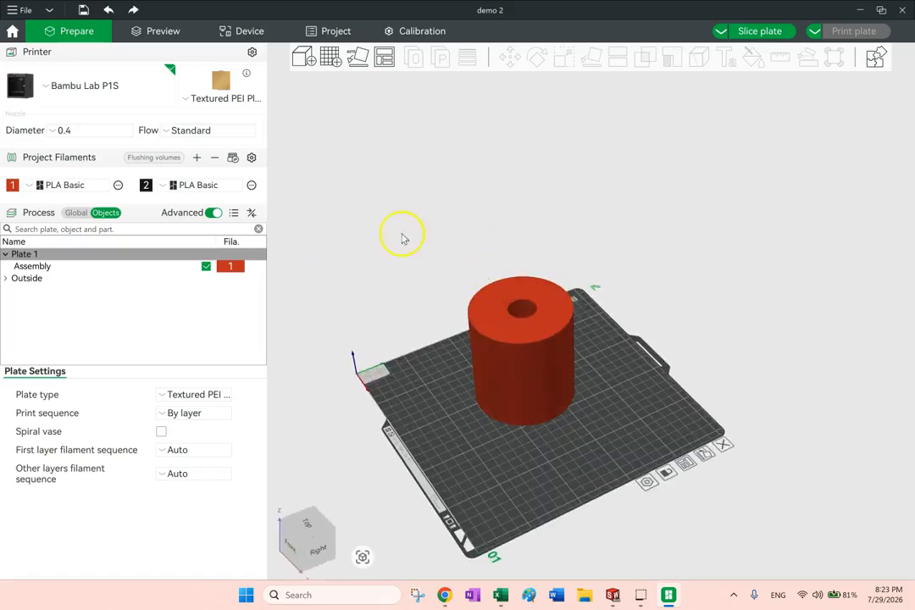
Add a Cone primitive to Plate 1
right_click(41, 255)
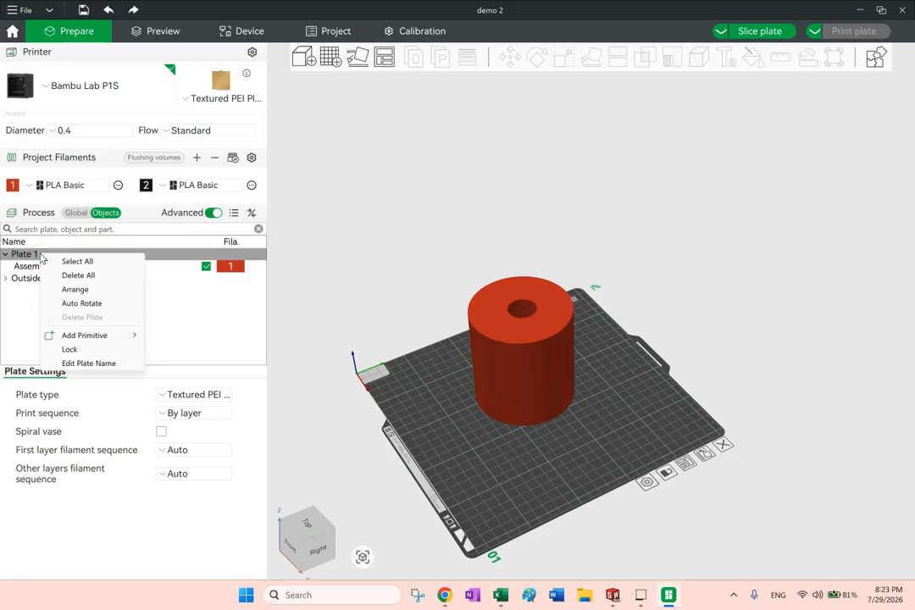
click(109, 339)
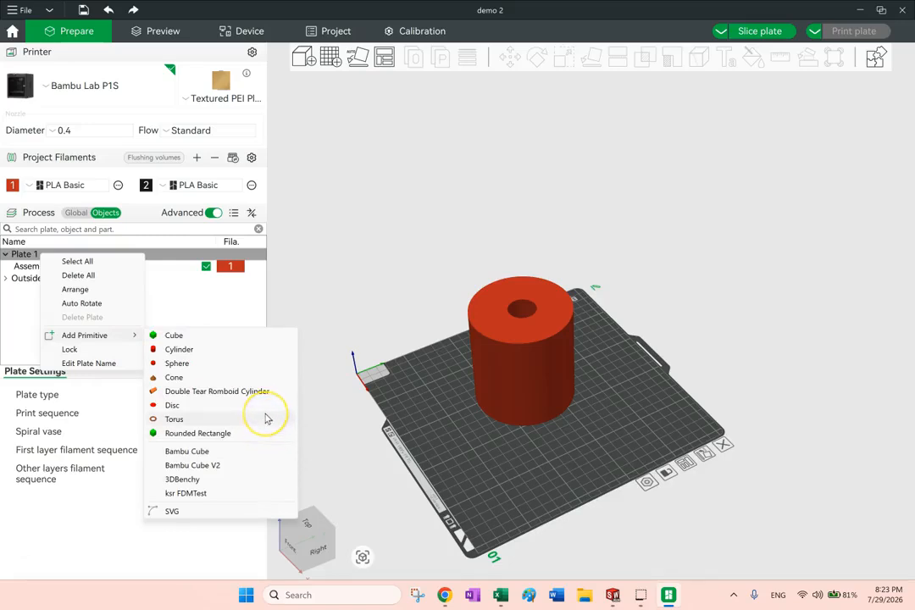
click(194, 377)
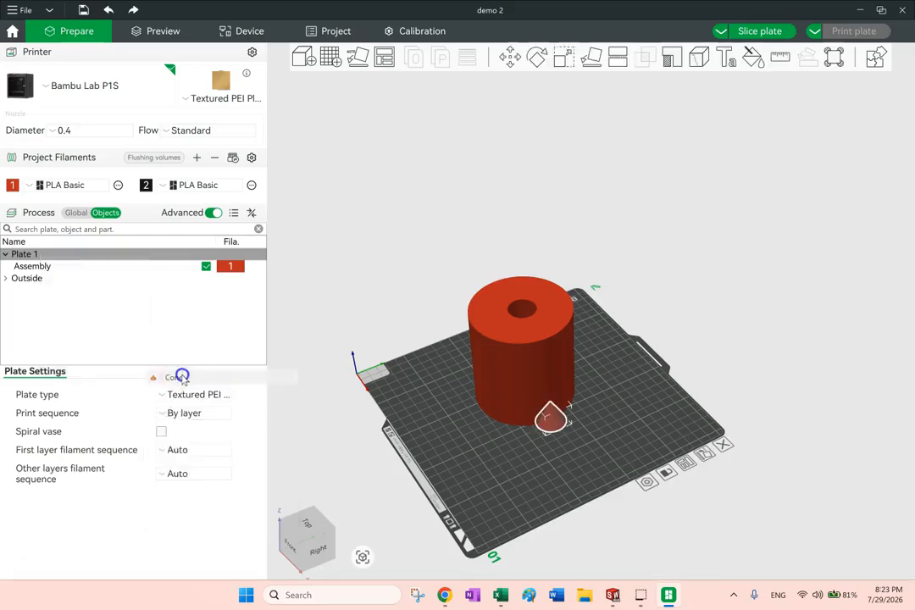
click(799, 365)
drag(801, 366, 646, 408)
Move the cone away from the large cylinder, to about X 192.77, Y 136.46, and try to lift it off the plate
drag(559, 405, 583, 415)
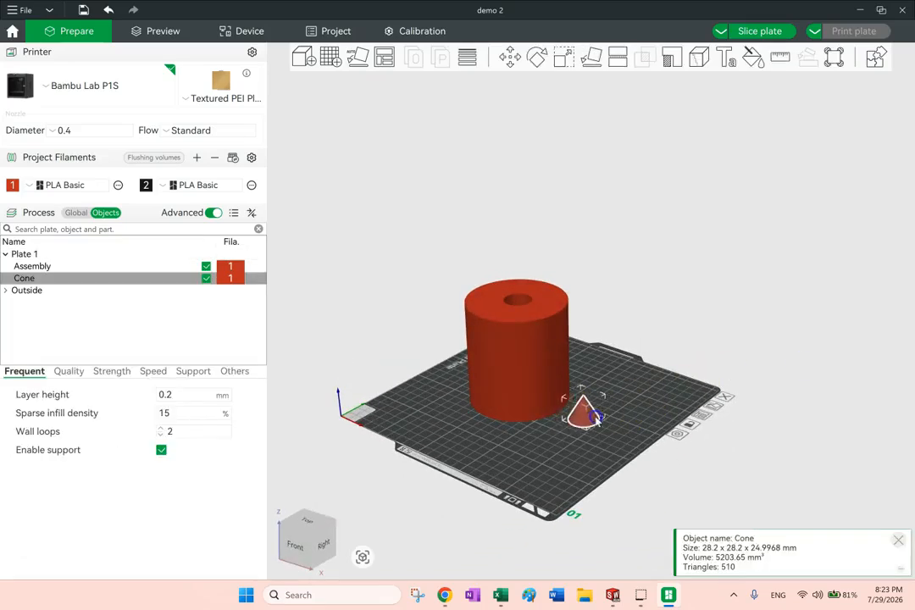
drag(658, 390, 652, 395)
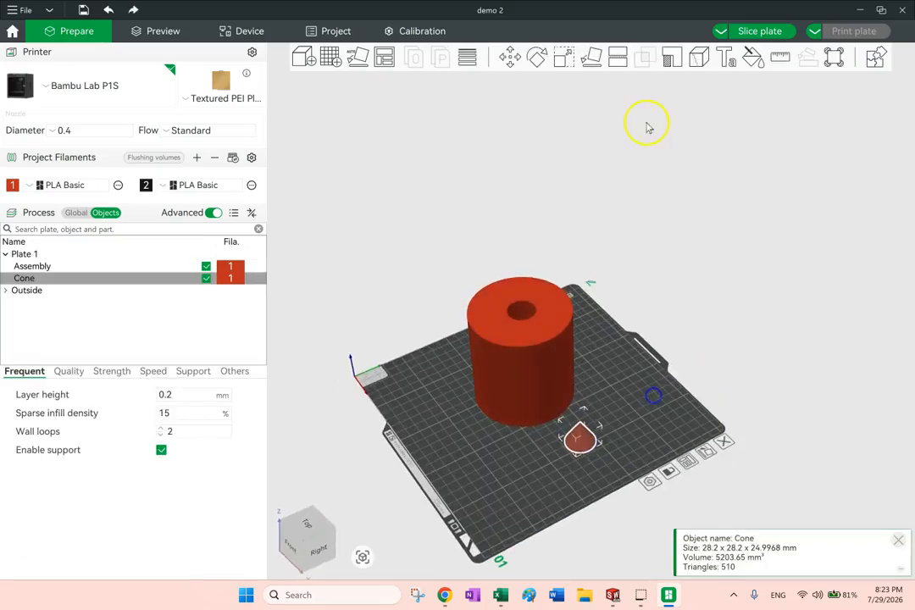
click(517, 61)
drag(585, 318, 698, 293)
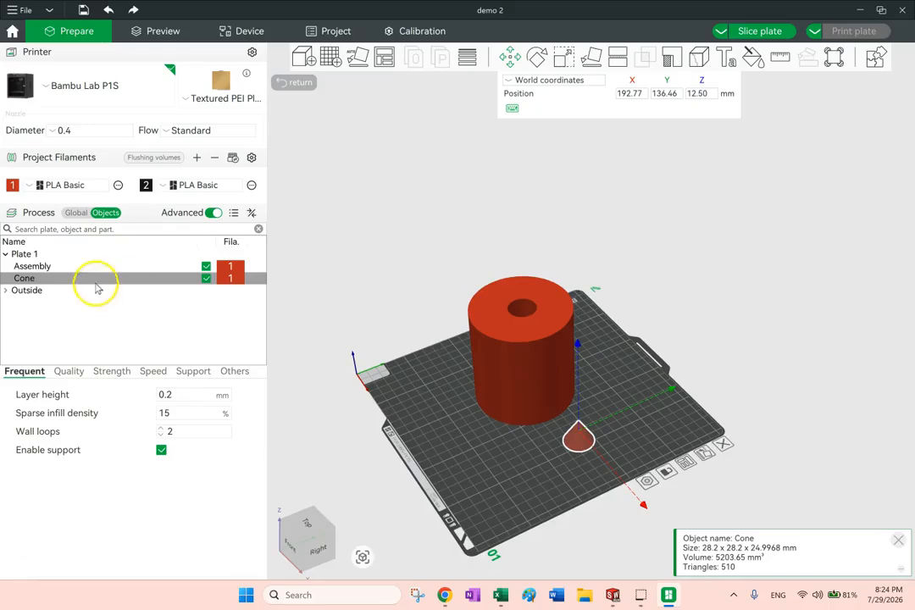
Merge the Assembly and Cone objects into a single assembly
ctrl+click(38, 268)
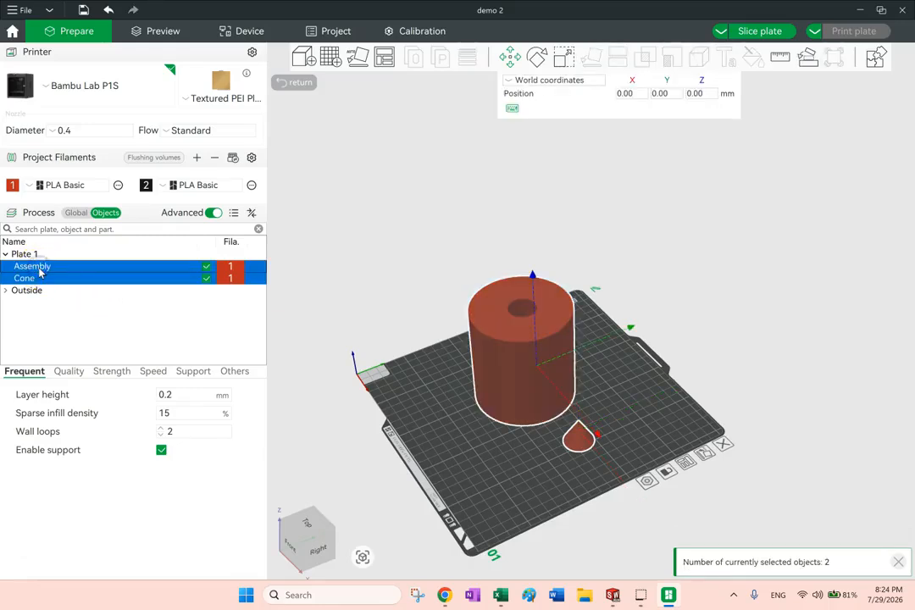
right_click(38, 269)
click(56, 274)
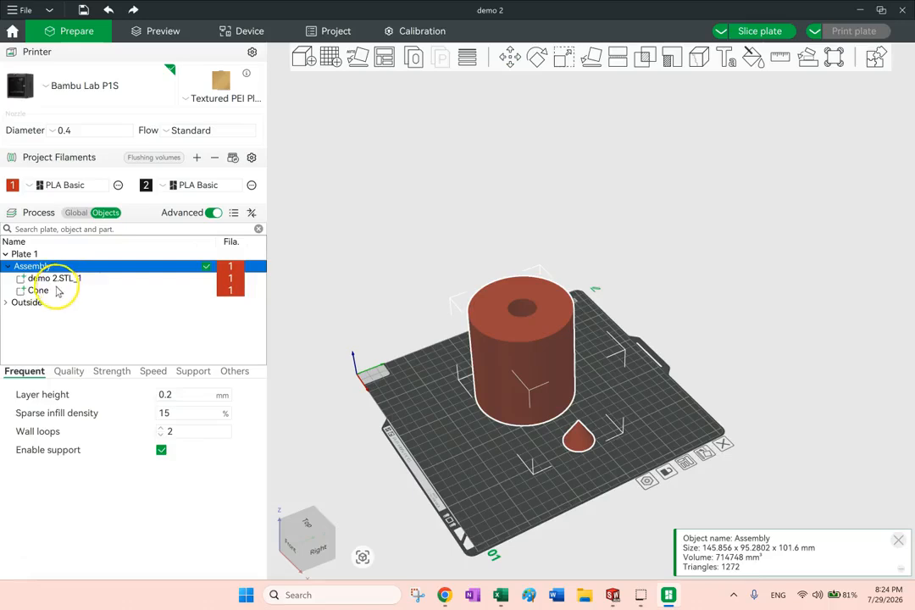
Move the Cone part of the assembly onto the large cylinder's top, to about X 16.68, Y 11.83, Z 96.47 in object coordinates
click(40, 291)
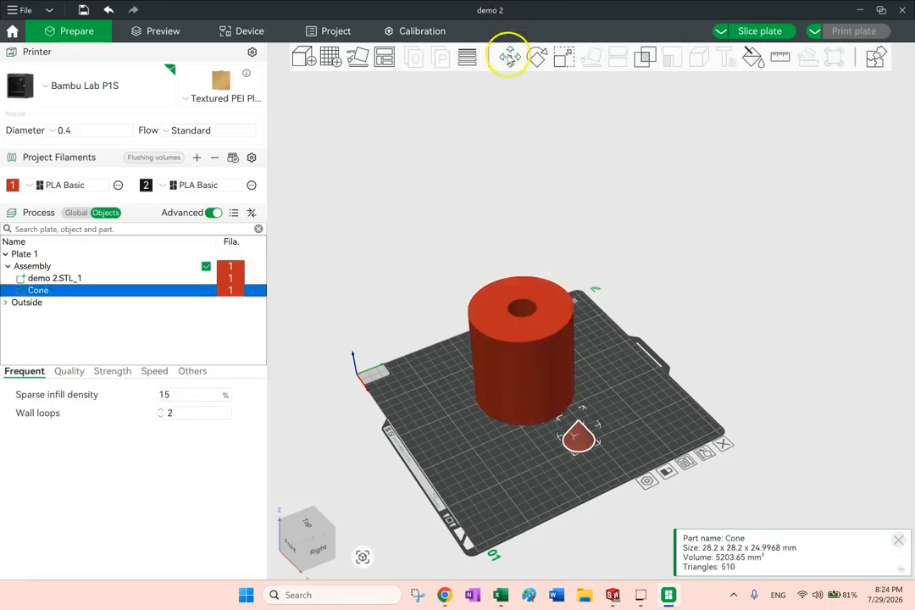
click(509, 56)
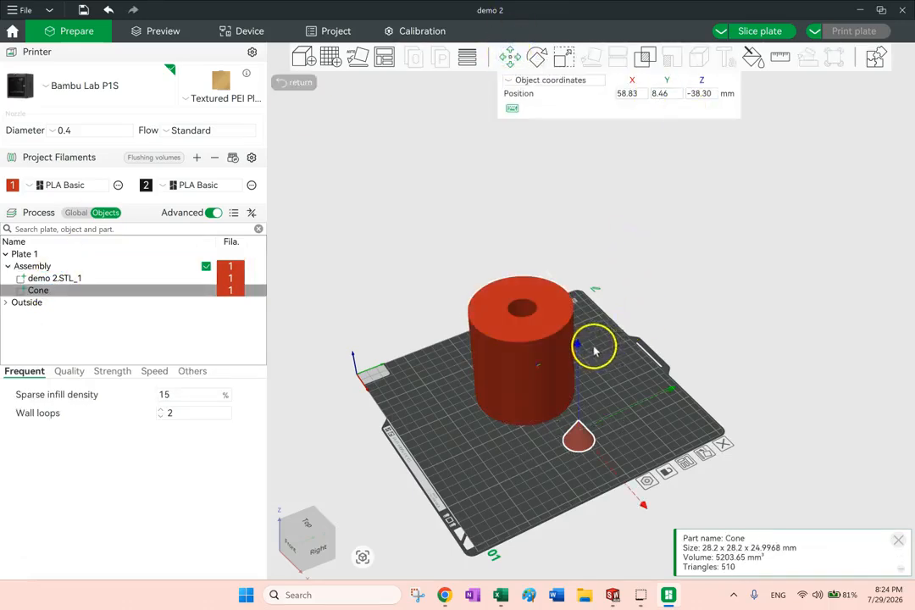
drag(579, 346, 573, 187)
drag(648, 390, 616, 352)
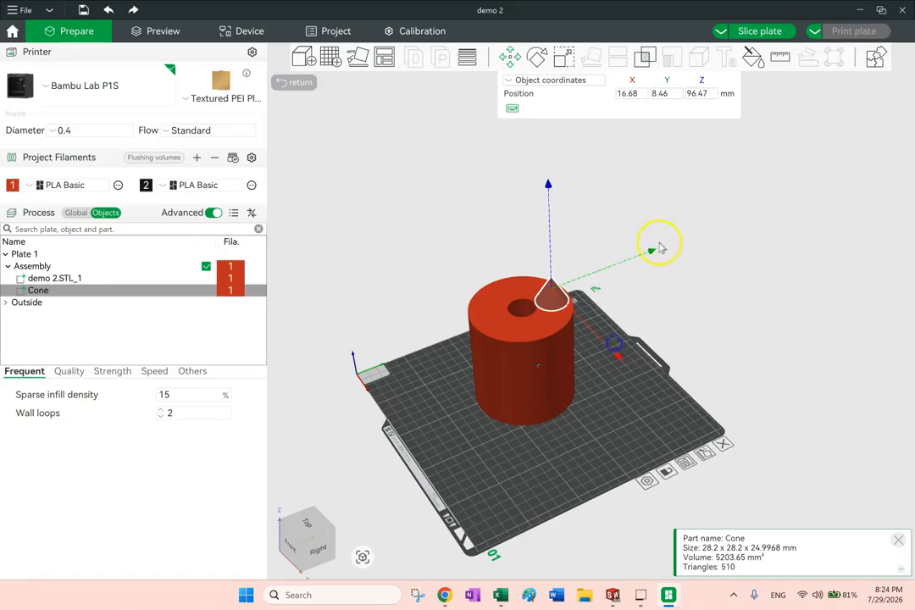
drag(653, 253, 654, 253)
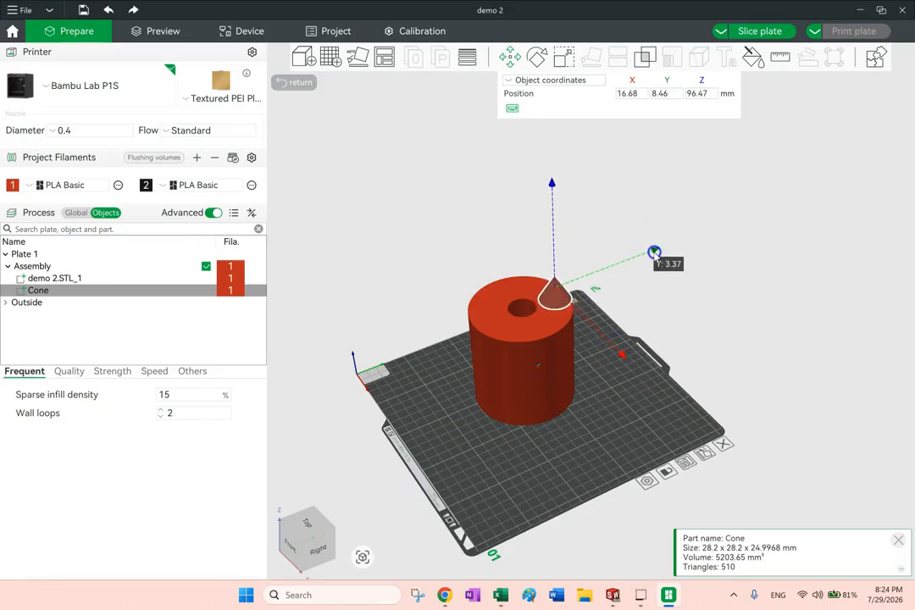
Rotate the Cone part 180° about the Y axis so its tip points down
drag(702, 316, 672, 313)
click(537, 58)
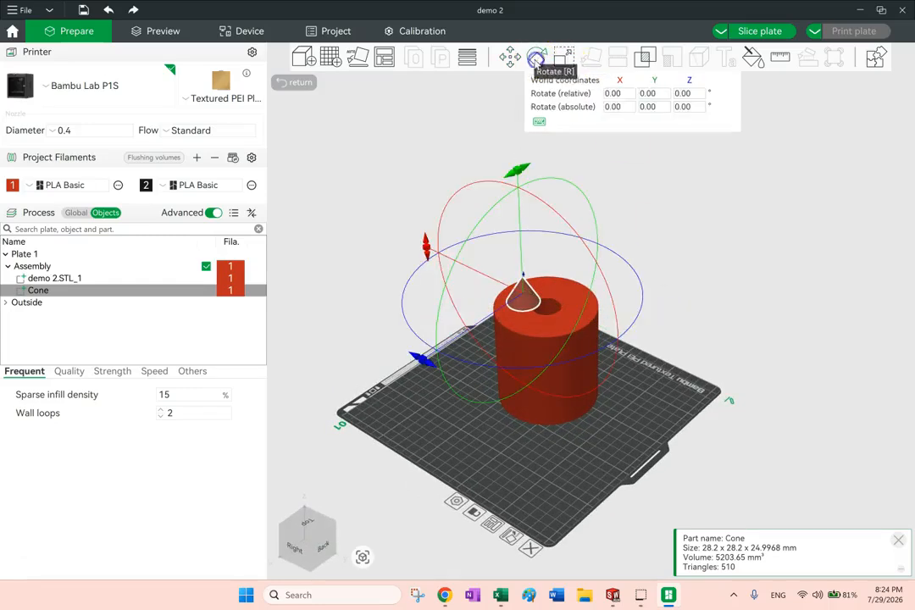
click(652, 94)
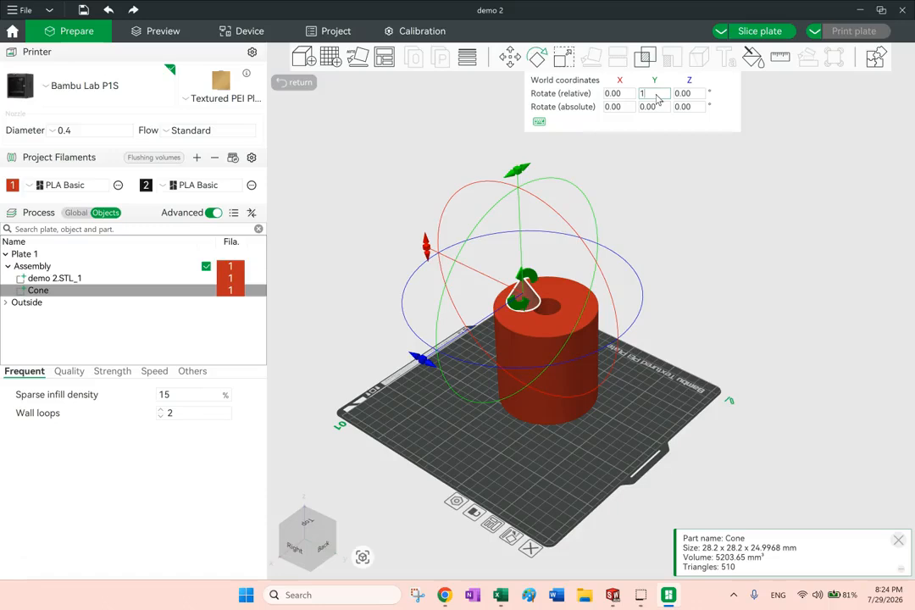
key(Return)
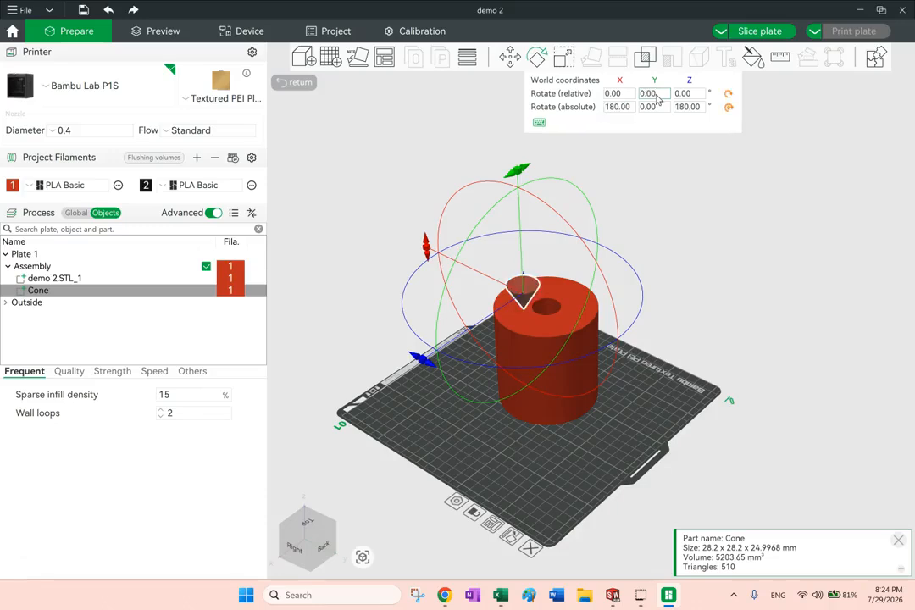
Sink the inverted cone into the cylinder's top face beside the hole, at about X 2.23, Y -3.30, Z 44.41
drag(661, 218, 666, 262)
click(509, 56)
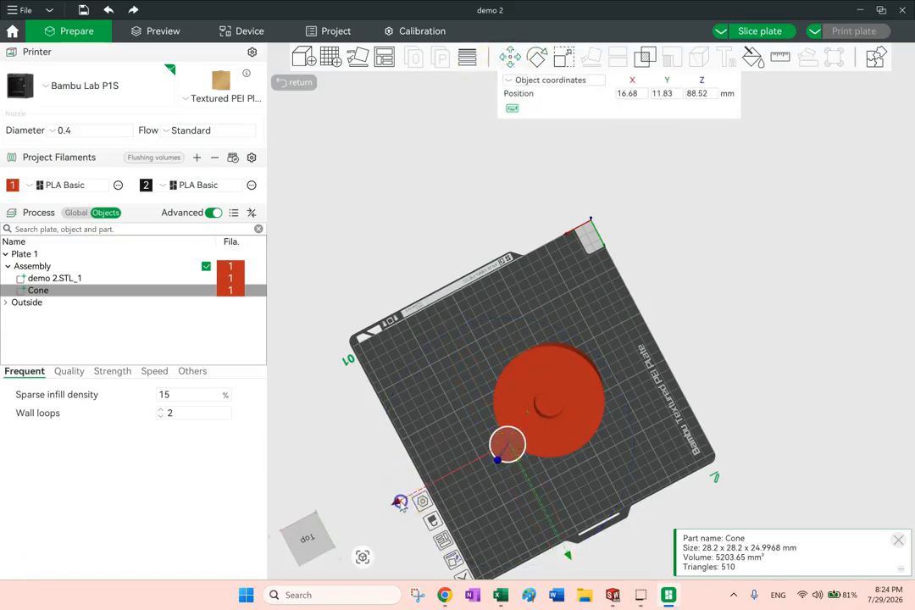
drag(399, 502, 424, 494)
drag(599, 545, 600, 523)
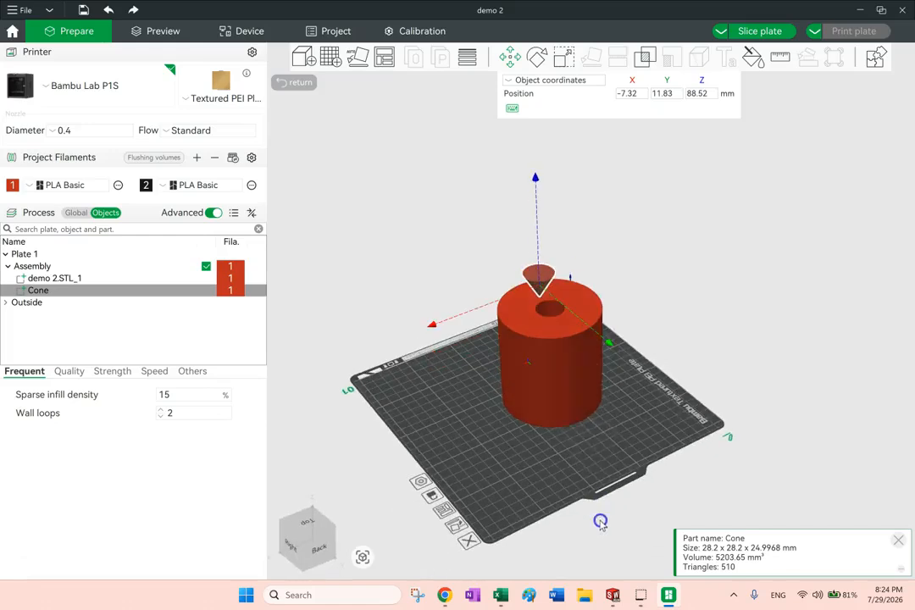
drag(610, 346, 592, 339)
drag(526, 170, 680, 292)
drag(414, 333, 408, 333)
mouse_move(693, 363)
mouse_down()
mouse_move(731, 368)
mouse_move(678, 363)
mouse_move(698, 362)
mouse_up()
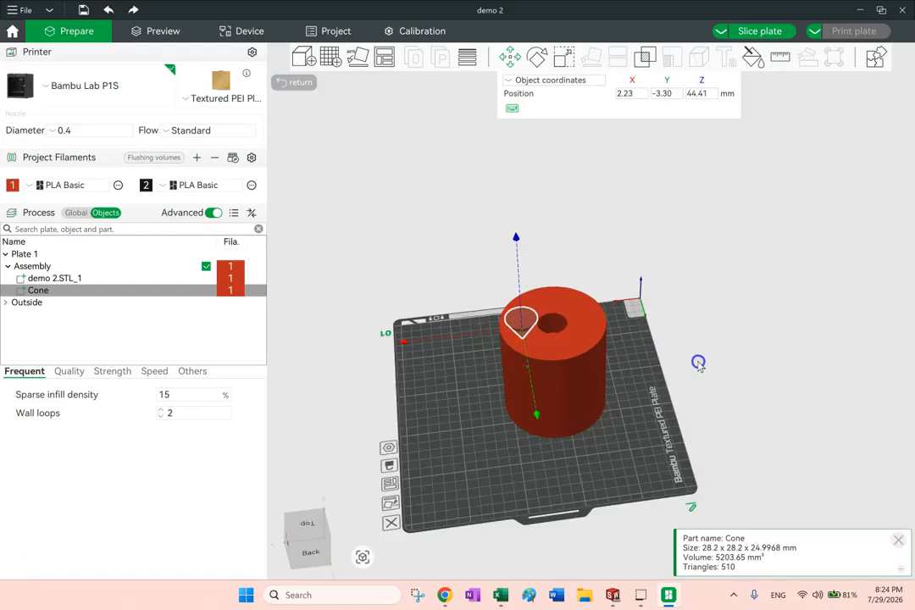
Subtract the Cone from demo 2.STL_1 with a Mesh Boolean Difference, keeping Delete input enabled, and inspect the conical recess
click(643, 56)
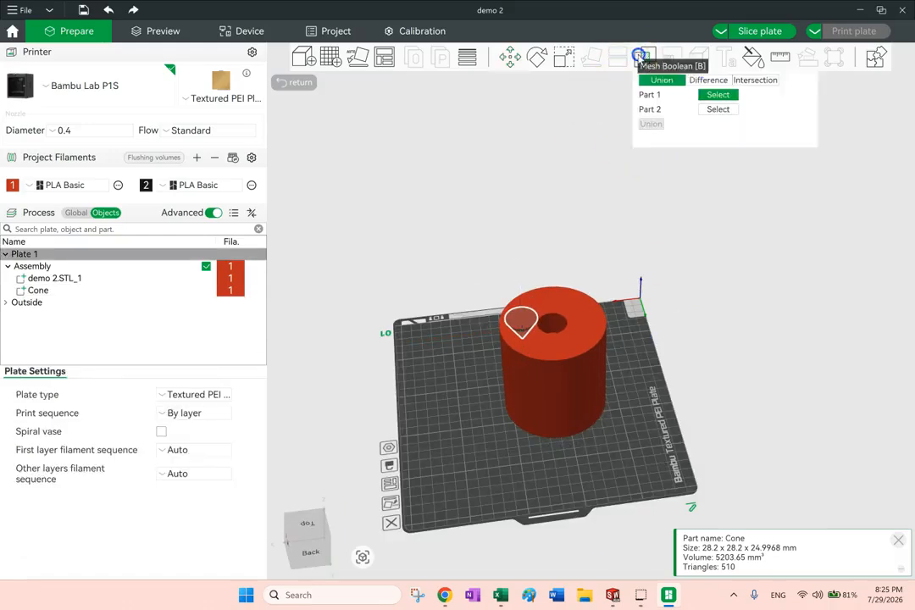
click(708, 80)
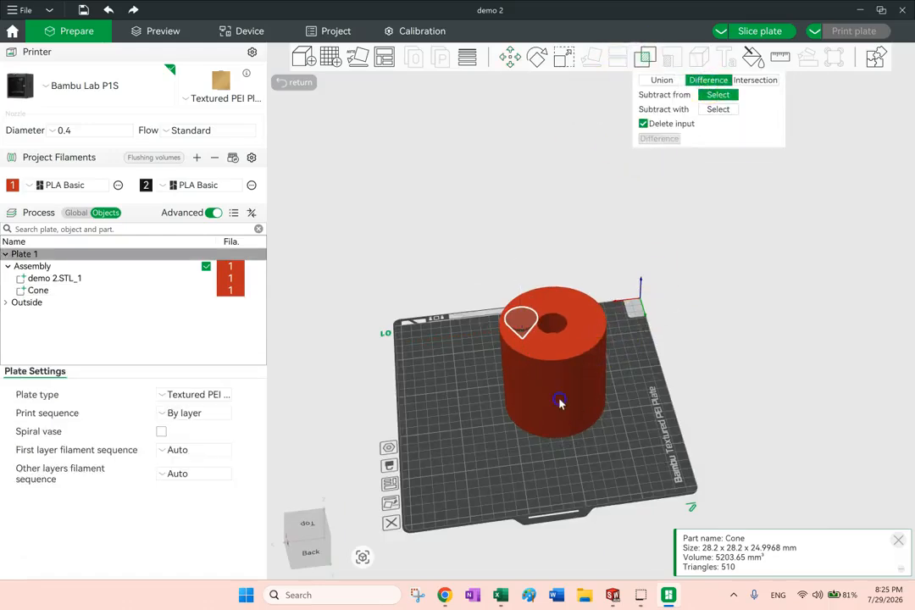
click(559, 402)
click(718, 109)
click(525, 324)
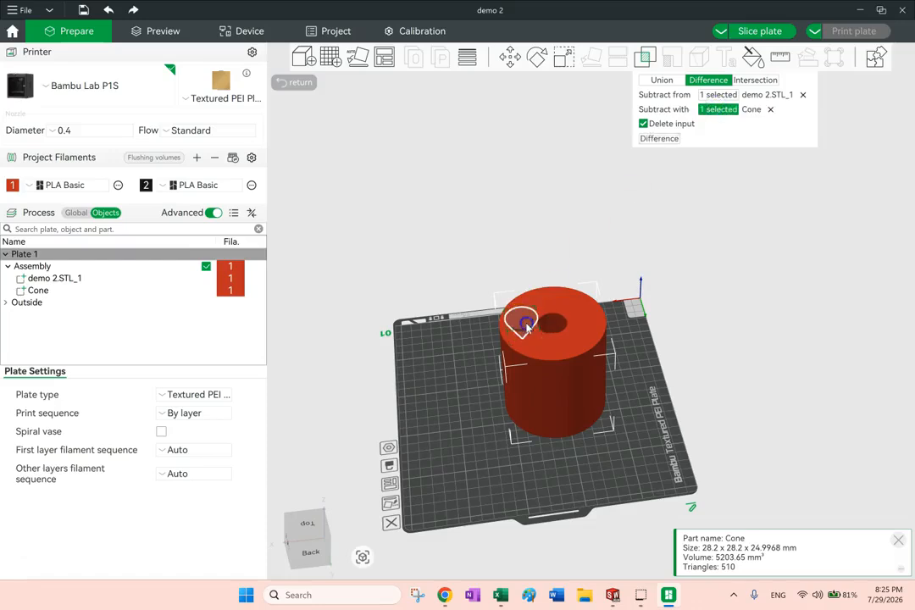
click(663, 138)
drag(763, 304, 782, 302)
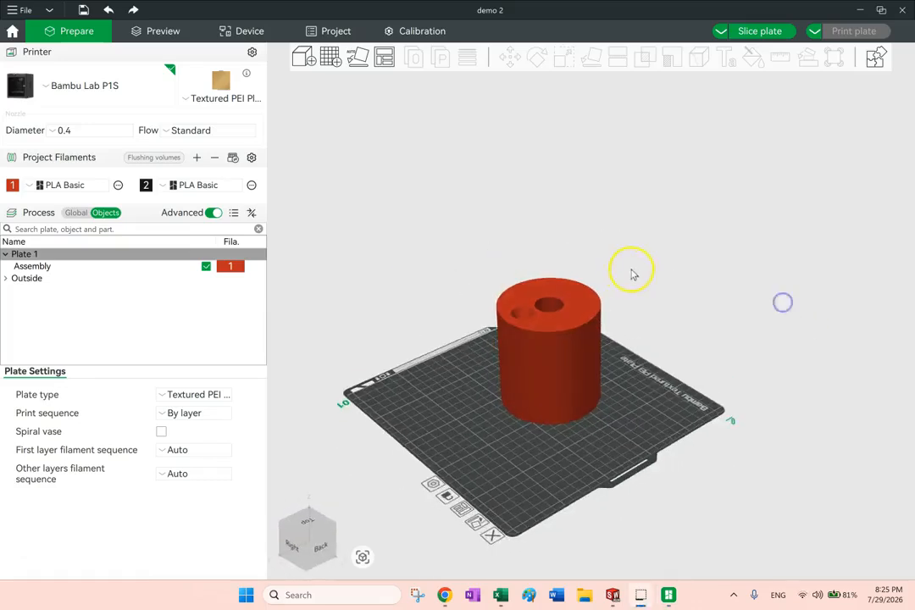